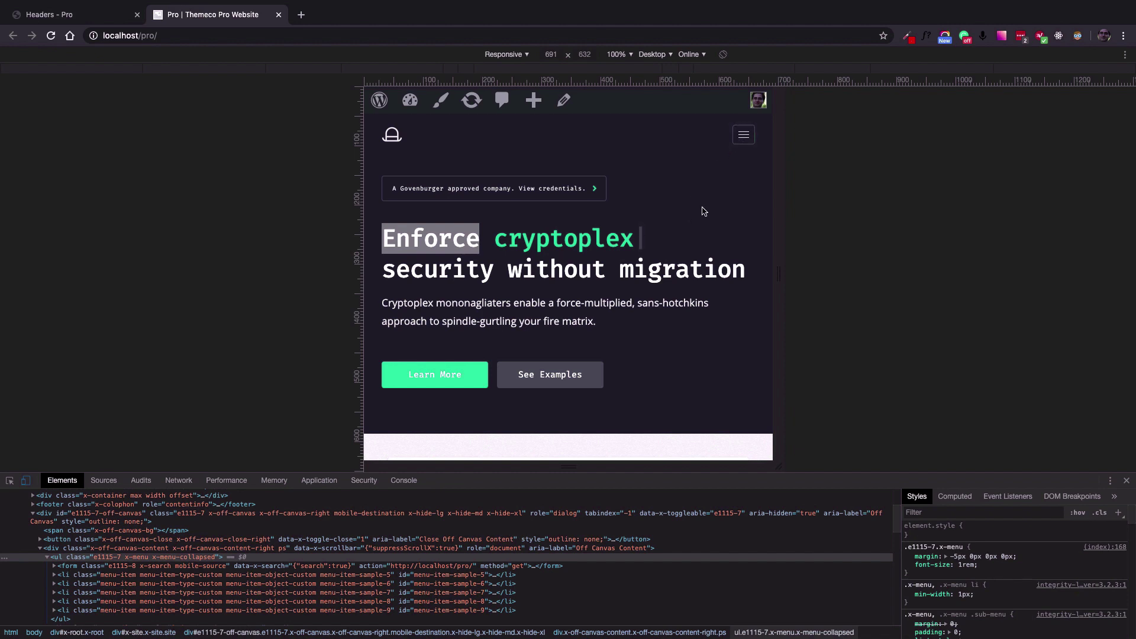
Preview the off-canvas mobile menu with its search field on the front page and close it again.
{"action": "left_click", "coordinate": [745, 136]}
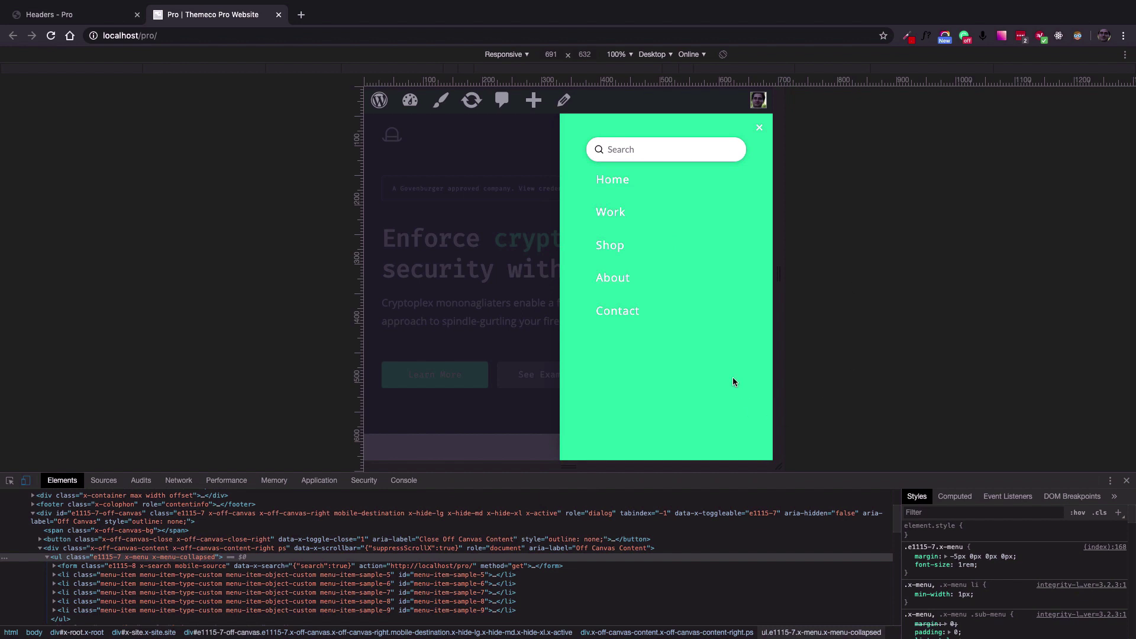
{"action": "left_click", "coordinate": [761, 130]}
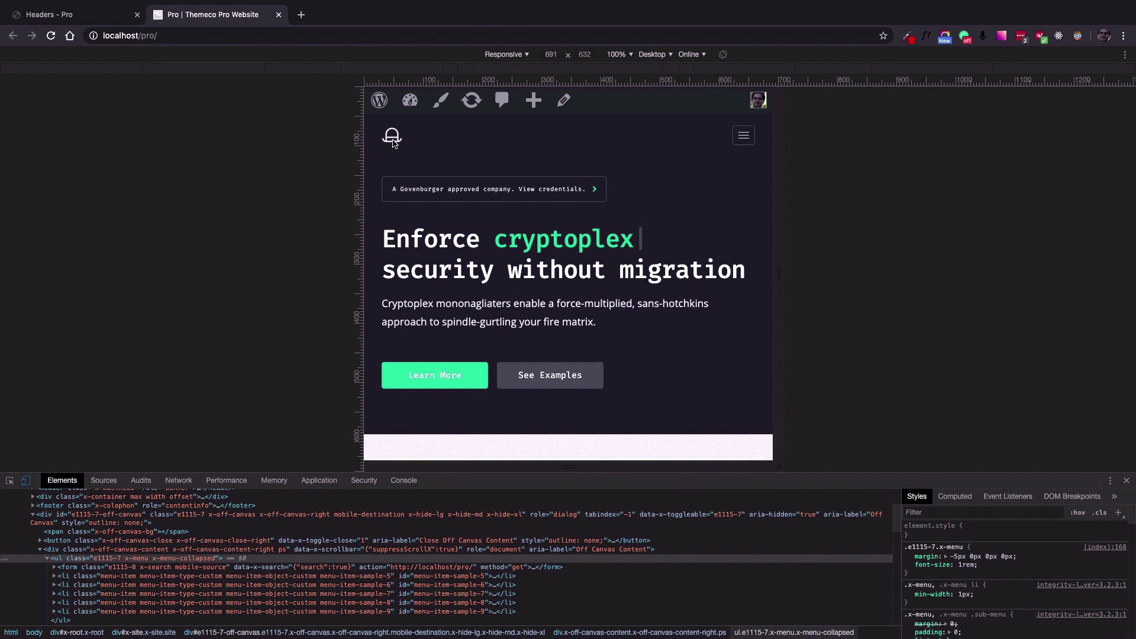
Switch to the header manager and set the new header to start from a template.
{"action": "left_click", "coordinate": [64, 18]}
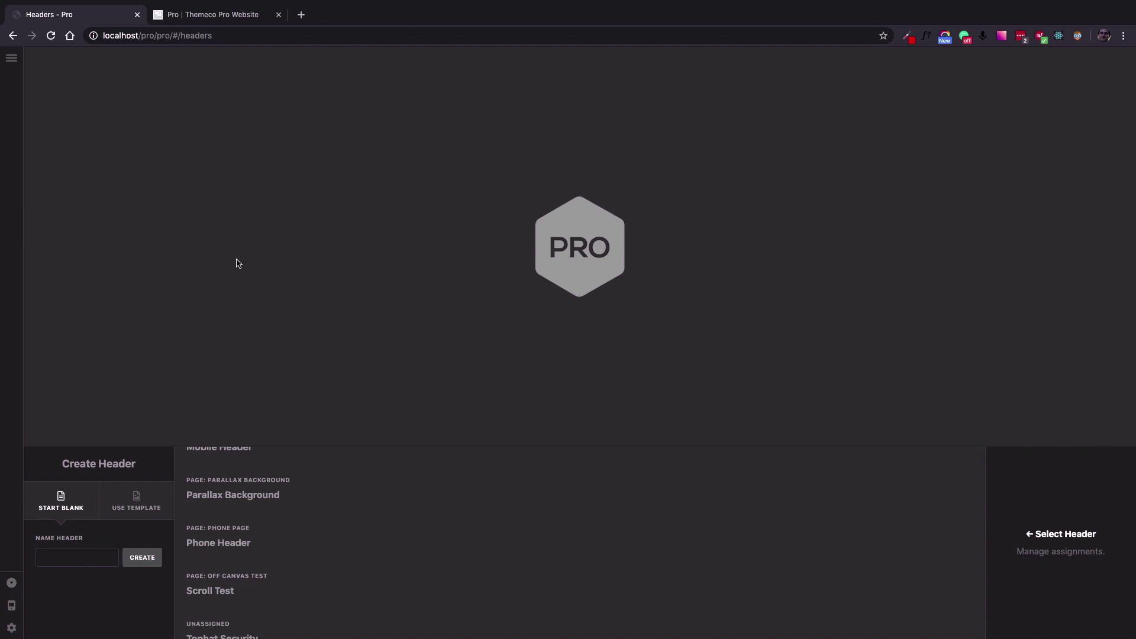
{"action": "left_click", "coordinate": [11, 58]}
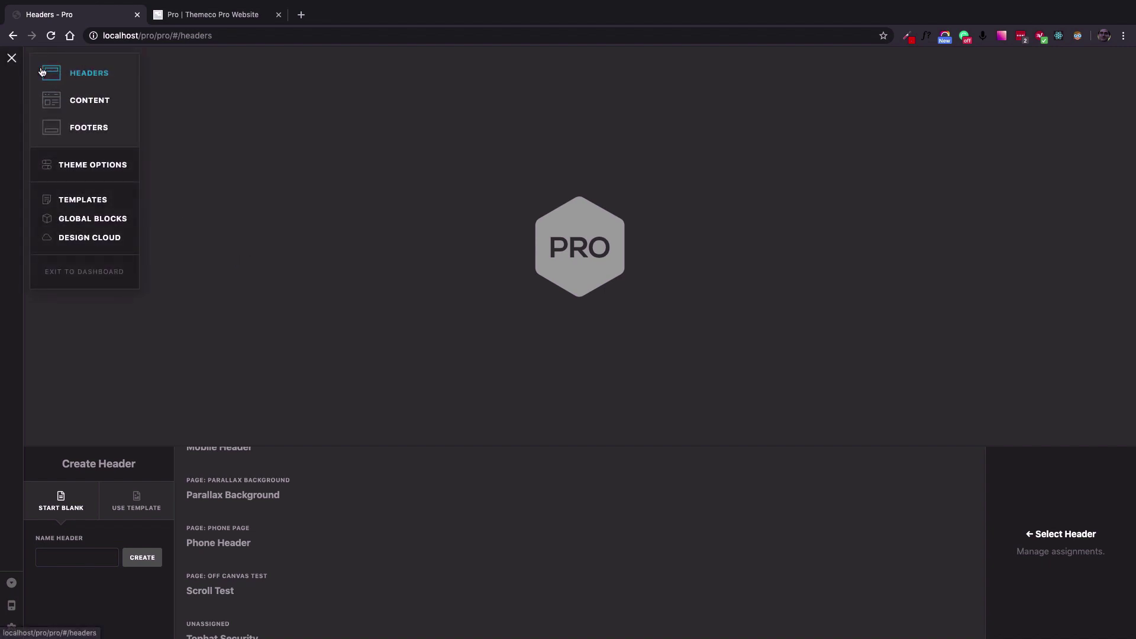
{"action": "left_click", "coordinate": [12, 57]}
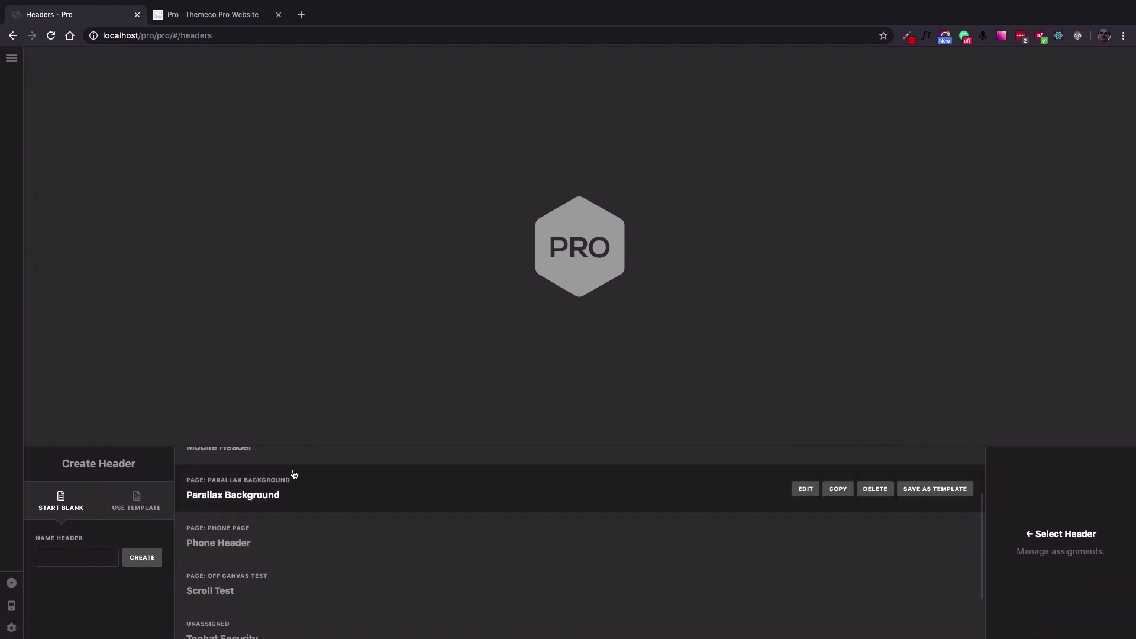
{"action": "left_click", "coordinate": [136, 510]}
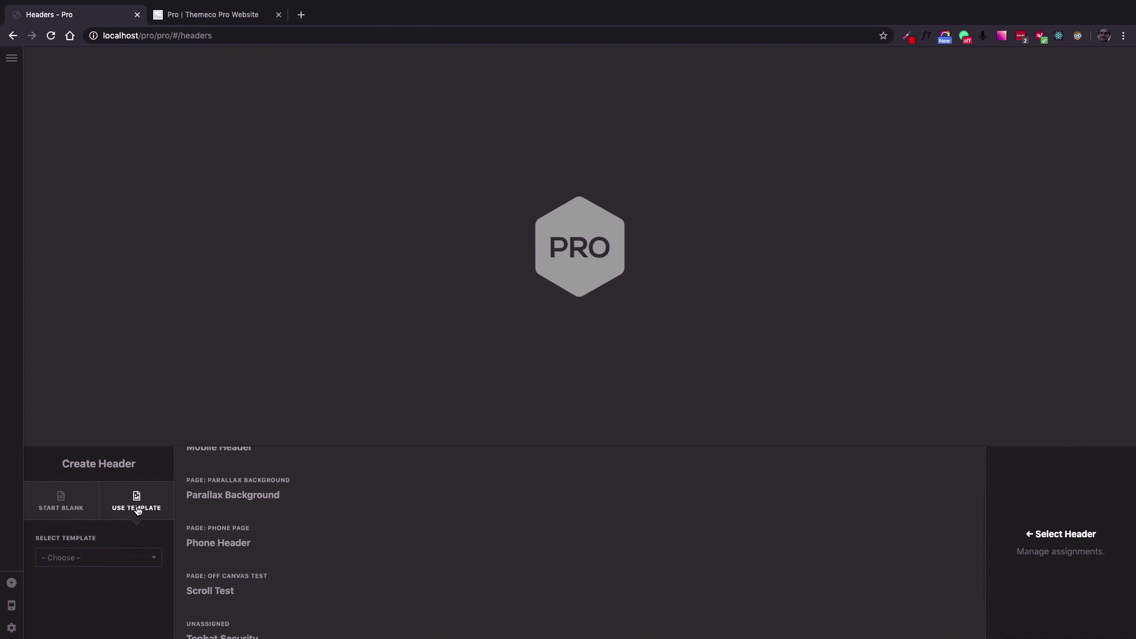
{"action": "left_click", "coordinate": [12, 57]}
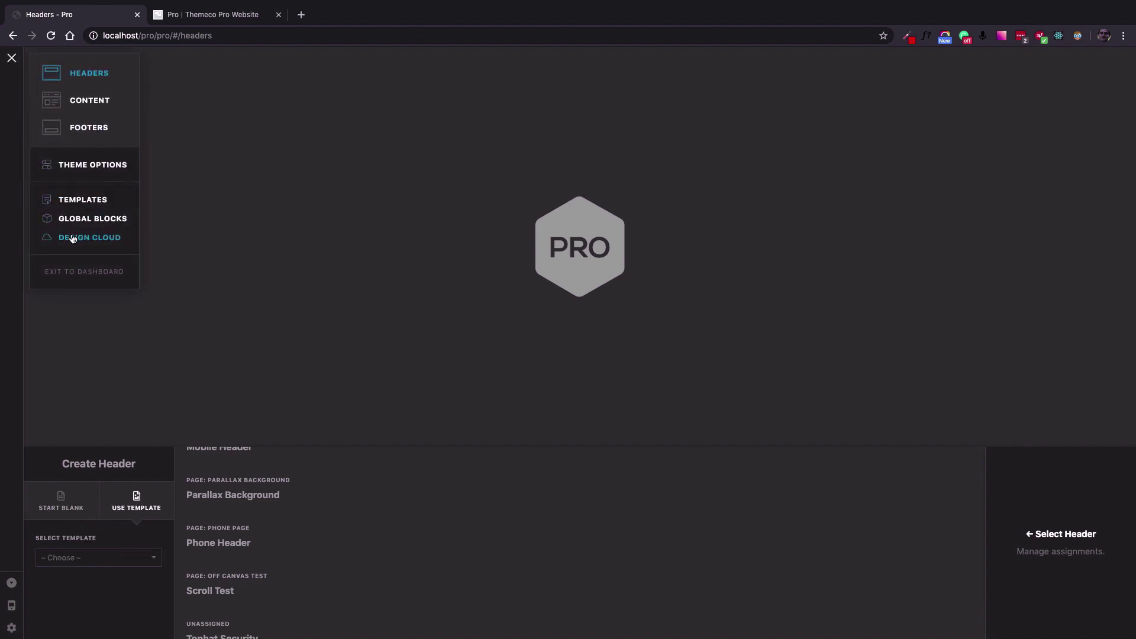
{"action": "left_click", "coordinate": [11, 57]}
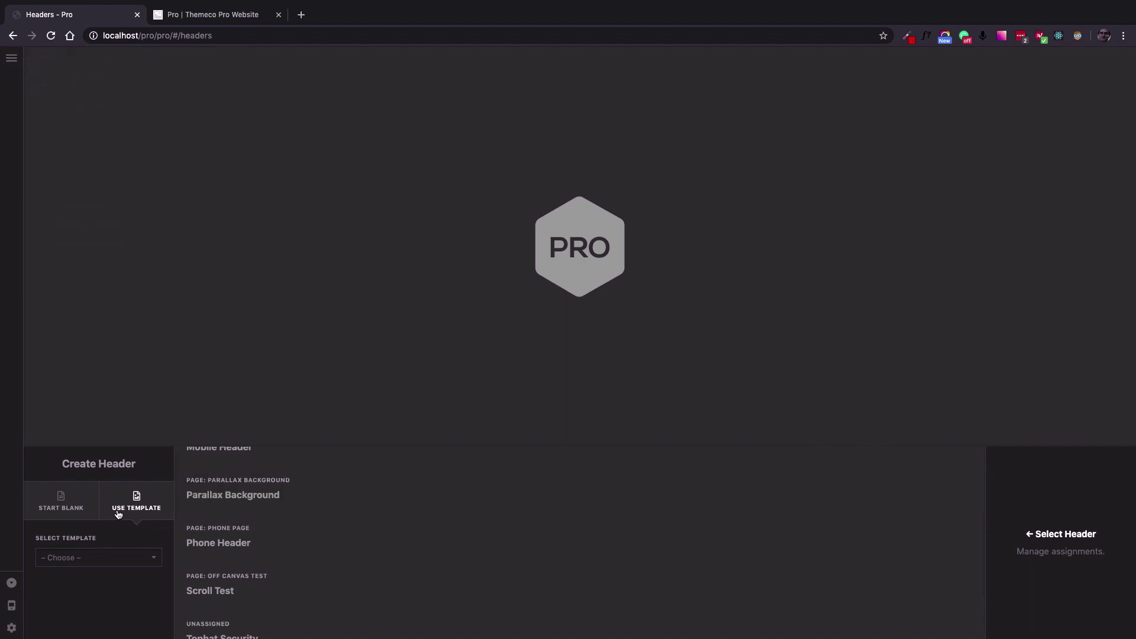
Create a header named "Mobile Inline Search" from the Tophat Security template.
{"action": "left_click", "coordinate": [92, 561]}
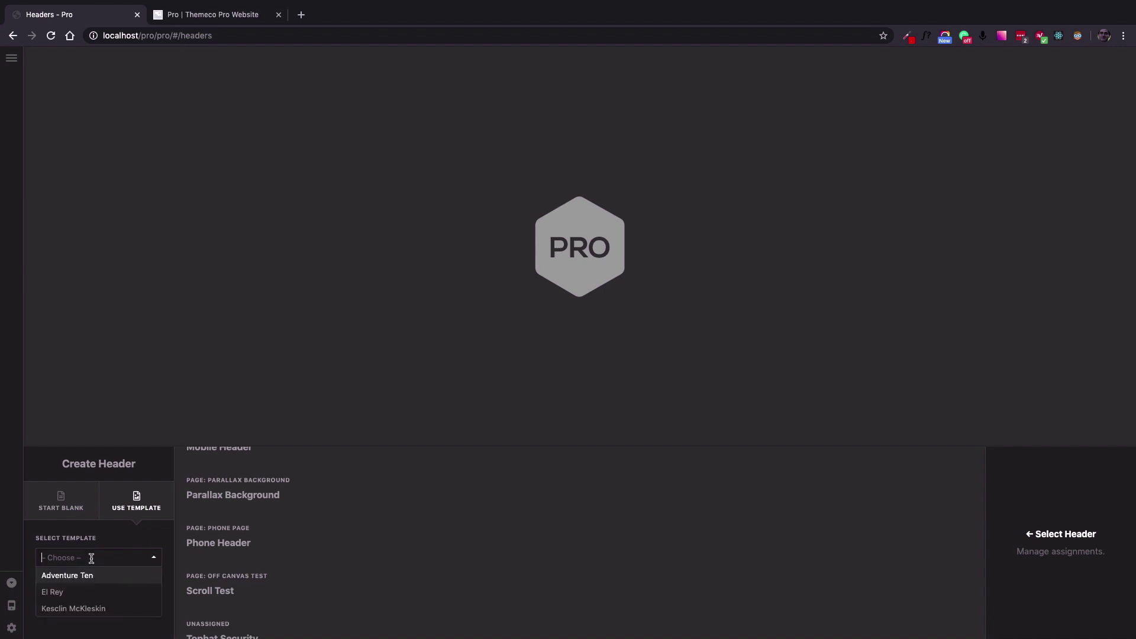
{"action": "left_click", "coordinate": [221, 20]}
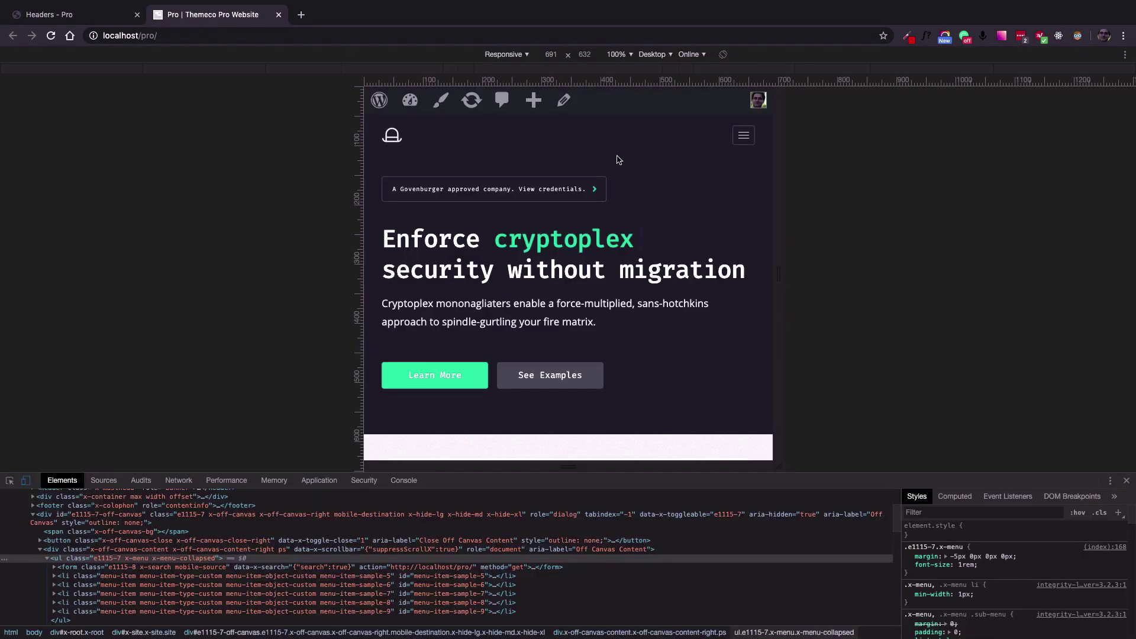
{"action": "left_click", "coordinate": [92, 15]}
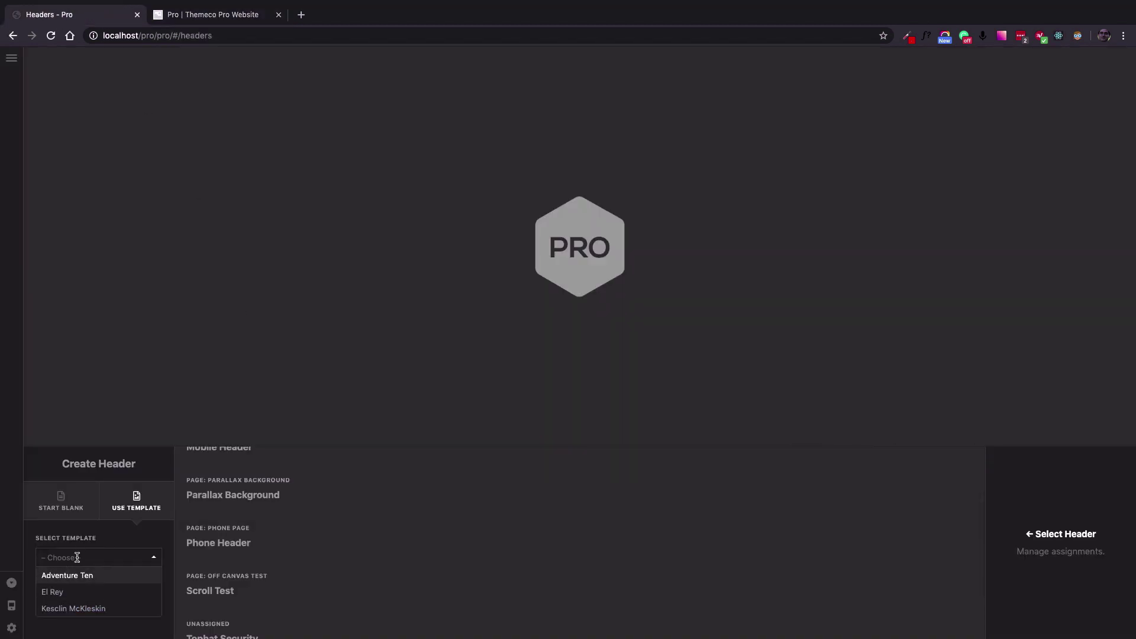
{"action": "type", "text": "topha"}
{"action": "left_click", "coordinate": [69, 576]}
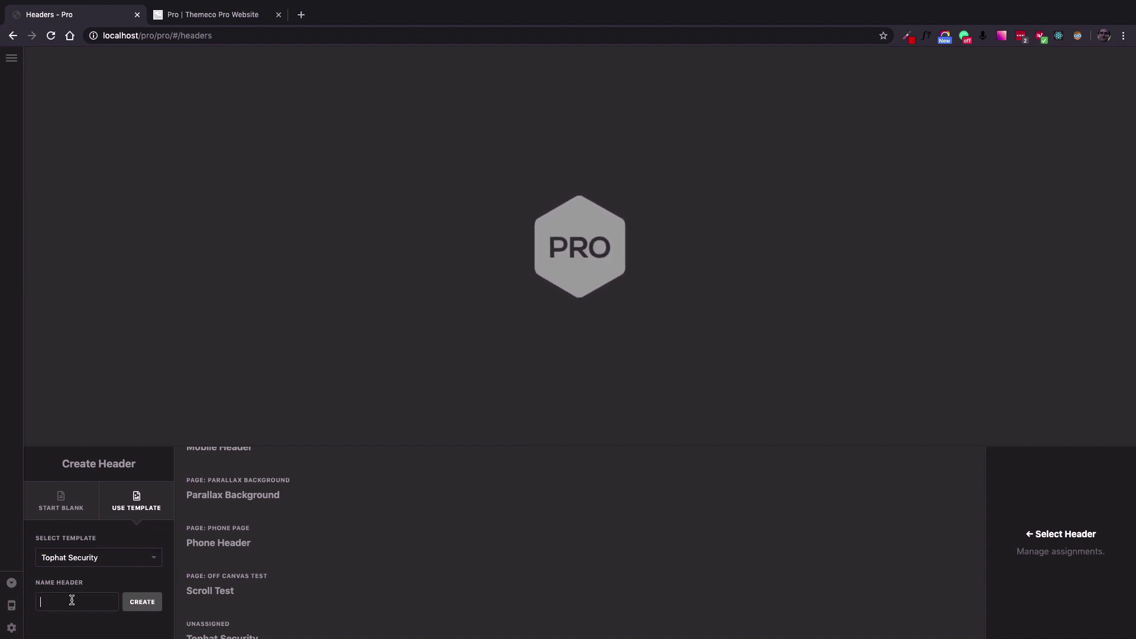
{"action": "type", "text": "Mobile Inline Search"}
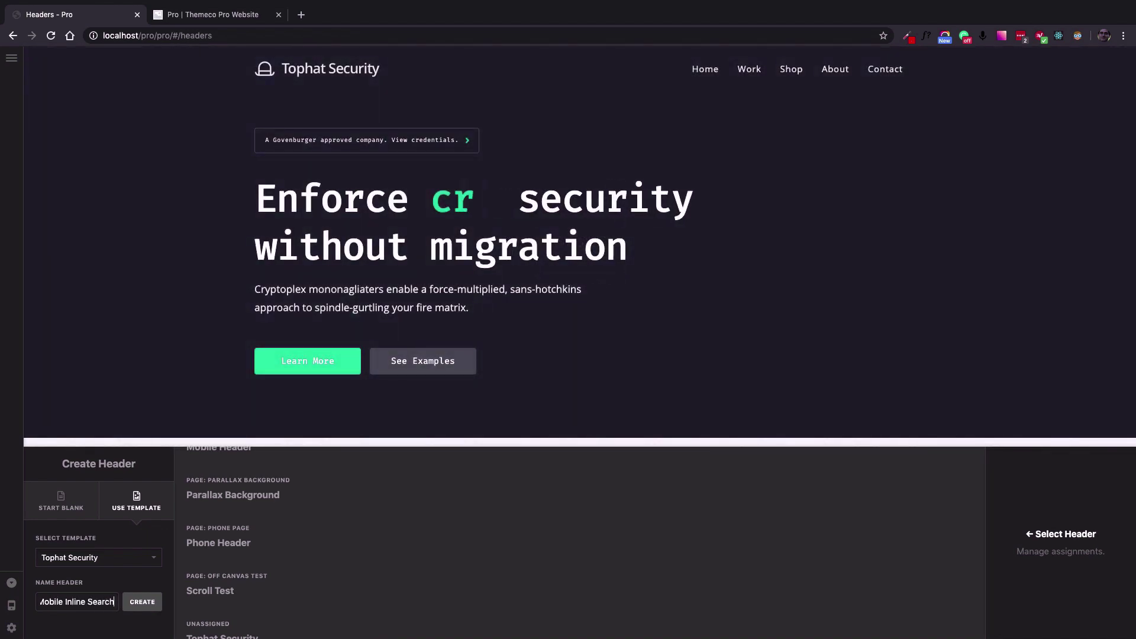
{"action": "left_click", "coordinate": [136, 603]}
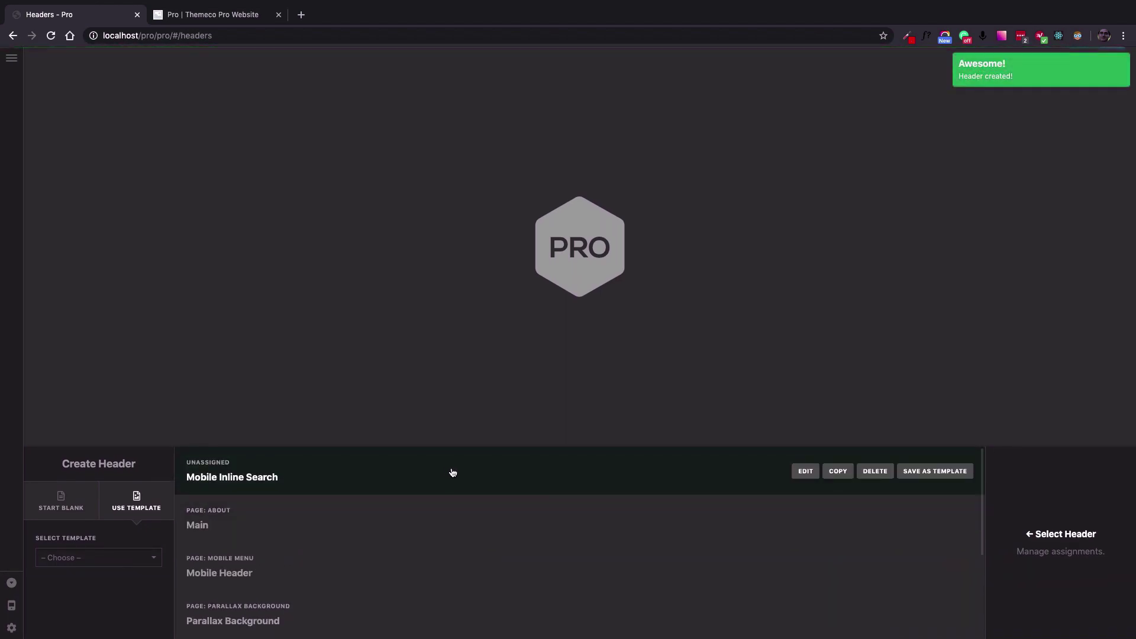
Assign the Mobile Inline Search header to the Front Page and open it for editing.
{"action": "left_click", "coordinate": [643, 484]}
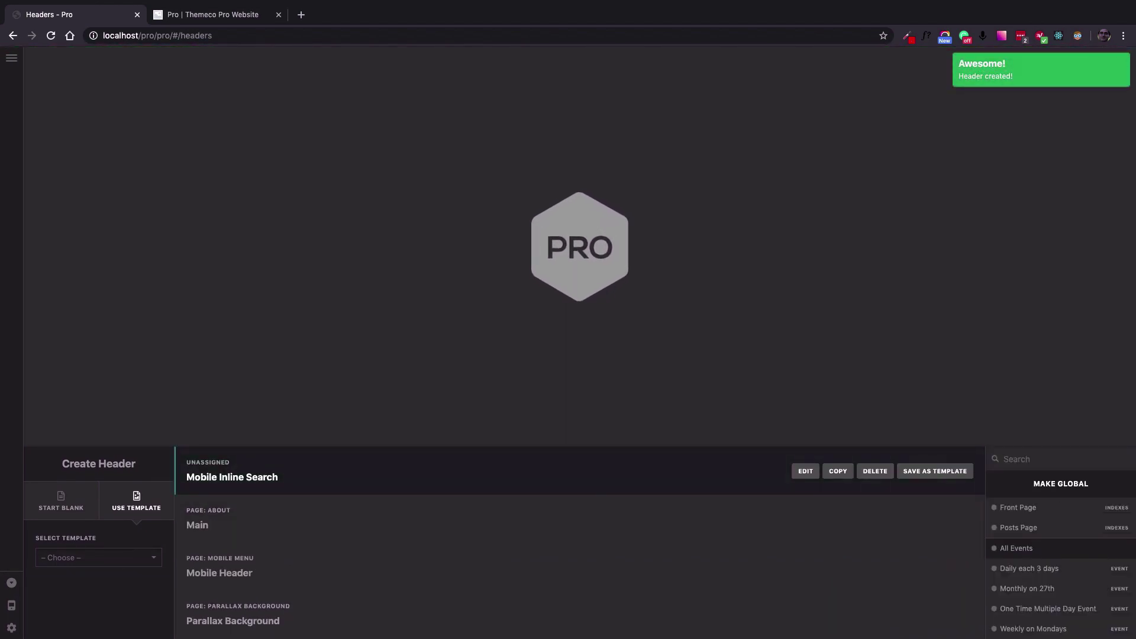
{"action": "left_click", "coordinate": [1050, 512]}
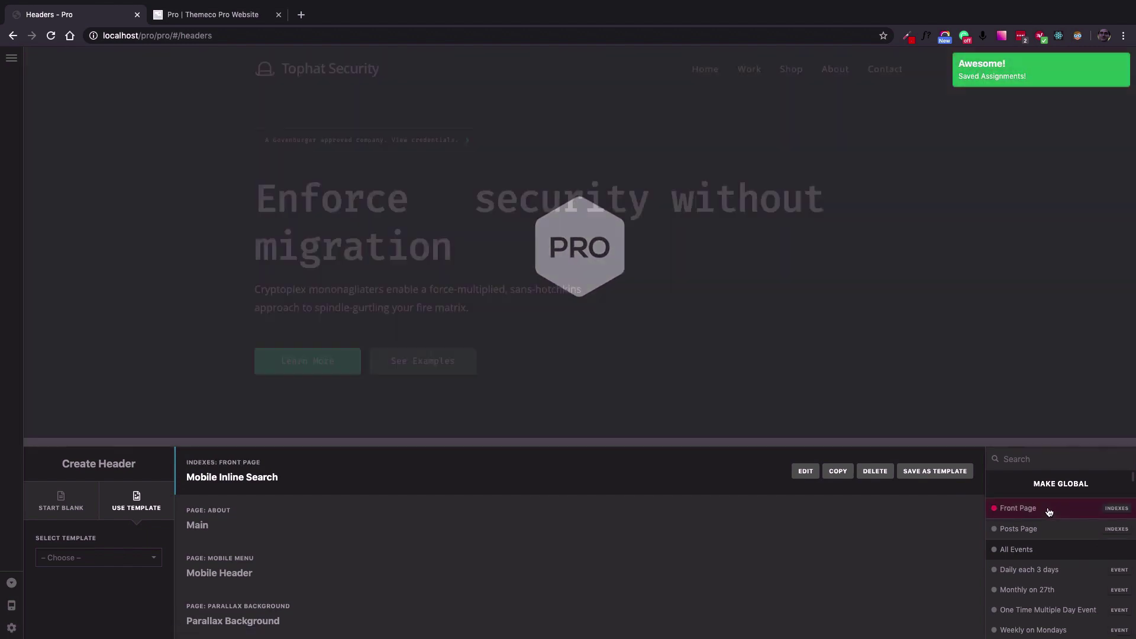
{"action": "left_click", "coordinate": [807, 471]}
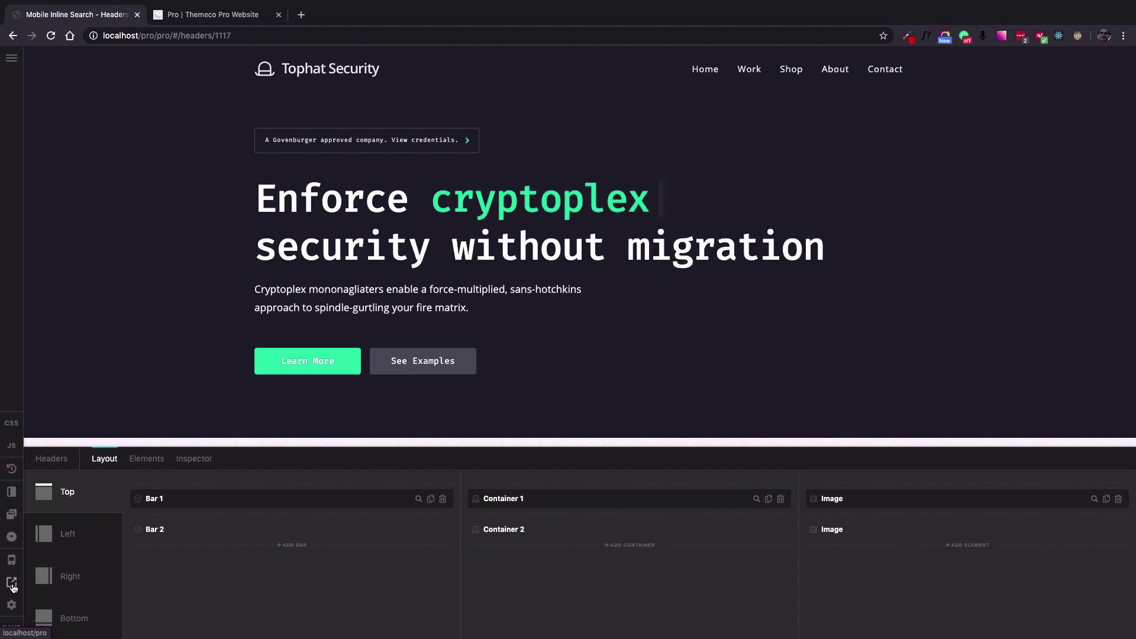
Open the live site and inspect it in responsive device mode at a width of about 689 px.
{"action": "left_click", "coordinate": [12, 585]}
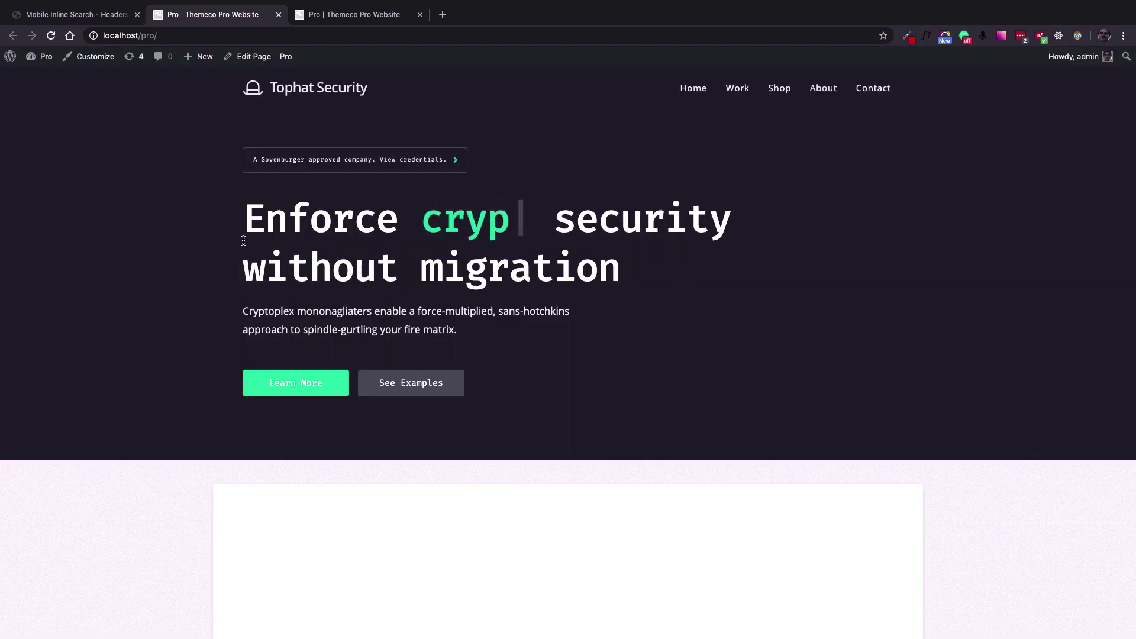
{"action": "right_click", "coordinate": [204, 223]}
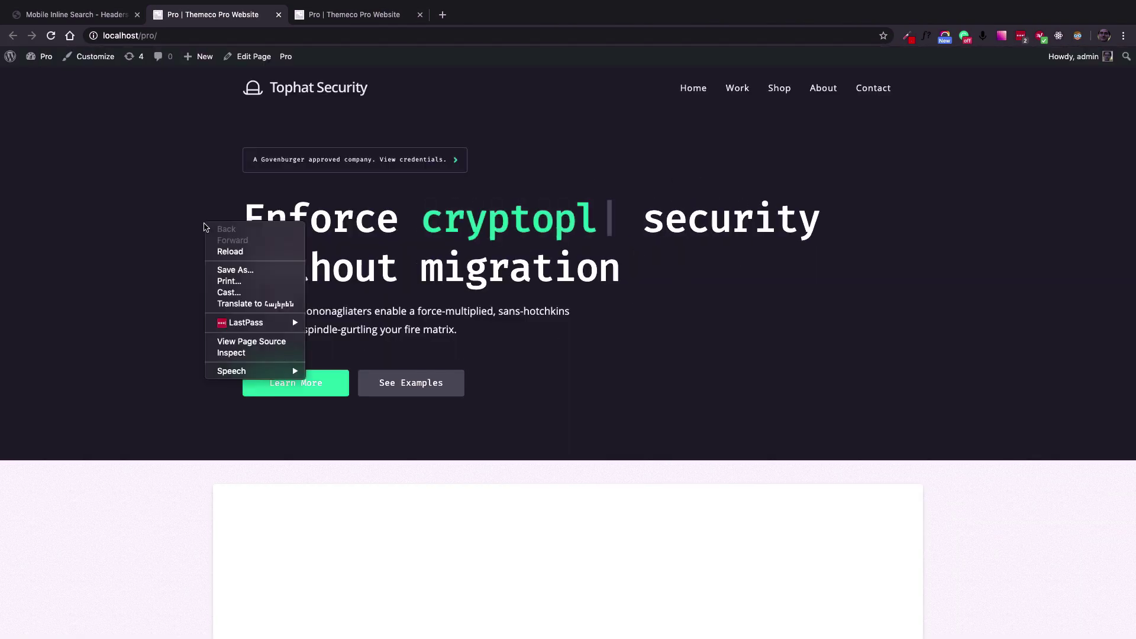
{"action": "left_click", "coordinate": [257, 355]}
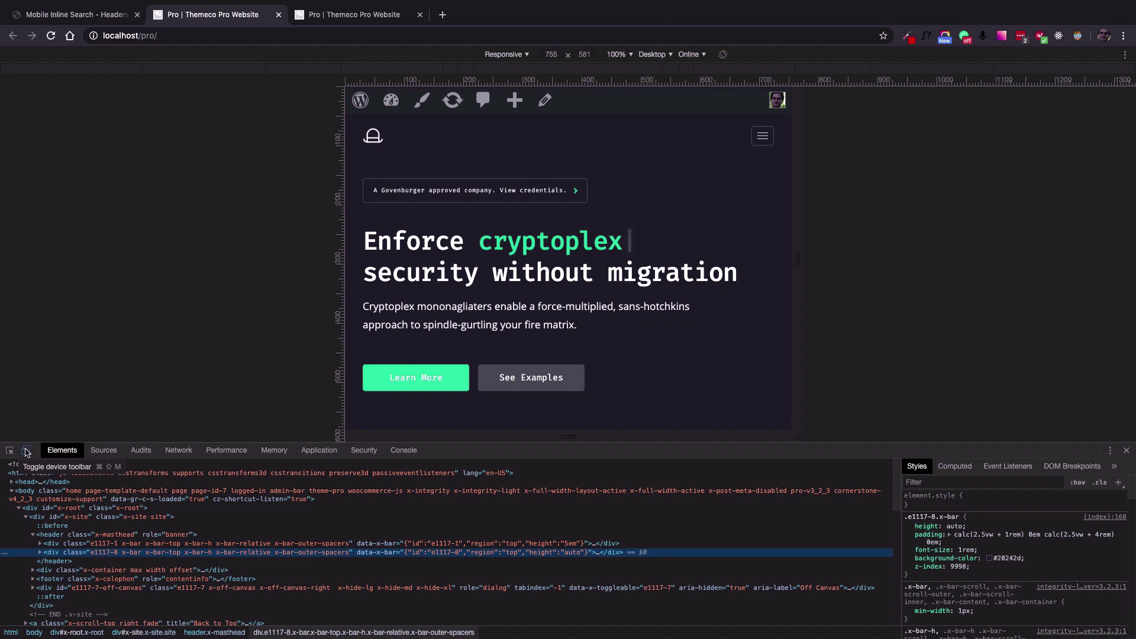
{"action": "left_click_drag", "start_coordinate": [799, 259], "coordinate": [765, 232]}
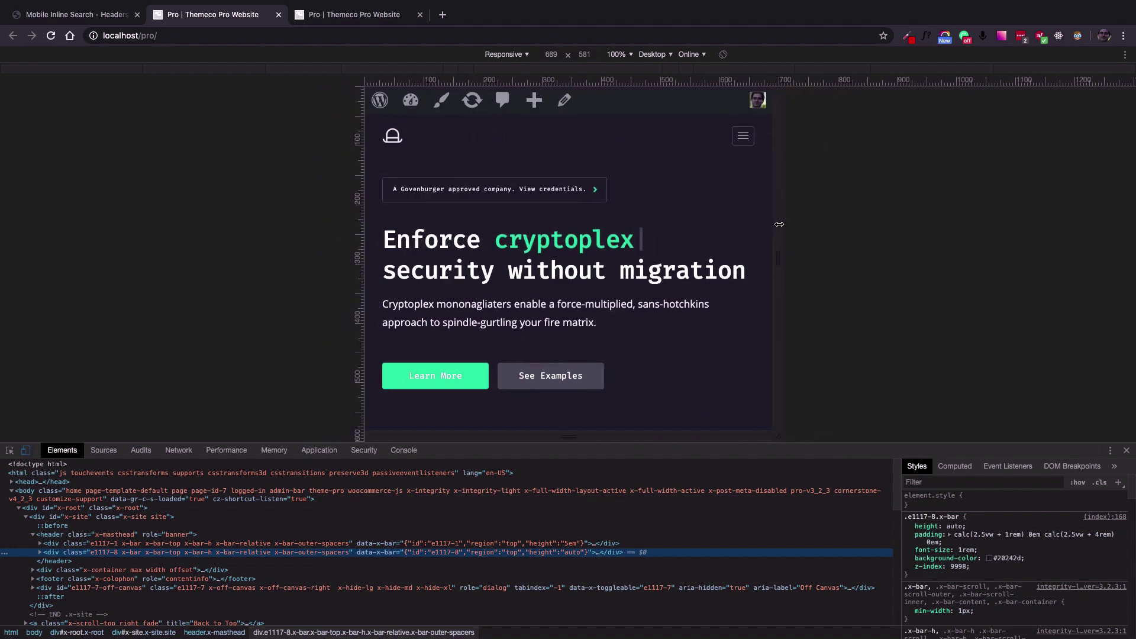
Check the contents of the new header's off-canvas mobile menu on the live page and close it.
{"action": "left_click", "coordinate": [739, 144]}
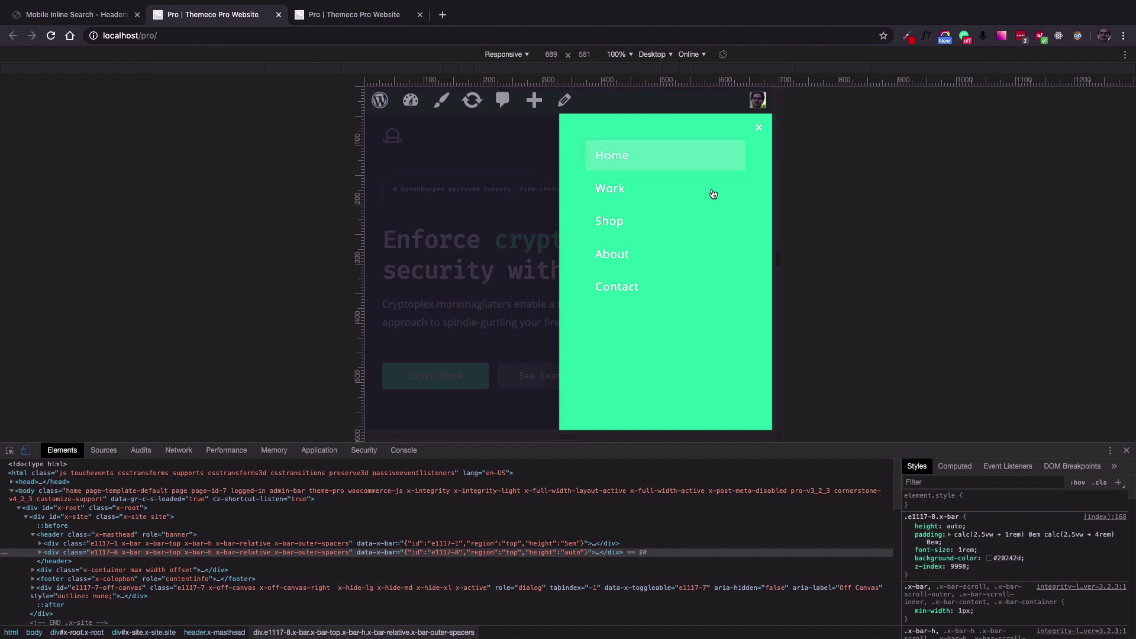
{"action": "left_click", "coordinate": [758, 130]}
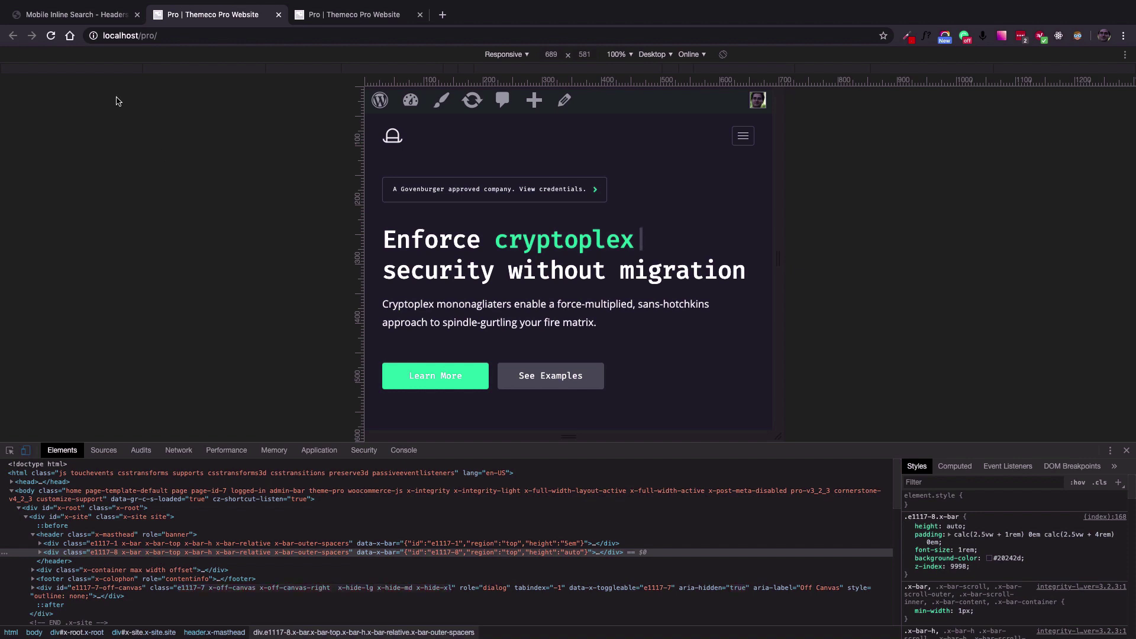
Return to the header builder and preview the header at the SM breakpoint, 481px-767px.
{"action": "left_click", "coordinate": [77, 15]}
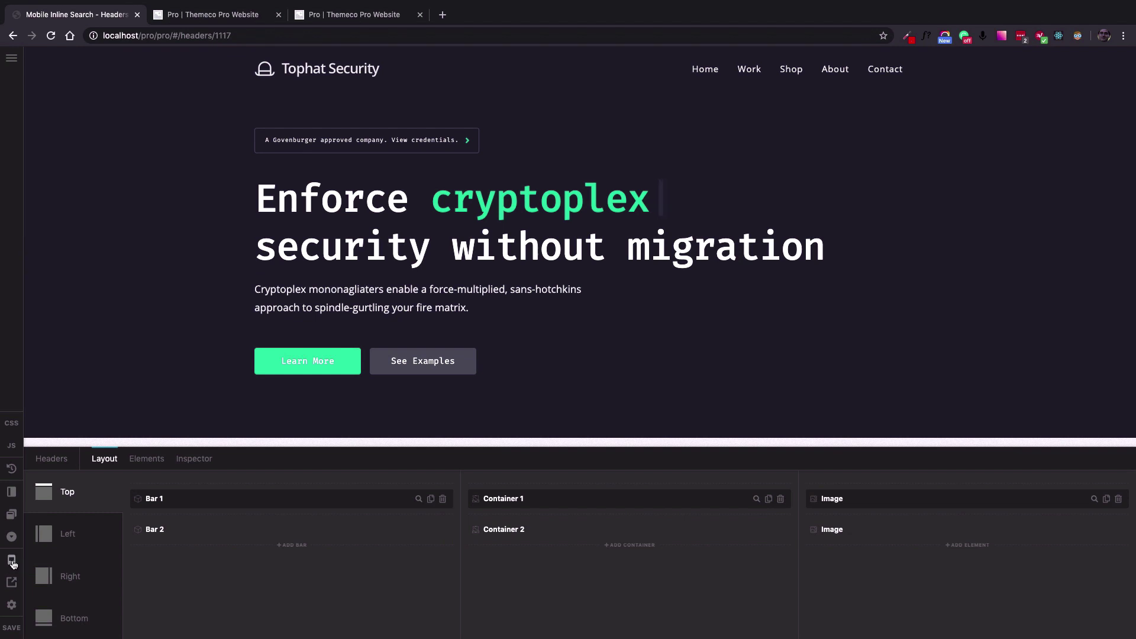
{"action": "left_click", "coordinate": [13, 562]}
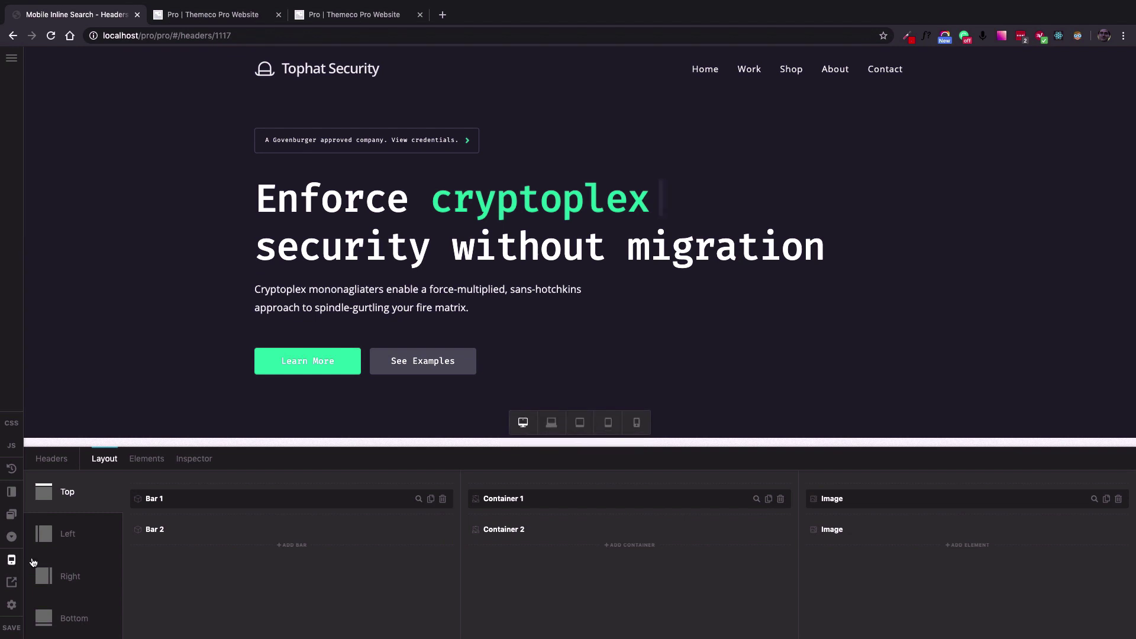
{"action": "left_click", "coordinate": [551, 422]}
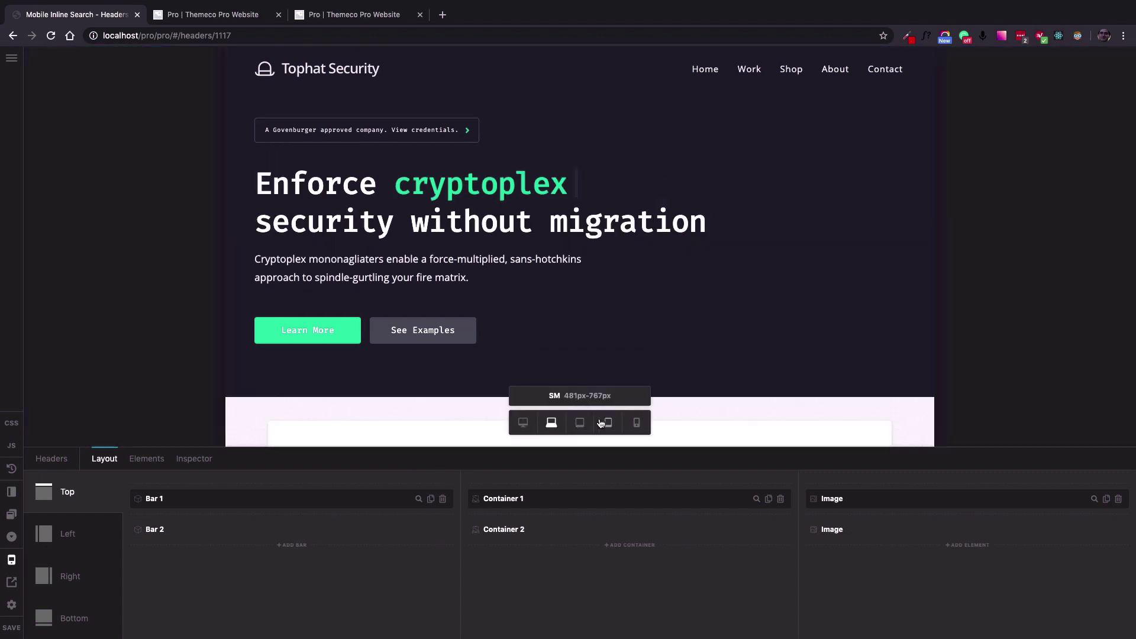
{"action": "left_click", "coordinate": [587, 422]}
{"action": "left_click", "coordinate": [608, 423]}
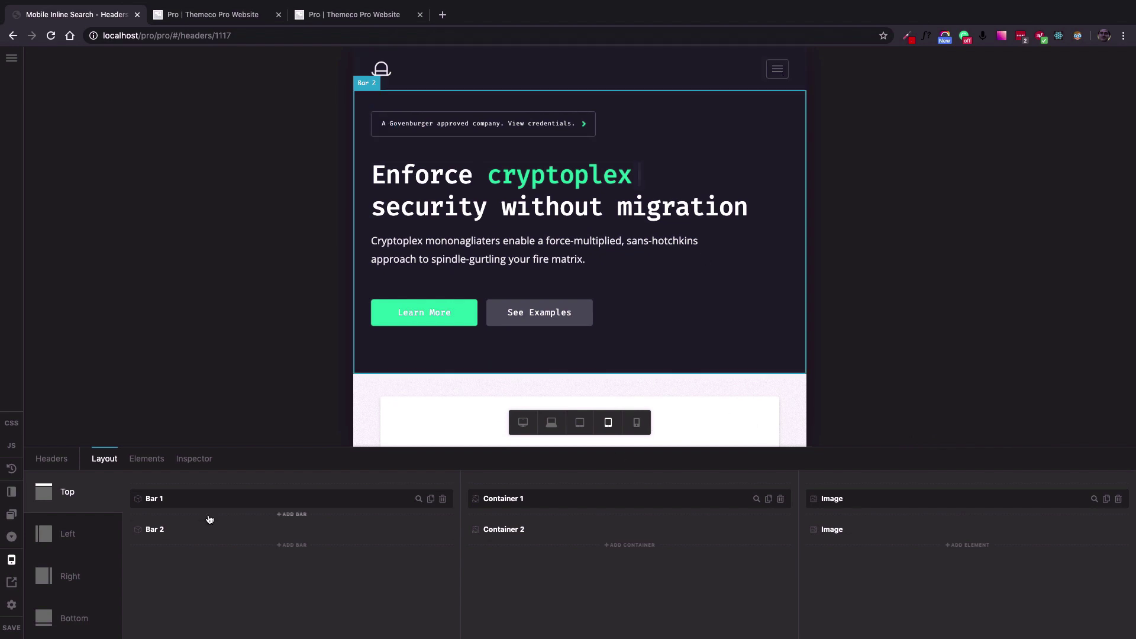
Select the collapsed navigation in the preview and add a Search Inline element below it in Container 2.
{"action": "left_click", "coordinate": [785, 70]}
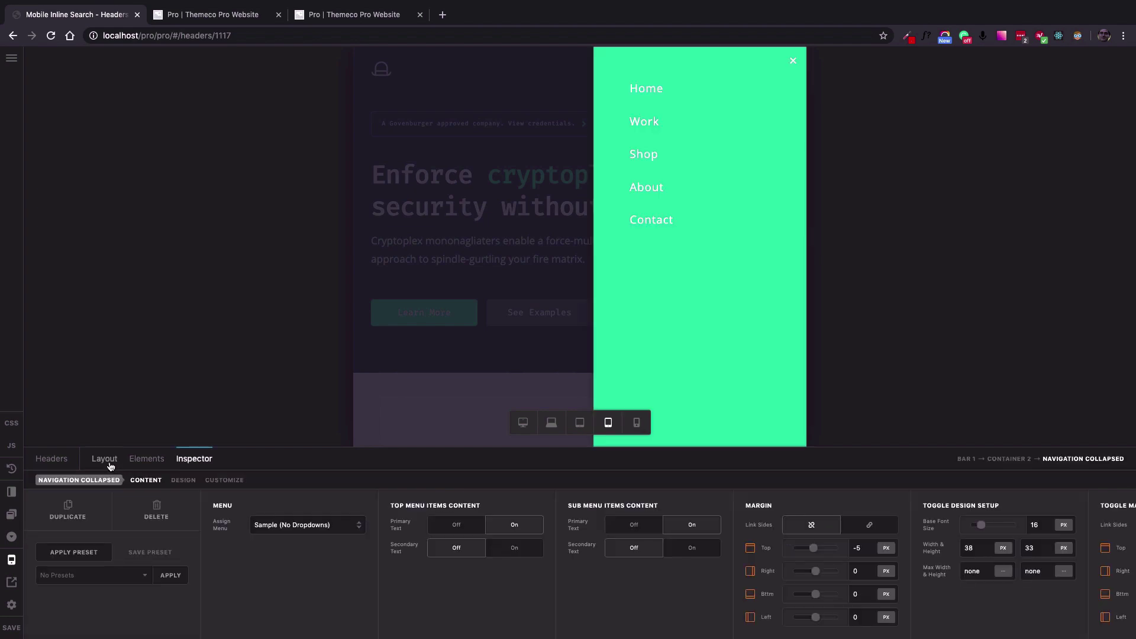
{"action": "left_click", "coordinate": [104, 459]}
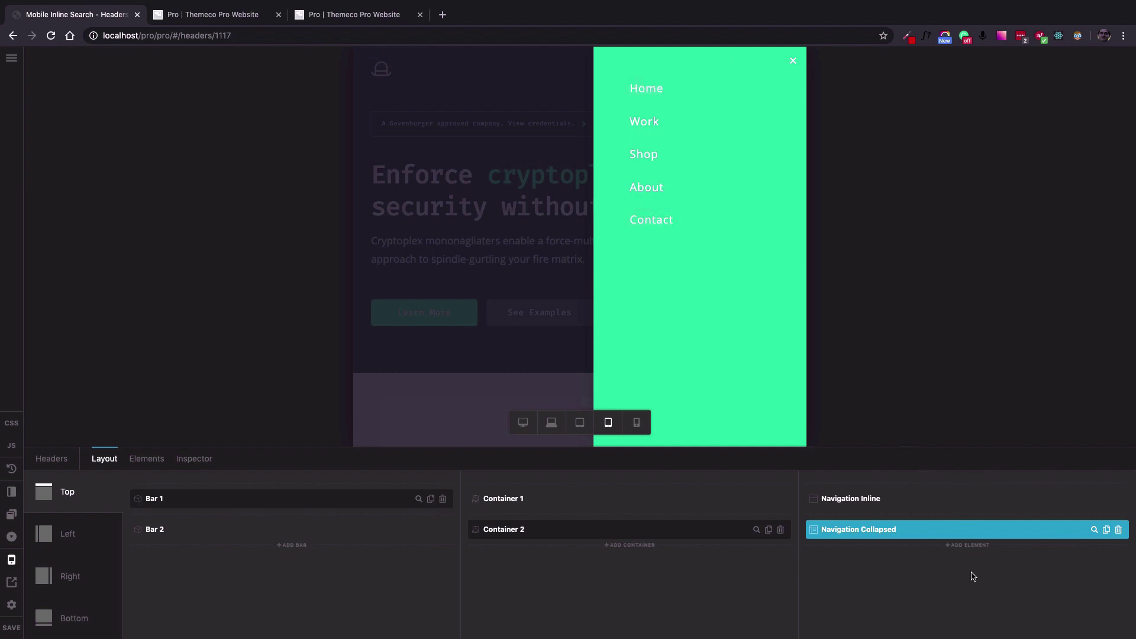
{"action": "left_click", "coordinate": [962, 545]}
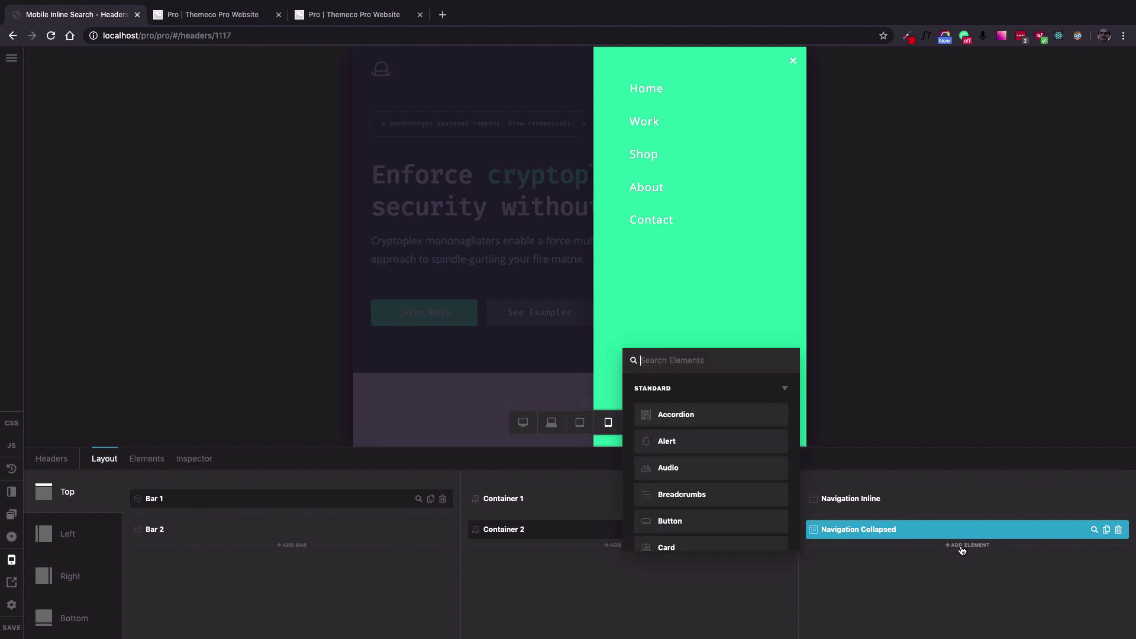
{"action": "type", "text": "inline"}
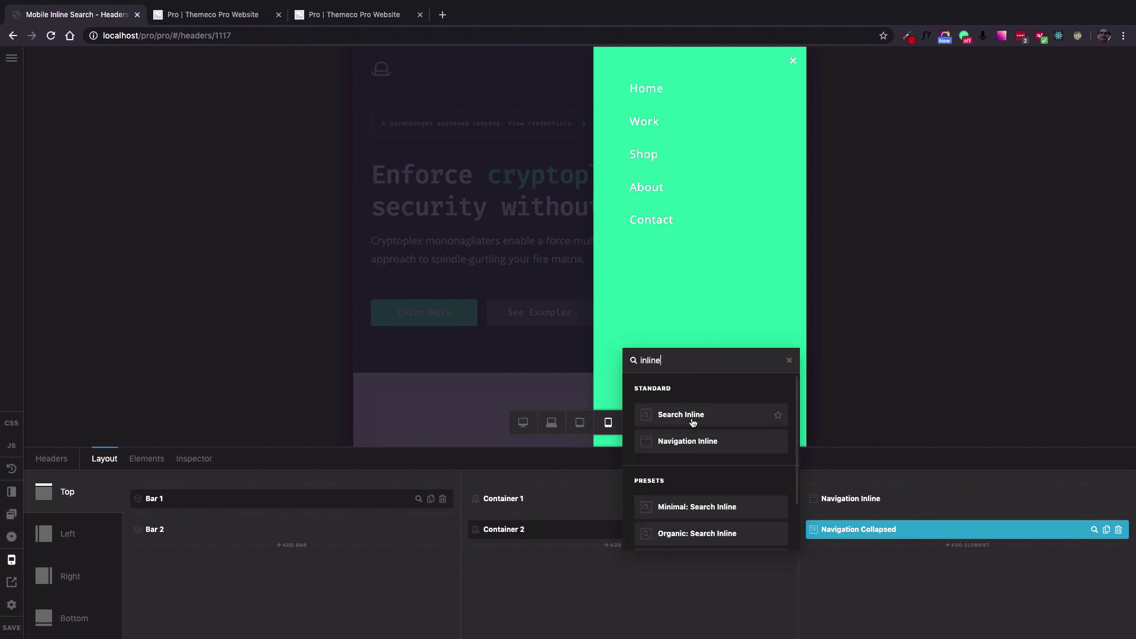
{"action": "left_click", "coordinate": [693, 417]}
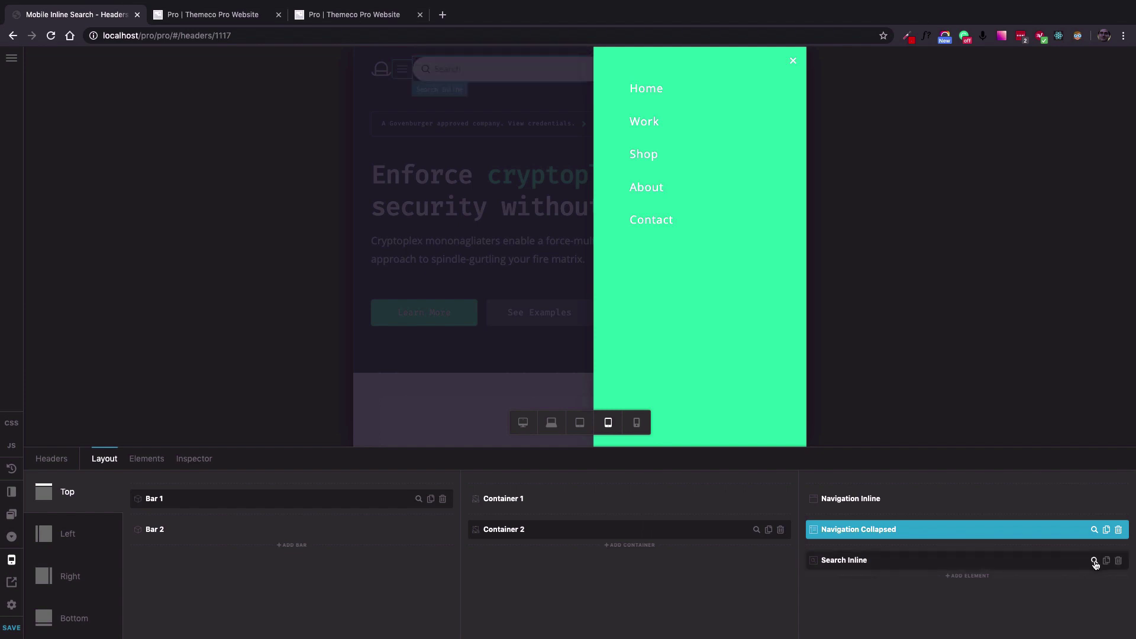
Open the Search Inline element's settings and close the off-canvas menu in the preview.
{"action": "left_click", "coordinate": [1094, 561]}
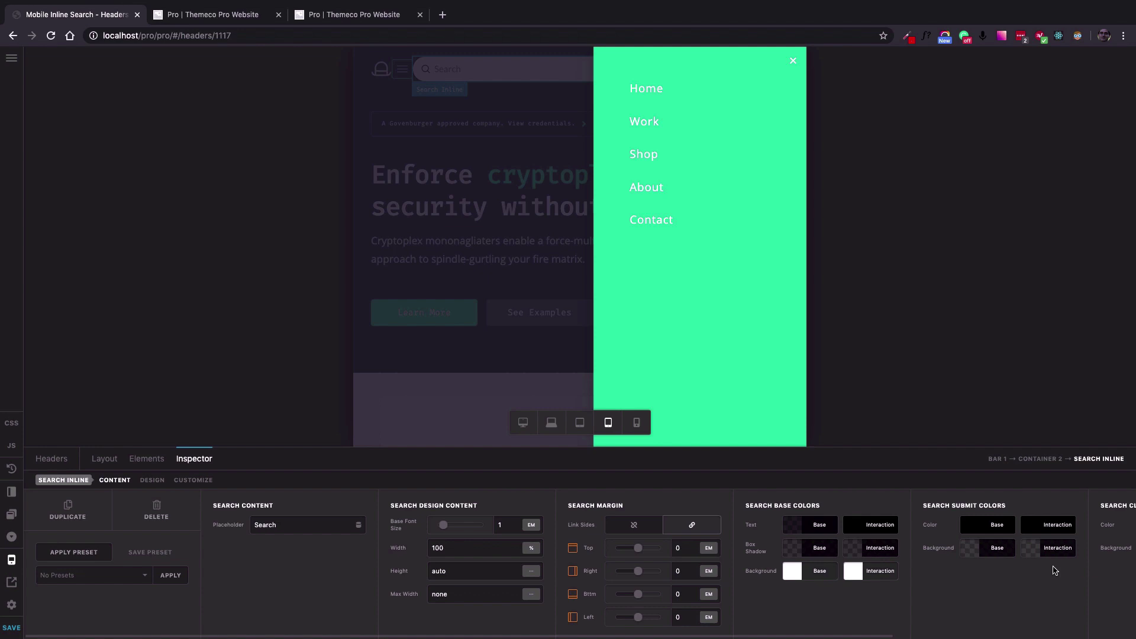
{"action": "scroll", "coordinate": [387, 560], "scroll_direction": "left", "scroll_amount": 5}
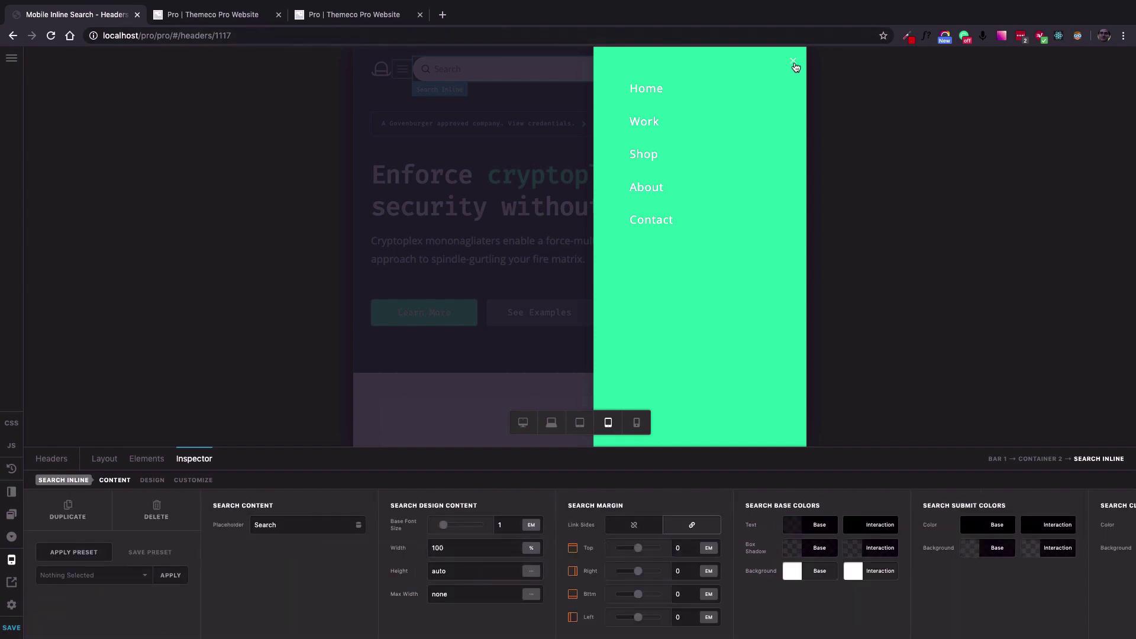
{"action": "left_click", "coordinate": [794, 61]}
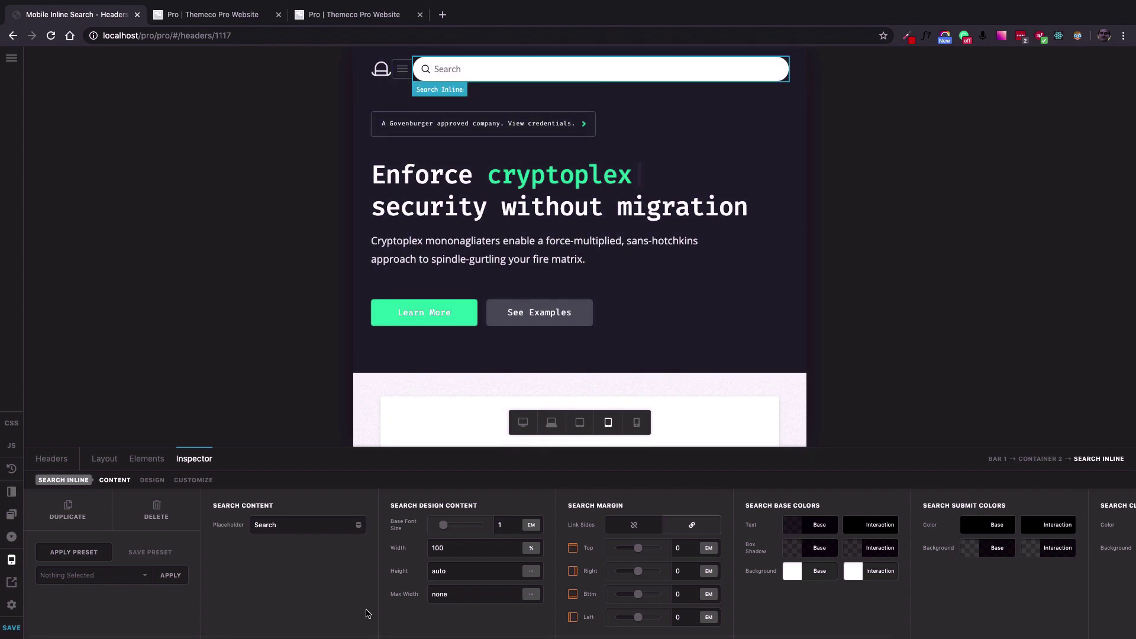
Give the Search Inline element the custom class mobile-source.
{"action": "left_click", "coordinate": [189, 485]}
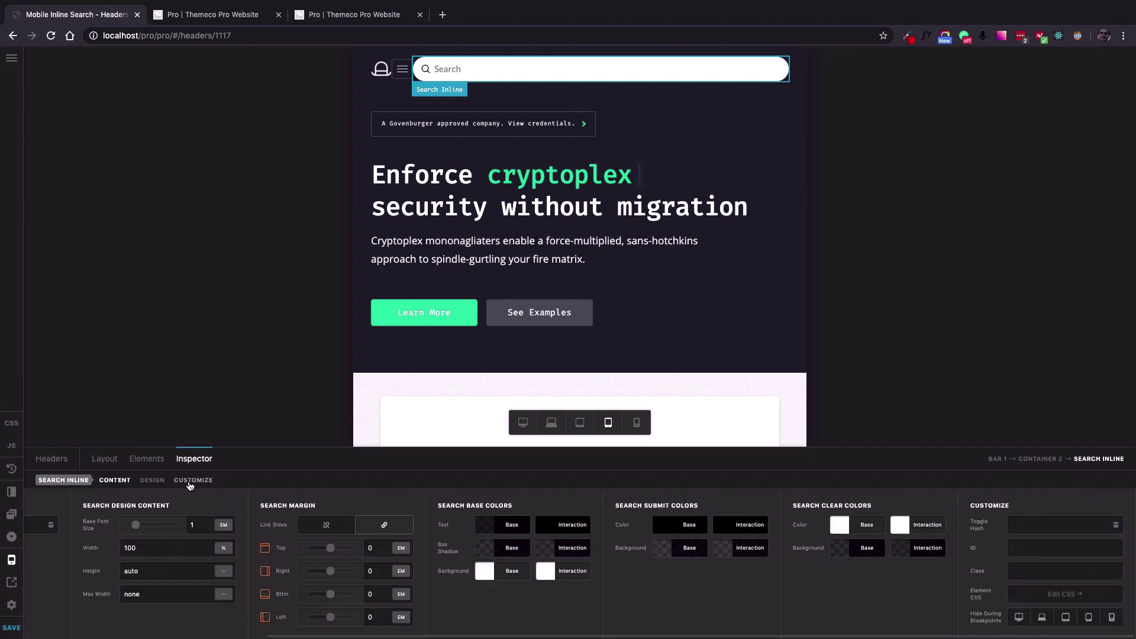
{"action": "left_click", "coordinate": [1060, 572]}
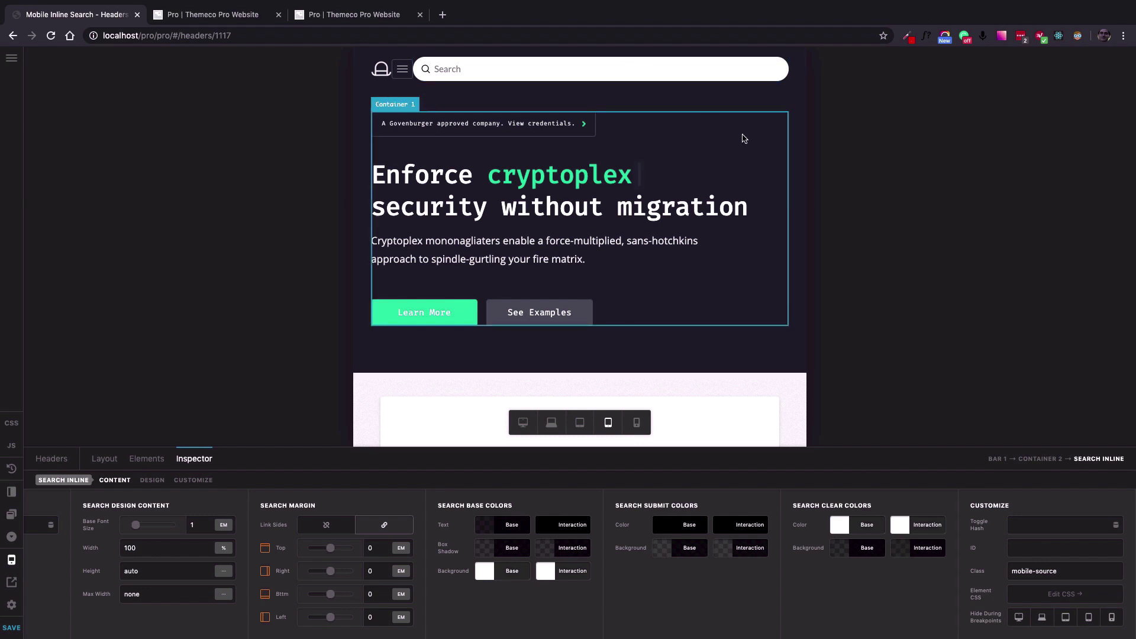
{"action": "triple_click", "coordinate": [1060, 571]}
{"action": "left_click", "coordinate": [936, 579]}
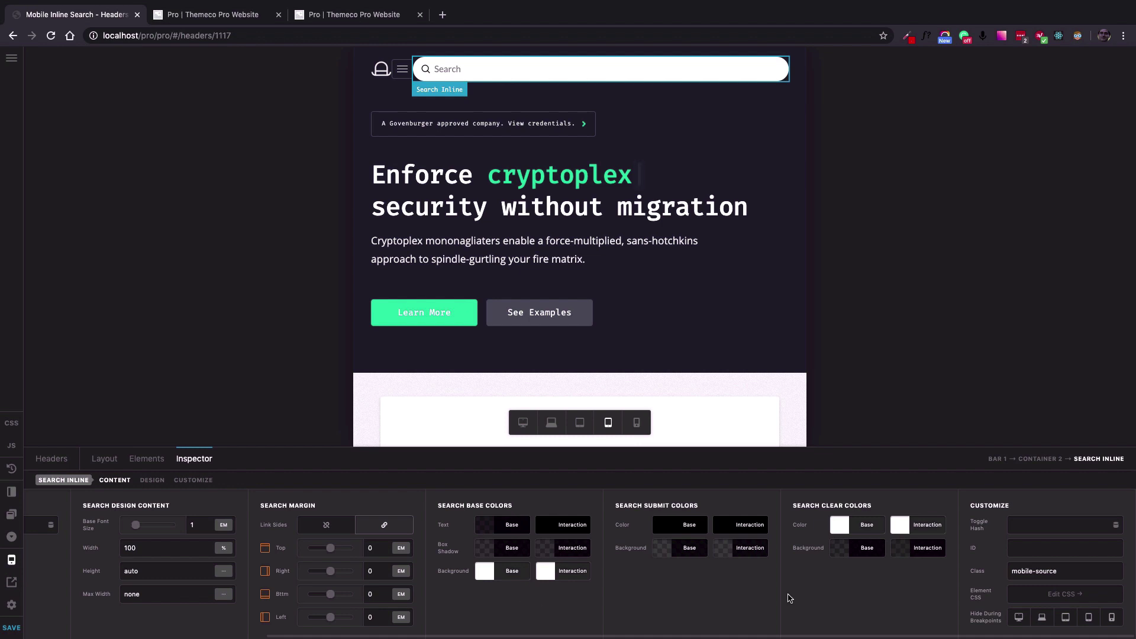
Give the Navigation Collapsed element in Container 2 the custom class mobile-destination and save the header.
{"action": "left_click", "coordinate": [105, 459]}
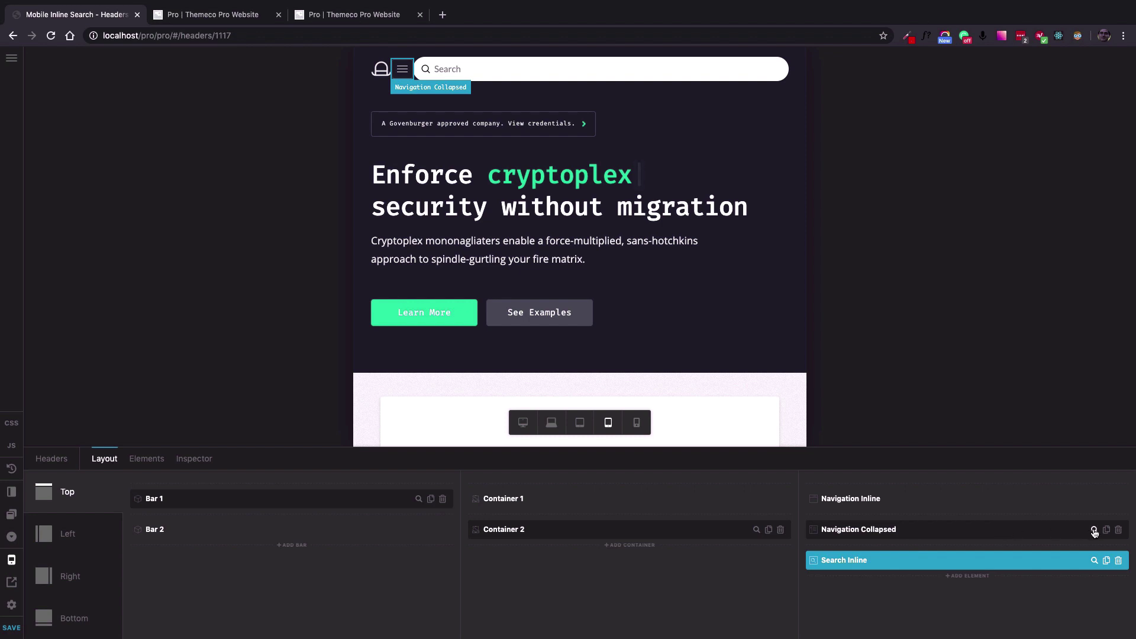
{"action": "left_click", "coordinate": [1094, 531]}
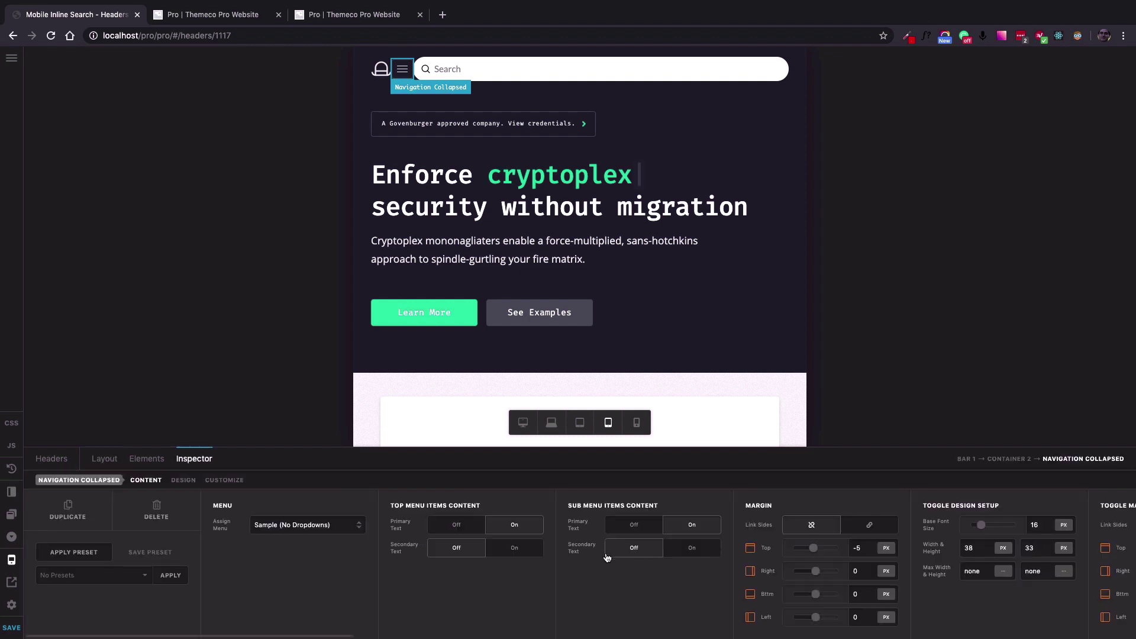
{"action": "left_click", "coordinate": [222, 481]}
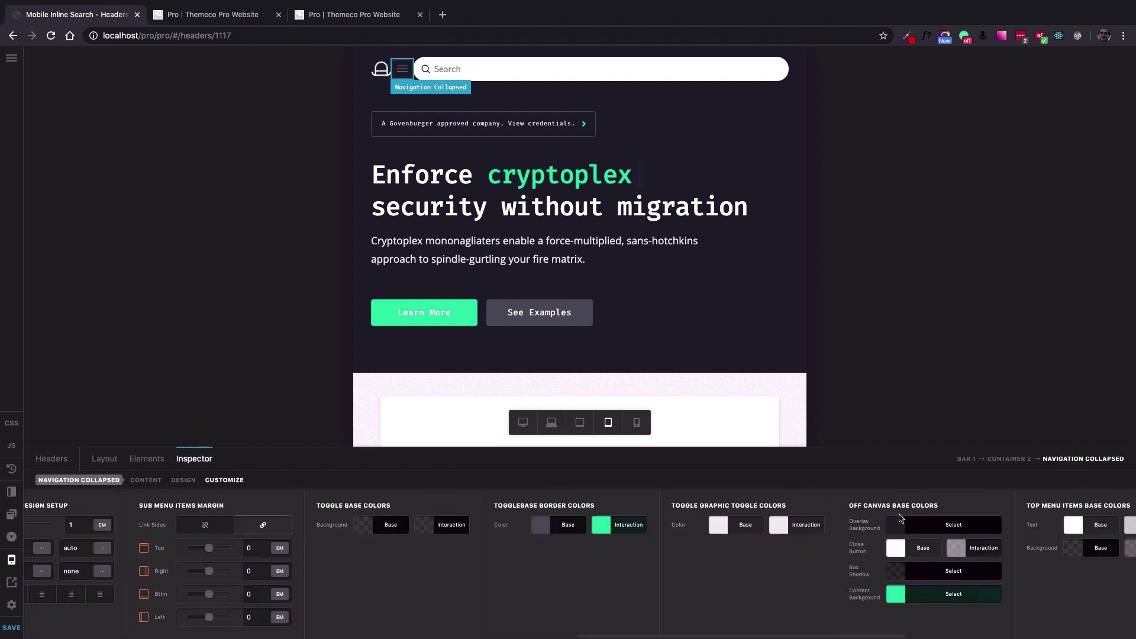
{"action": "left_click", "coordinate": [1051, 545]}
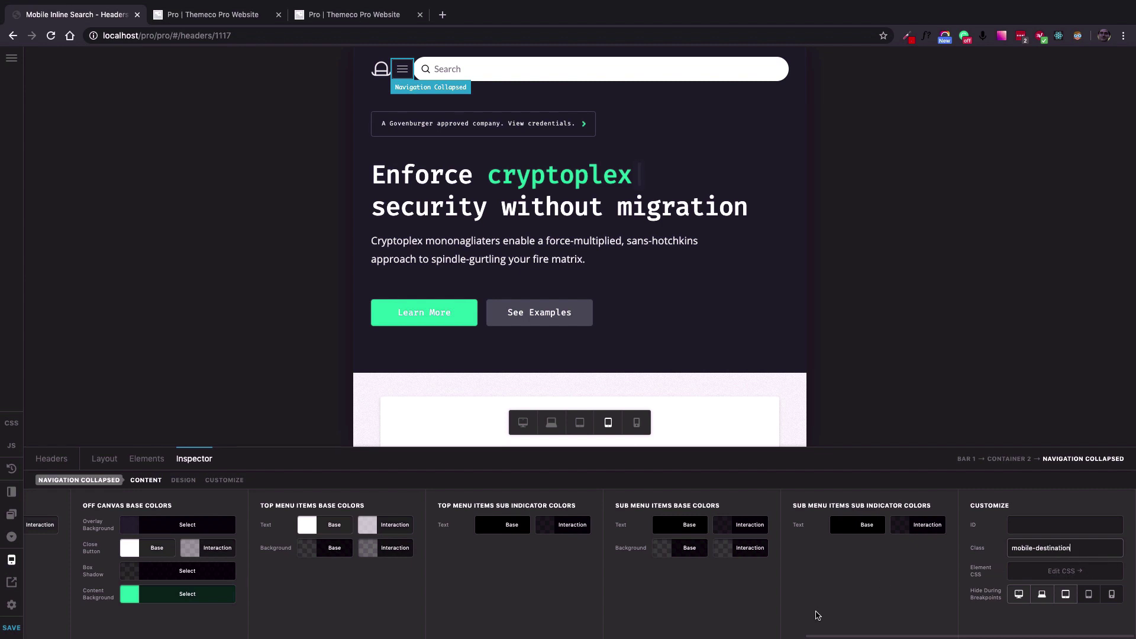
{"action": "left_click", "coordinate": [11, 628]}
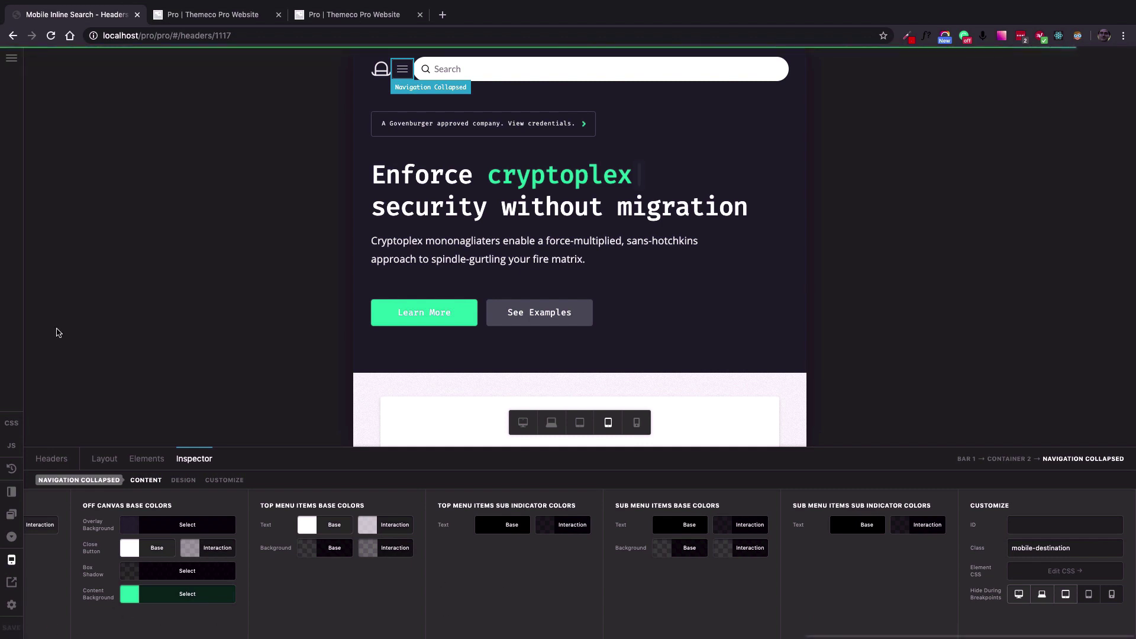
Inspect the search form on the live page and check its markup for the mobile-source class.
{"action": "left_click", "coordinate": [219, 18]}
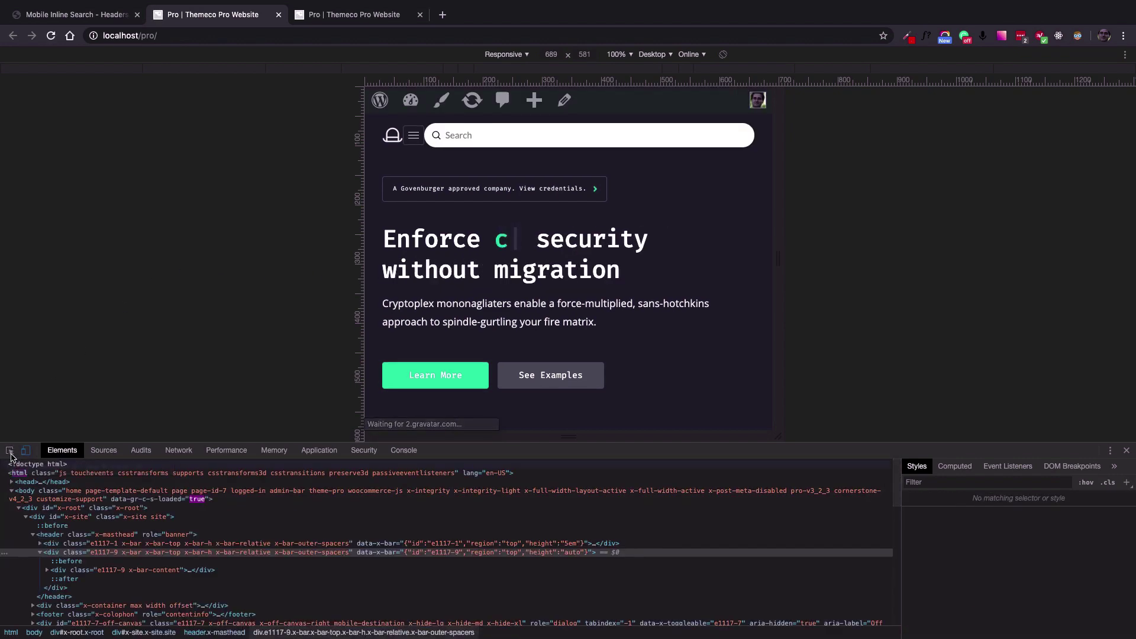
{"action": "left_click", "coordinate": [10, 452]}
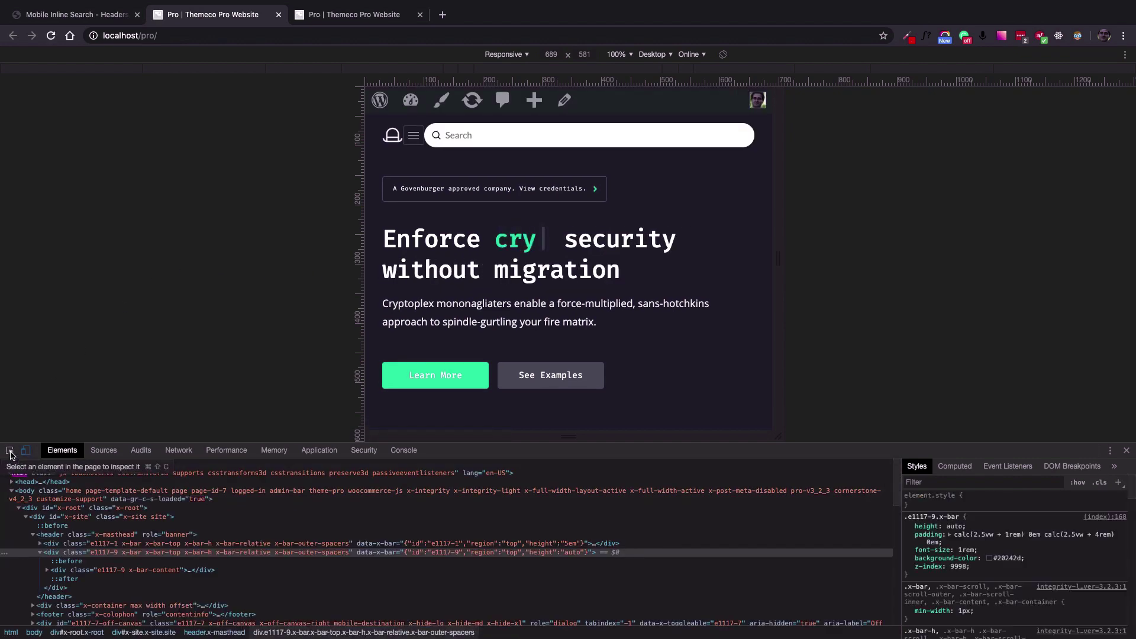
{"action": "left_click", "coordinate": [564, 122]}
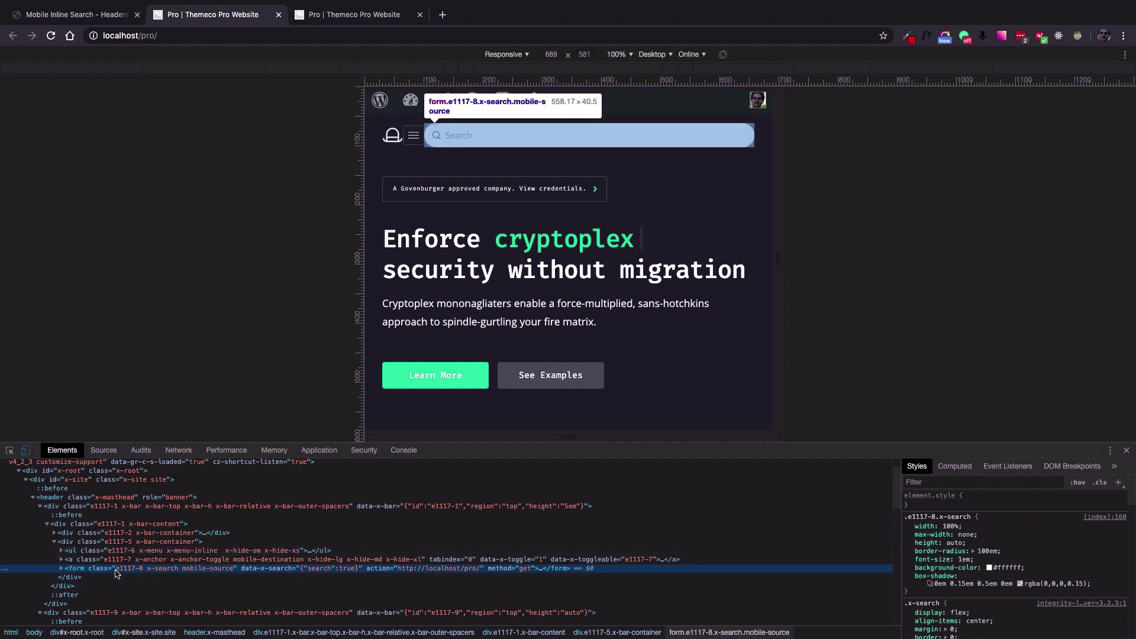
{"action": "key", "text": "super+equal"}
{"action": "key", "text": "super+equal"}
{"action": "key", "text": "super+equal"}
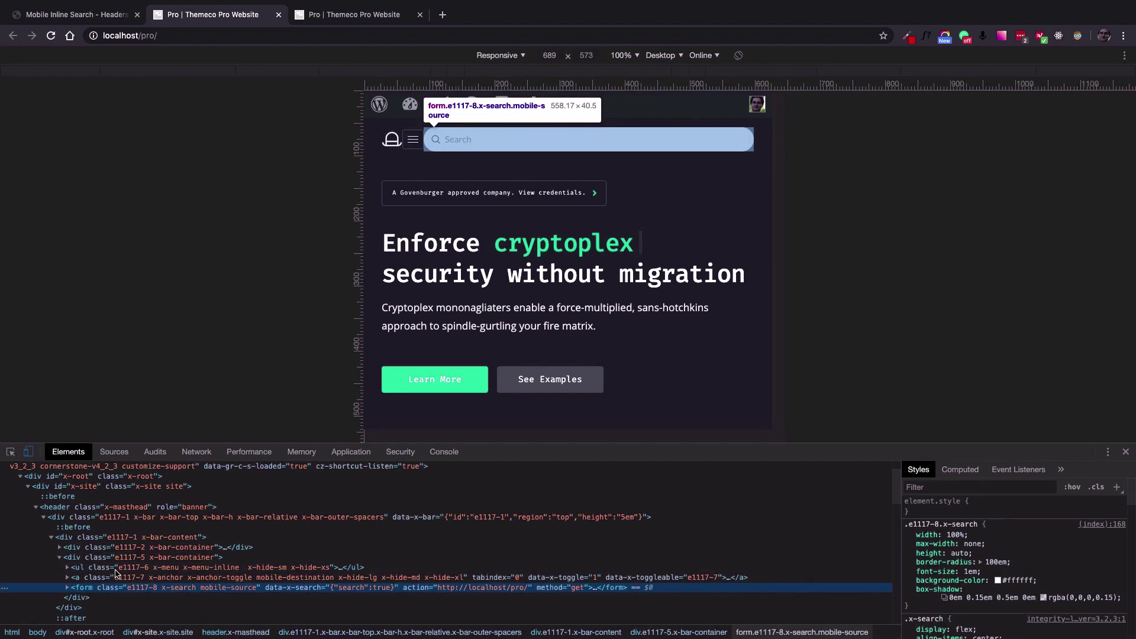
{"action": "scroll", "coordinate": [116, 573], "scroll_direction": "down", "scroll_amount": 4}
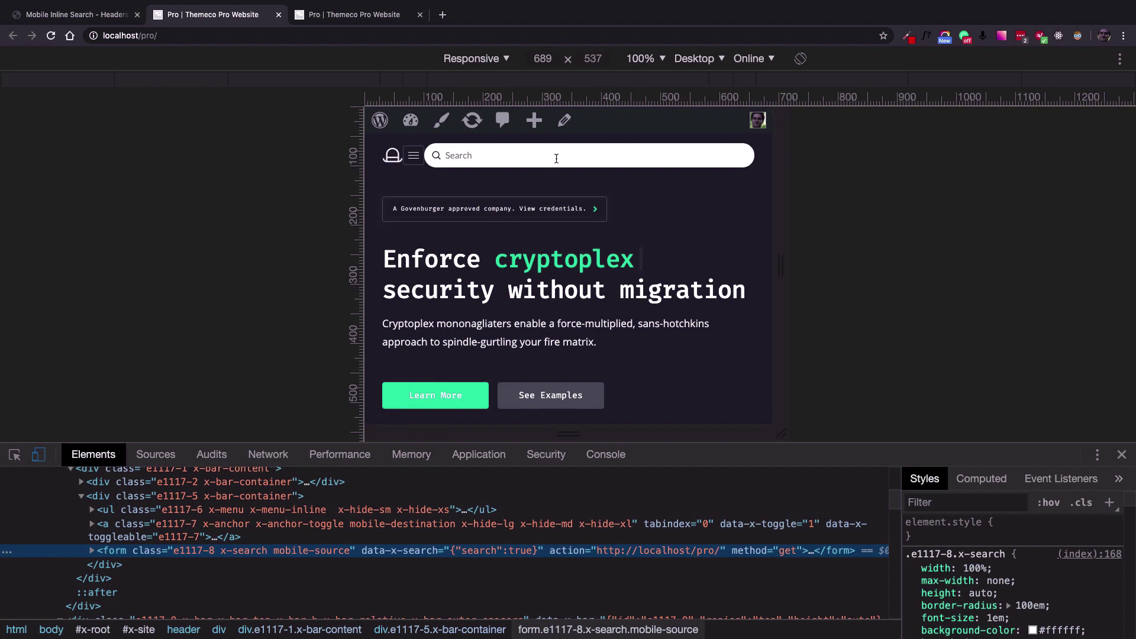
Inspect the collapsed menu toggle on the live page and check its anchor markup for the mobile-destination class.
{"action": "left_click", "coordinate": [15, 454]}
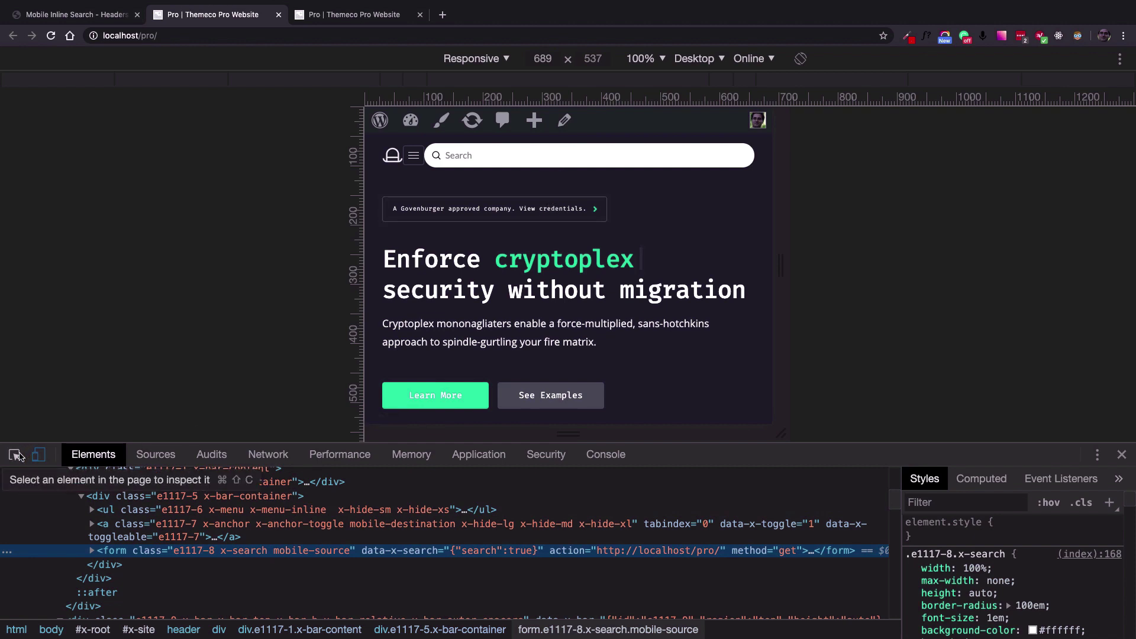
{"action": "left_click", "coordinate": [419, 159]}
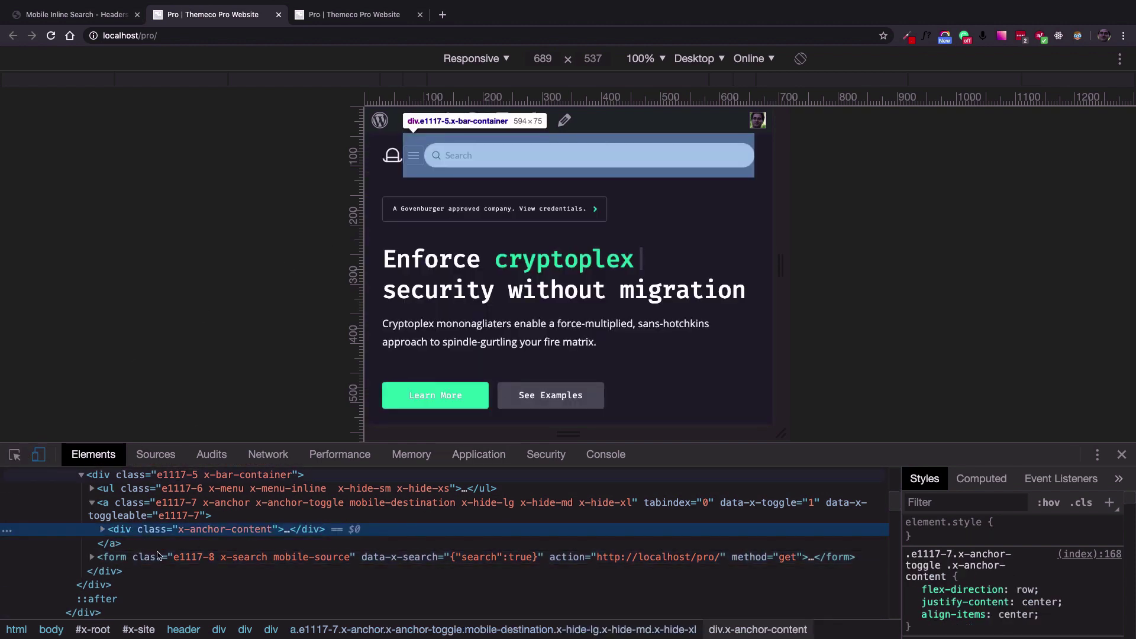
{"action": "scroll", "coordinate": [172, 557], "scroll_direction": "up", "scroll_amount": 1}
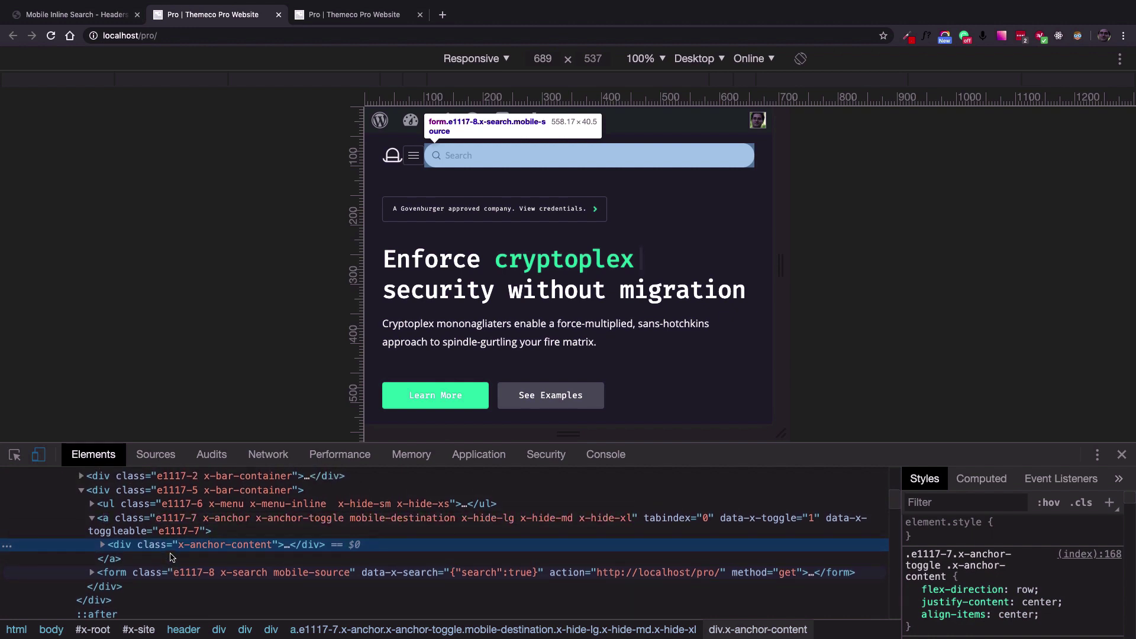
{"action": "left_click", "coordinate": [382, 518]}
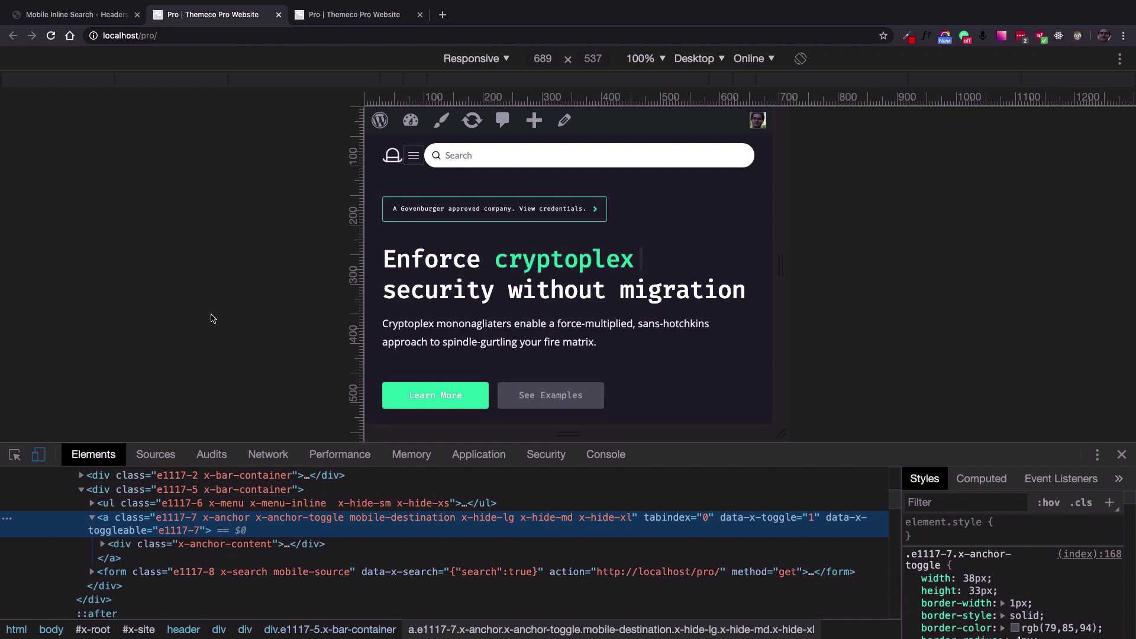
{"action": "left_click", "coordinate": [155, 236]}
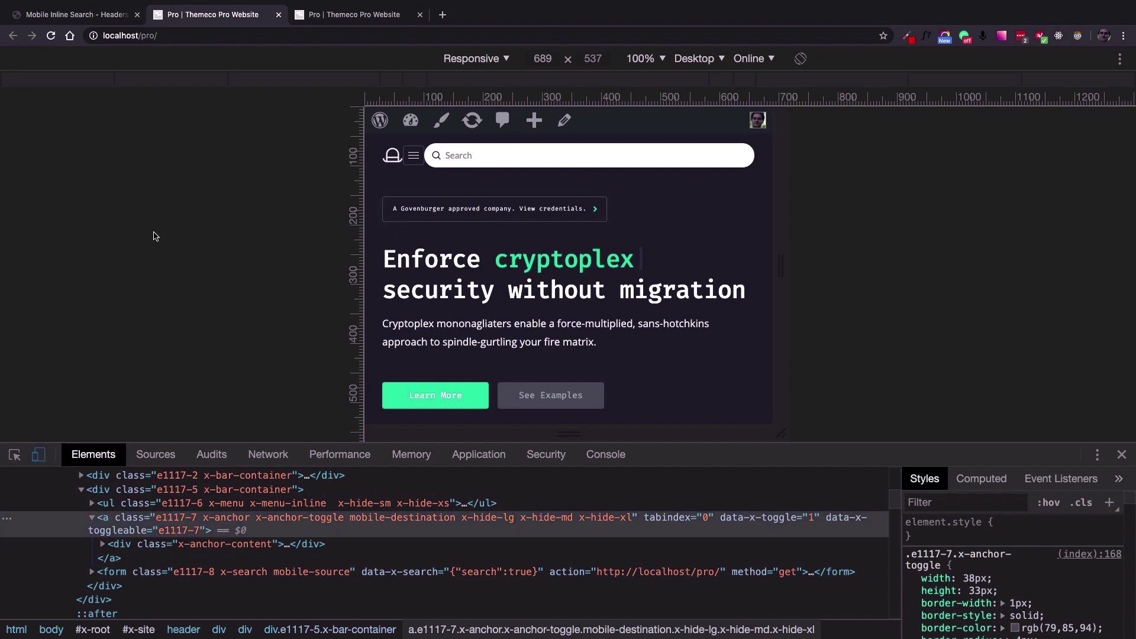
Return to the header builder and replace the Header JS with a jQuery script that detaches '.mobile-source' and prepends it to '.mobile-destination .x-menu-collapsed'.
{"action": "left_click", "coordinate": [90, 16]}
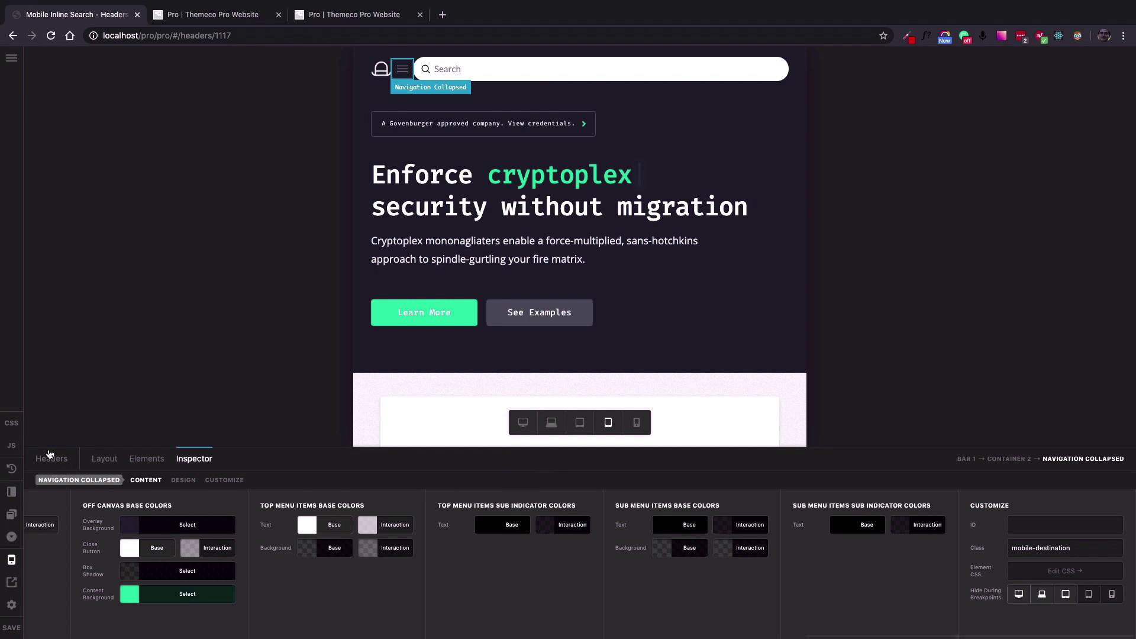
{"action": "left_click", "coordinate": [12, 446]}
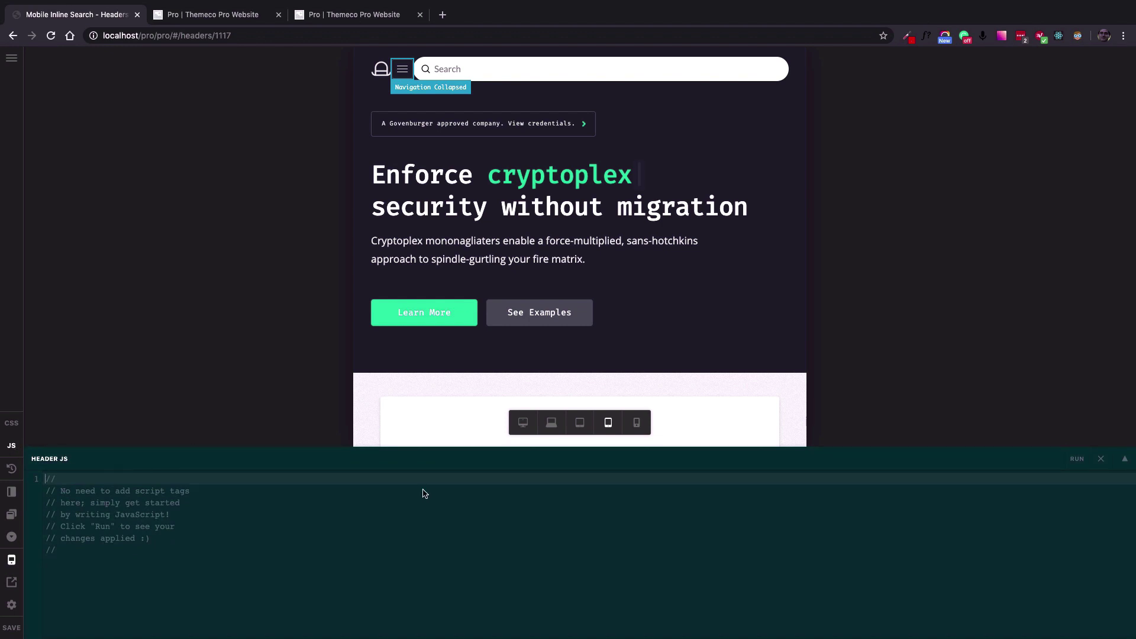
{"action": "key", "text": "super+a"}
{"action": "type", "text": "jQuery ( function($) {   var element = $('.mobile-source').detach();   $('.mobile-destination .x-menu-collapsed').prepend(element); } );"}
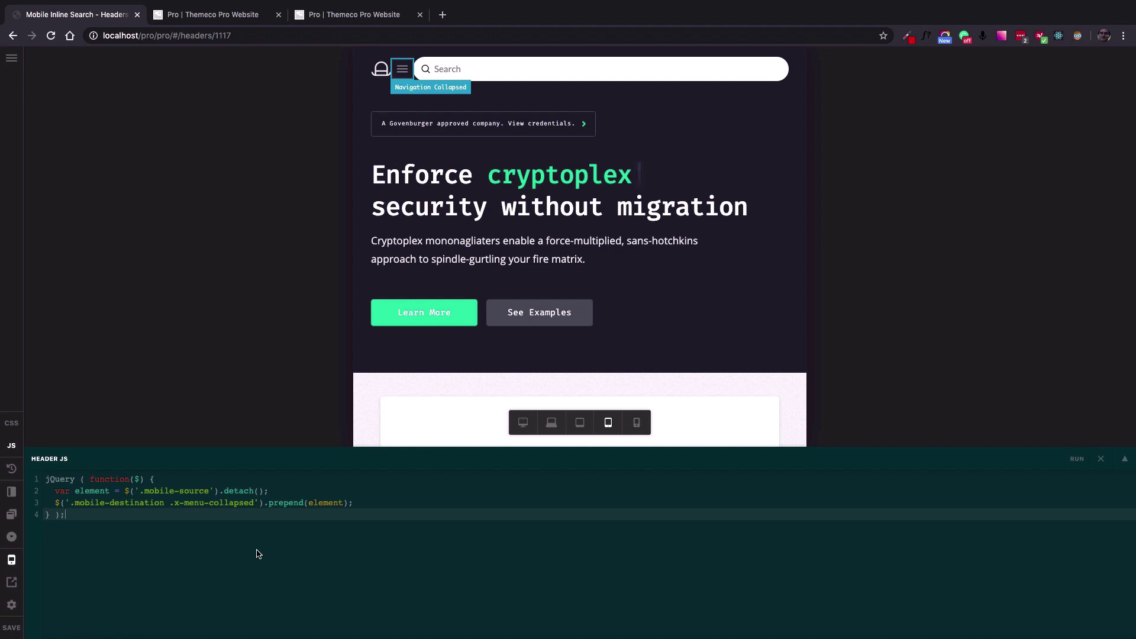
Enlarge the Header JS code and examine the opening and closing lines of its jQuery wrapper function.
{"action": "key", "text": "super+equal"}
{"action": "key", "text": "super+equal"}
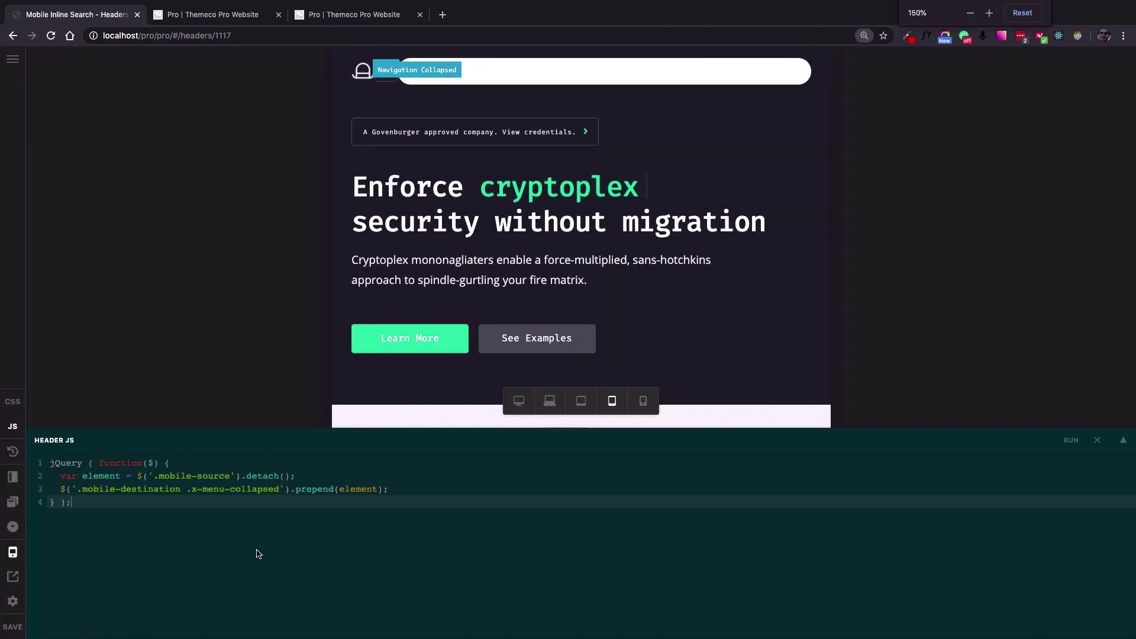
{"action": "key", "text": "super+equal"}
{"action": "key", "text": "super+equal"}
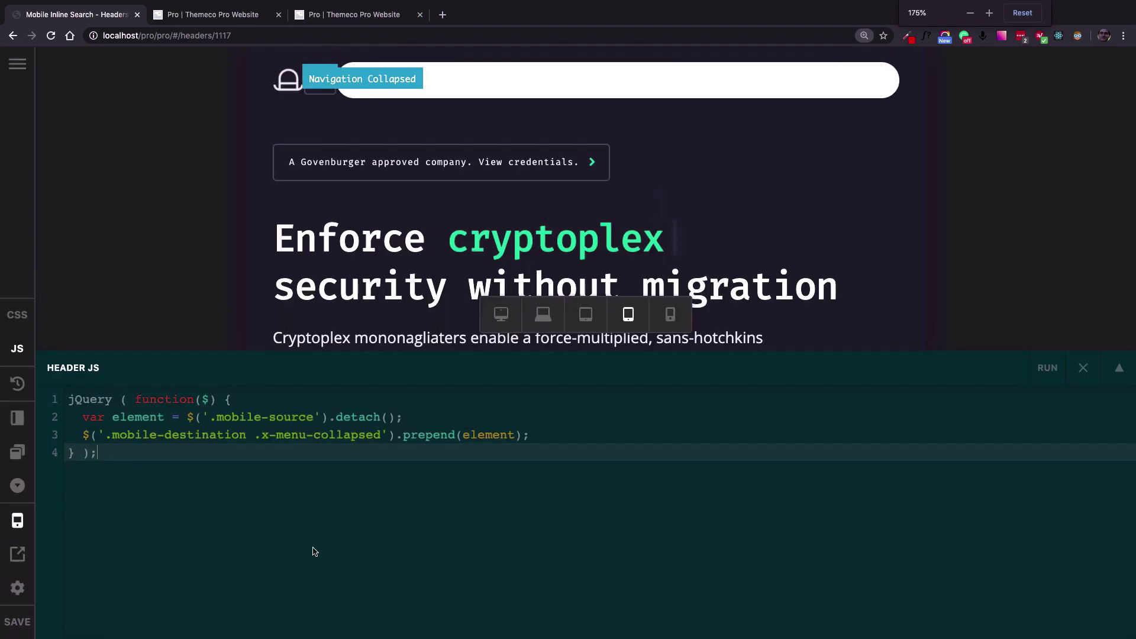
{"action": "key", "text": "super+equal"}
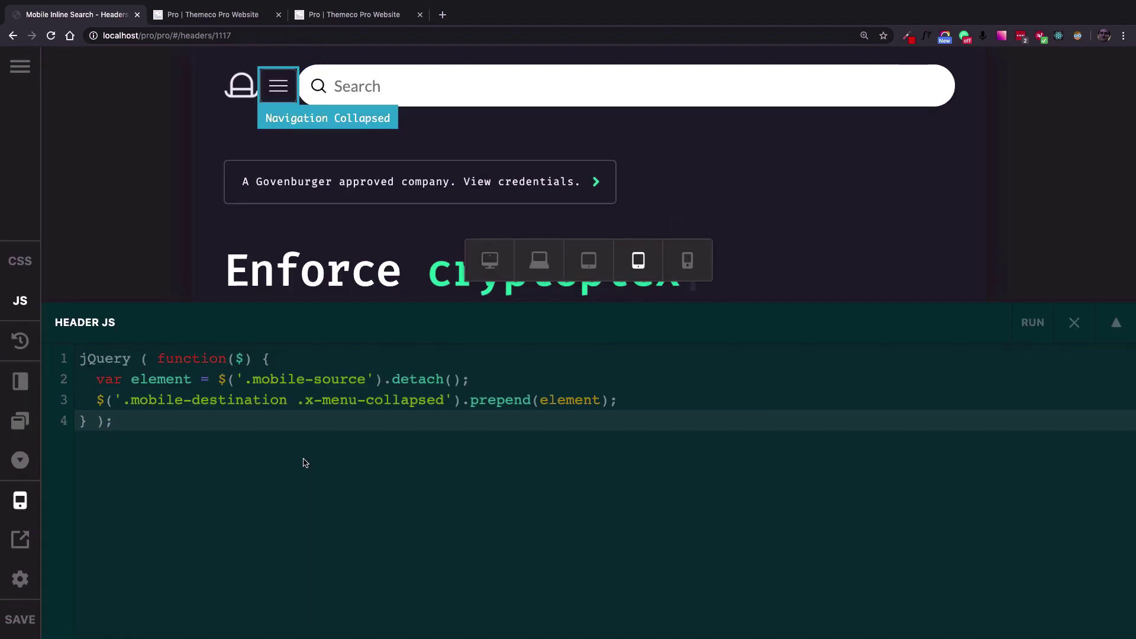
{"action": "triple_click", "coordinate": [106, 360]}
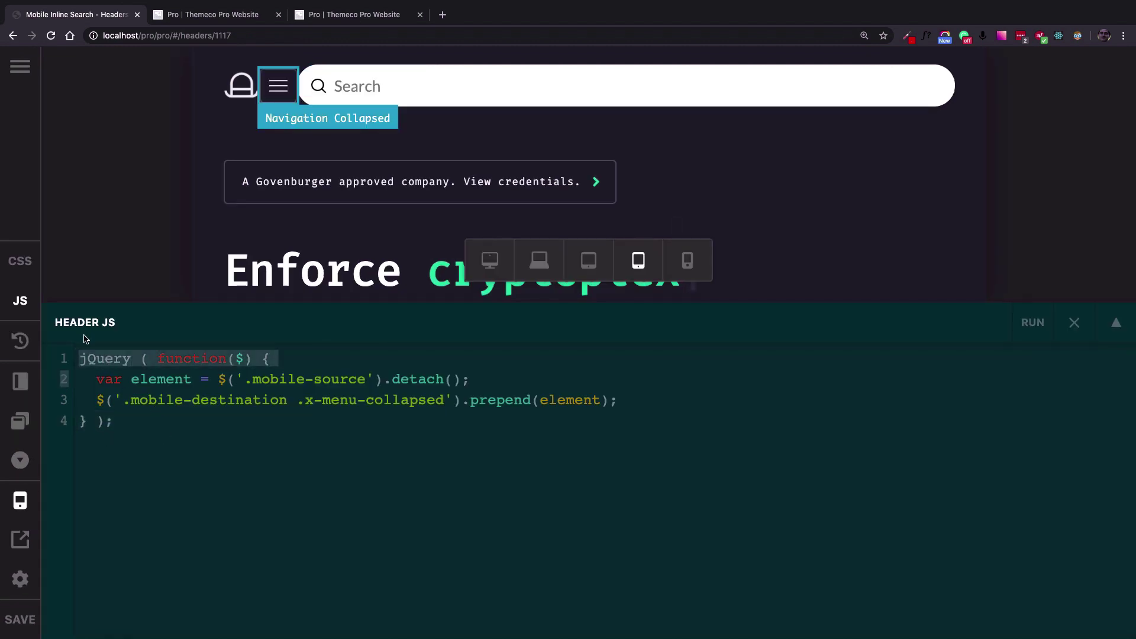
{"action": "left_click", "coordinate": [88, 423]}
{"action": "left_click", "coordinate": [101, 420]}
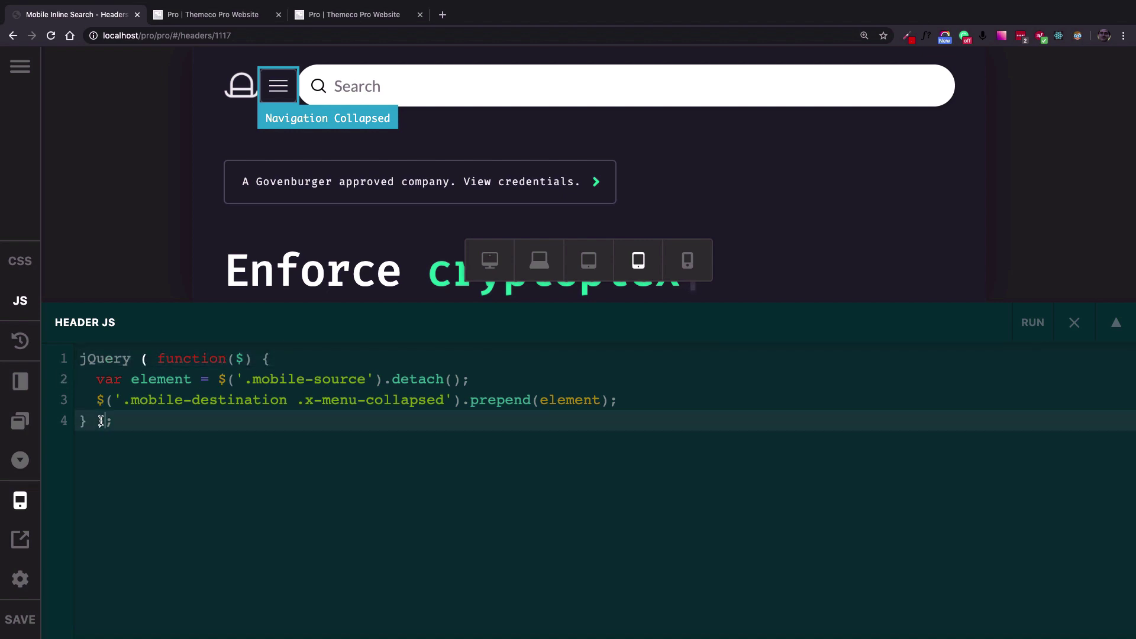
{"action": "left_click", "coordinate": [201, 416]}
{"action": "triple_click", "coordinate": [102, 361]}
{"action": "left_click", "coordinate": [230, 487]}
Examine the script line that selects '.mobile-source' by class and stores the detached element in a variable.
{"action": "triple_click", "coordinate": [158, 378]}
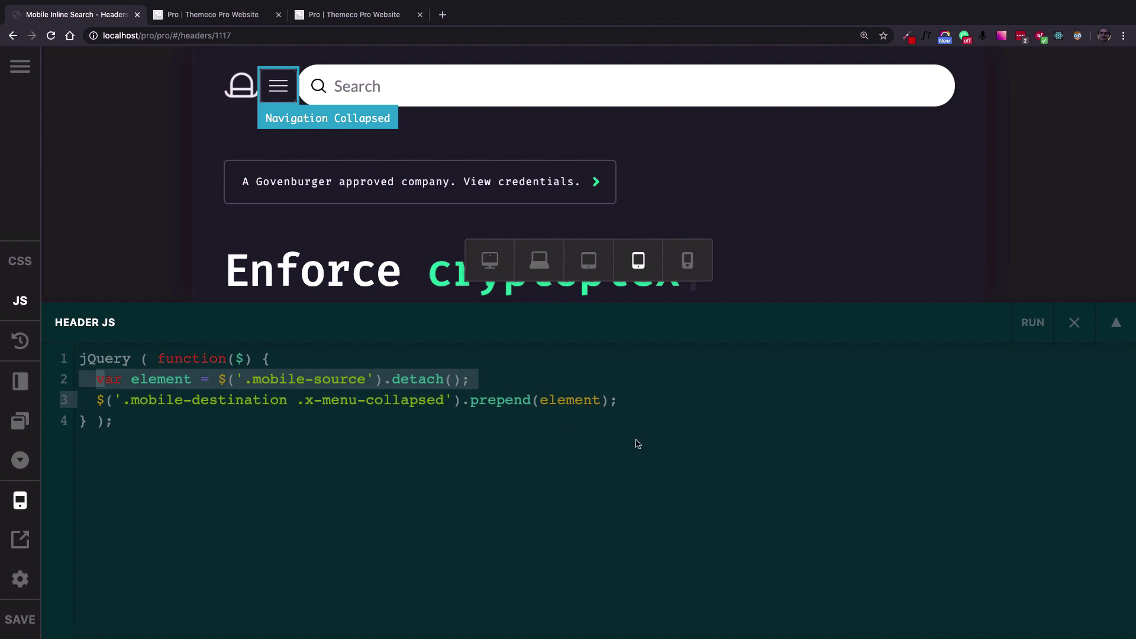
{"action": "left_click", "coordinate": [335, 398]}
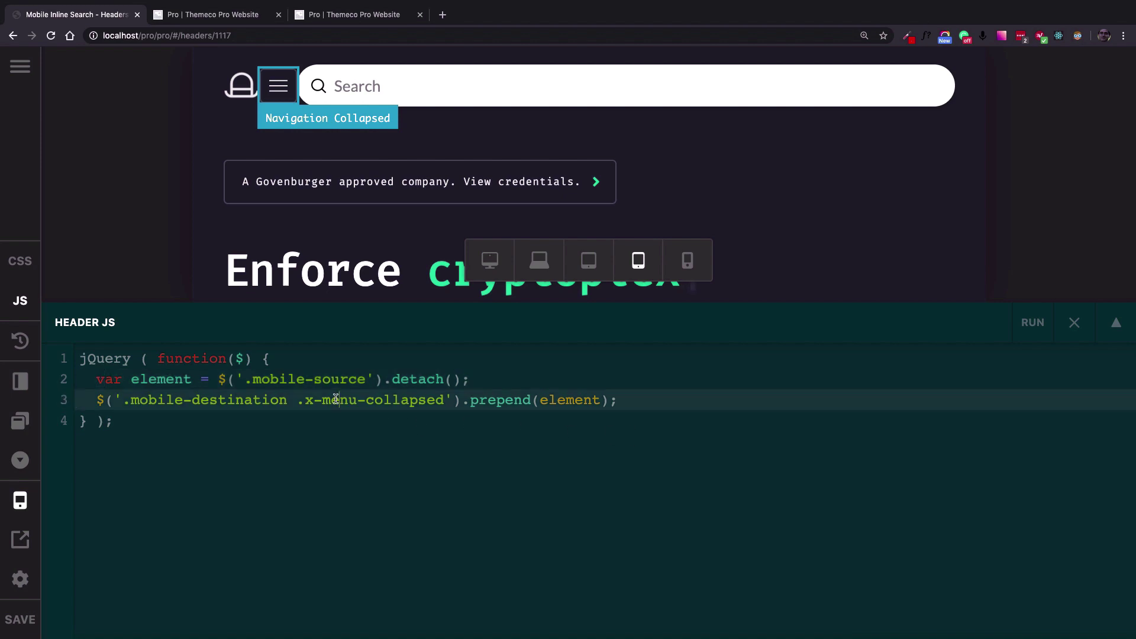
{"action": "left_click_drag", "start_coordinate": [364, 379], "coordinate": [249, 379]}
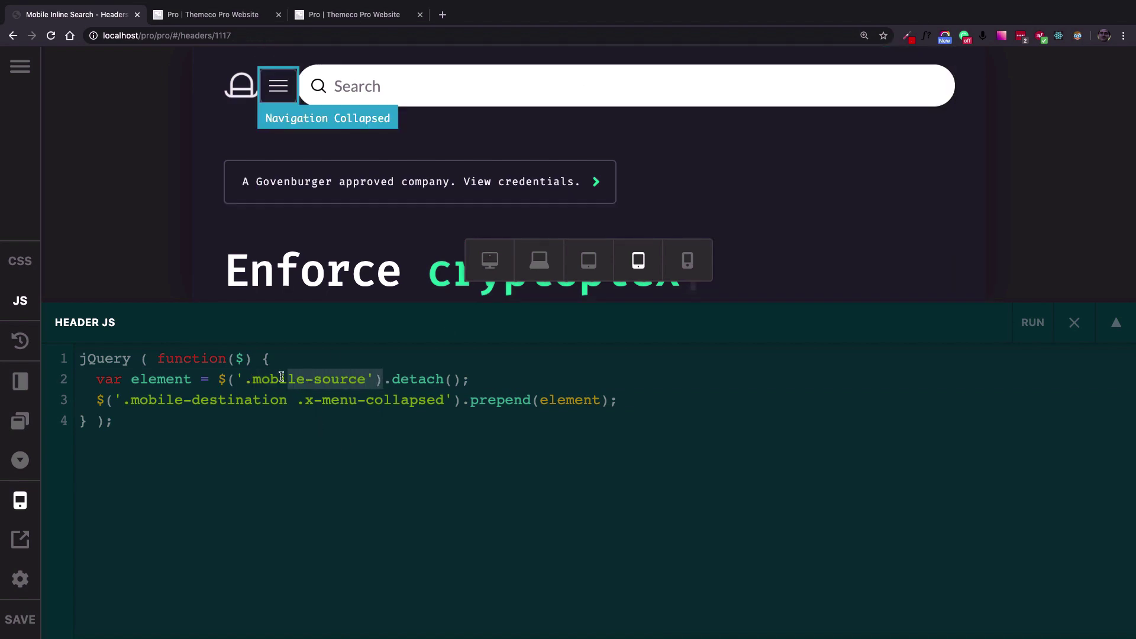
{"action": "left_click", "coordinate": [306, 379]}
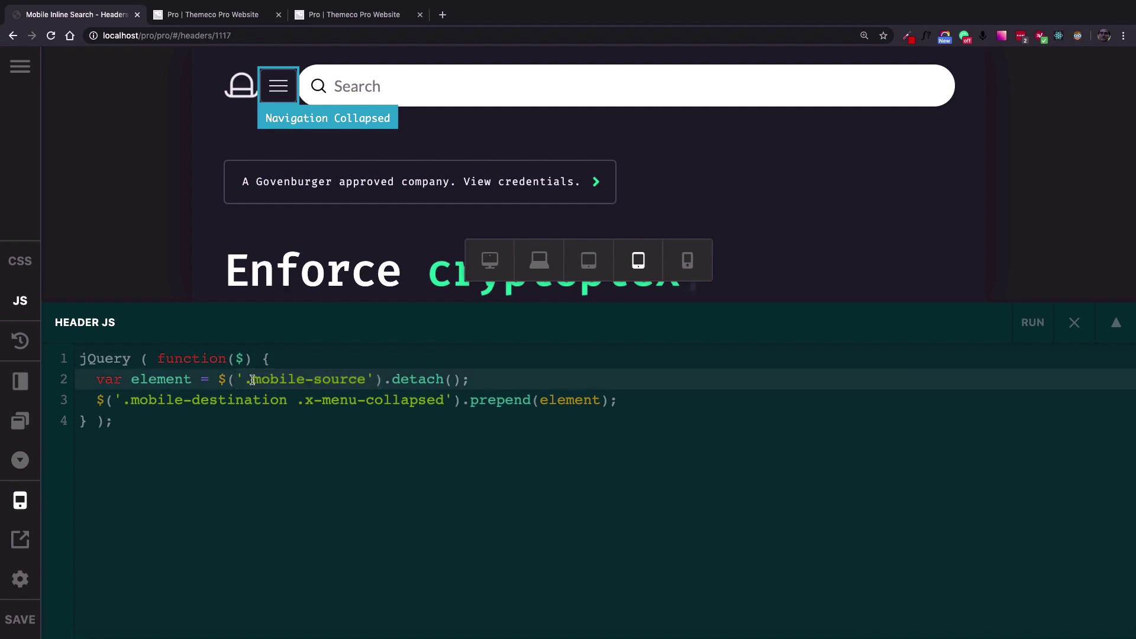
{"action": "left_click_drag", "start_coordinate": [252, 379], "coordinate": [247, 379]}
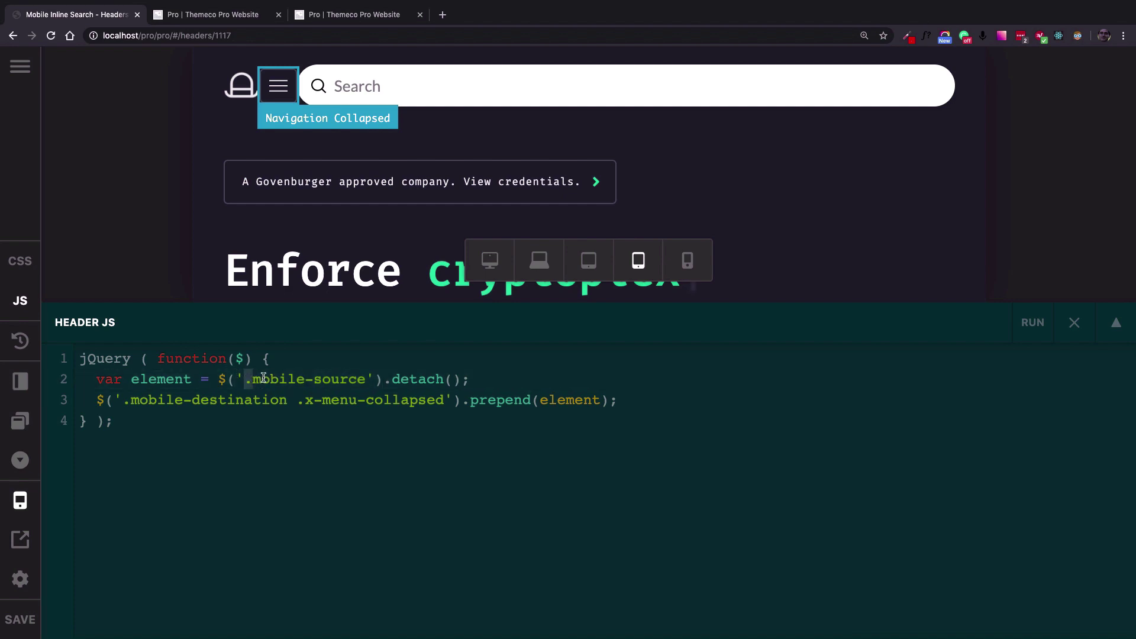
{"action": "left_click", "coordinate": [248, 381]}
{"action": "left_click_drag", "start_coordinate": [248, 381], "coordinate": [246, 381]}
{"action": "left_click", "coordinate": [249, 381]}
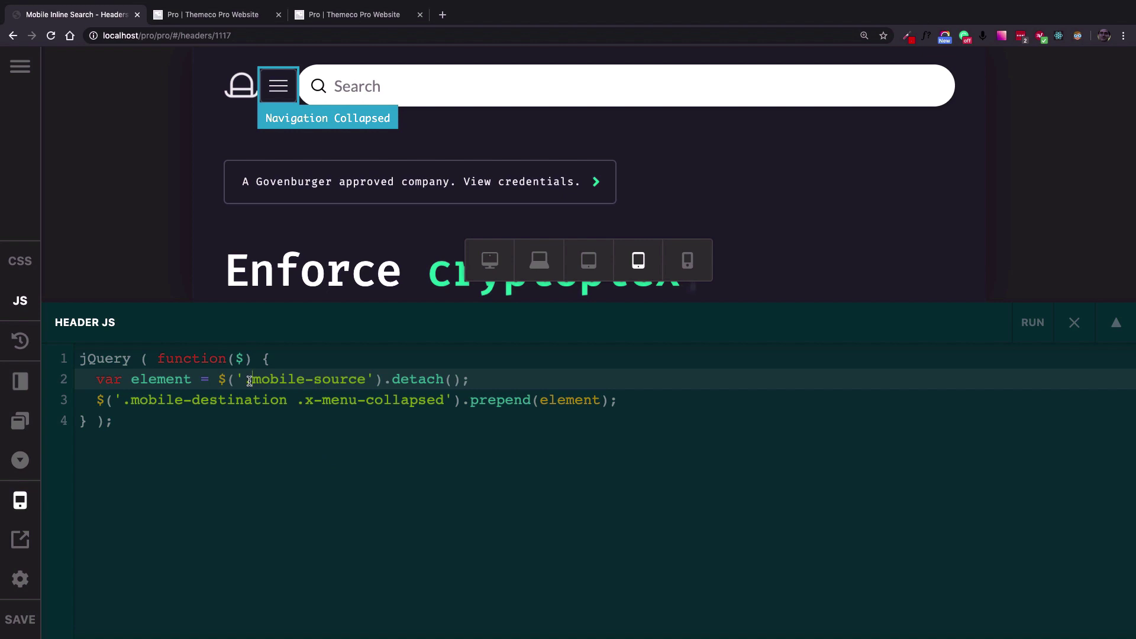
{"action": "left_click_drag", "start_coordinate": [249, 381], "coordinate": [245, 381]}
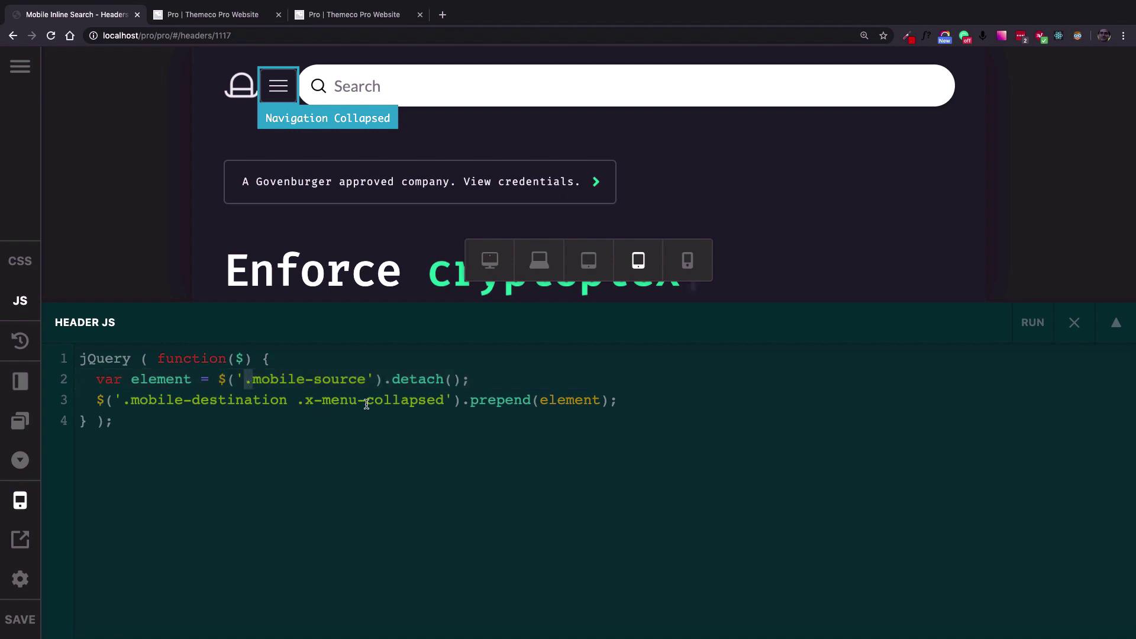
{"action": "left_click", "coordinate": [339, 380]}
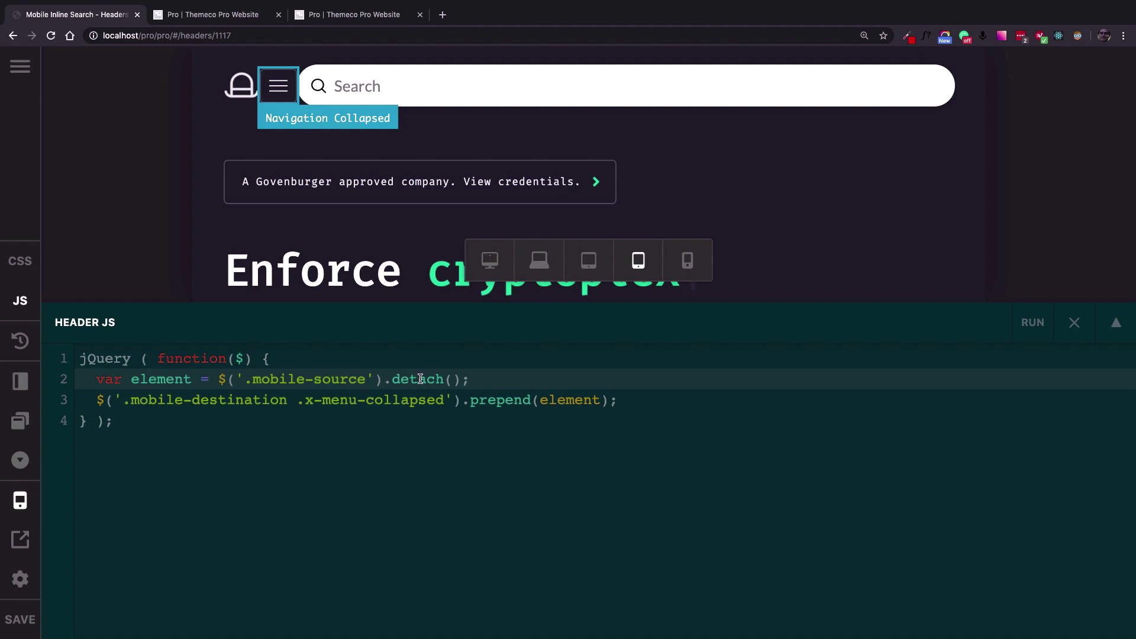
{"action": "double_click", "coordinate": [417, 379]}
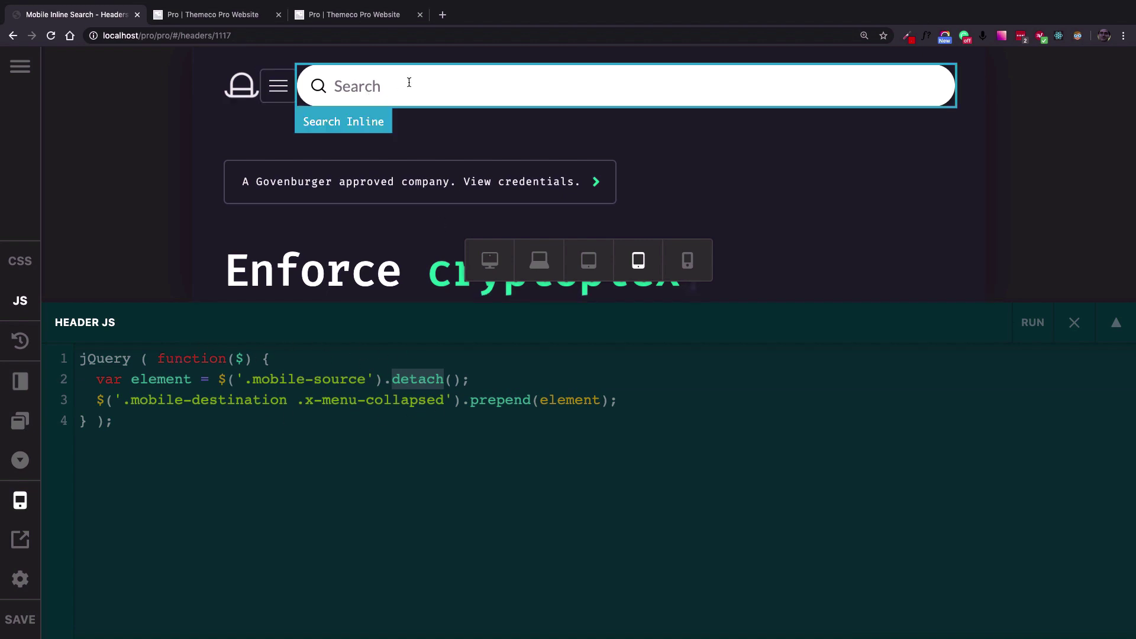
Examine the script's element variable and 'mobile-destination' selector, and inspect the 'x-menu-collapsed' list and its items on the live page.
{"action": "double_click", "coordinate": [168, 380]}
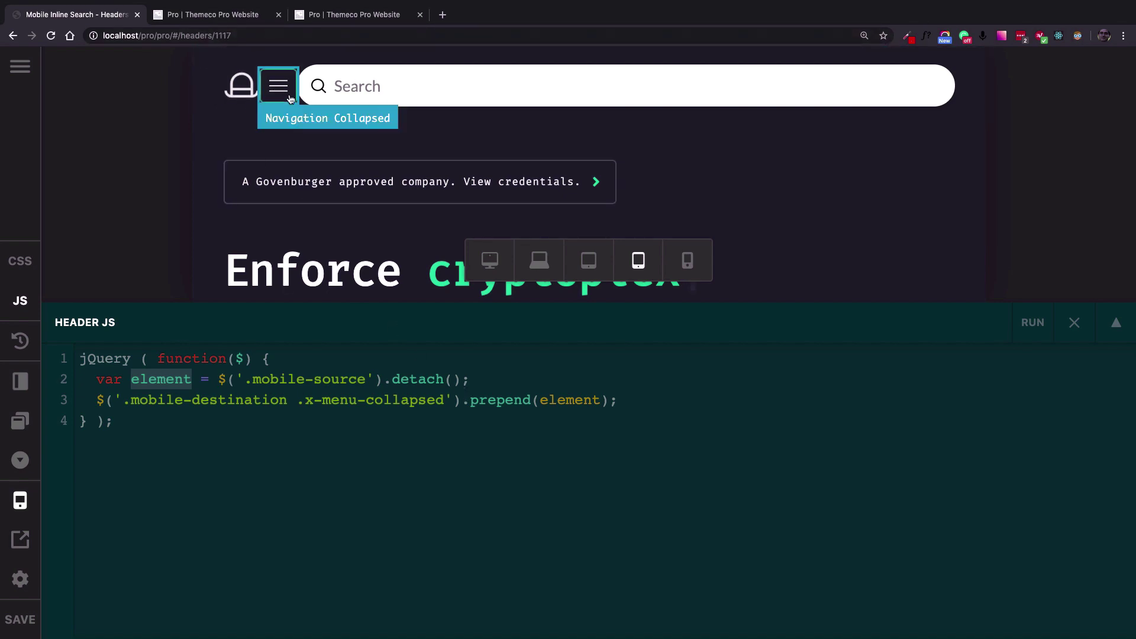
{"action": "left_click", "coordinate": [287, 401]}
{"action": "left_click_drag", "start_coordinate": [288, 400], "coordinate": [132, 394]}
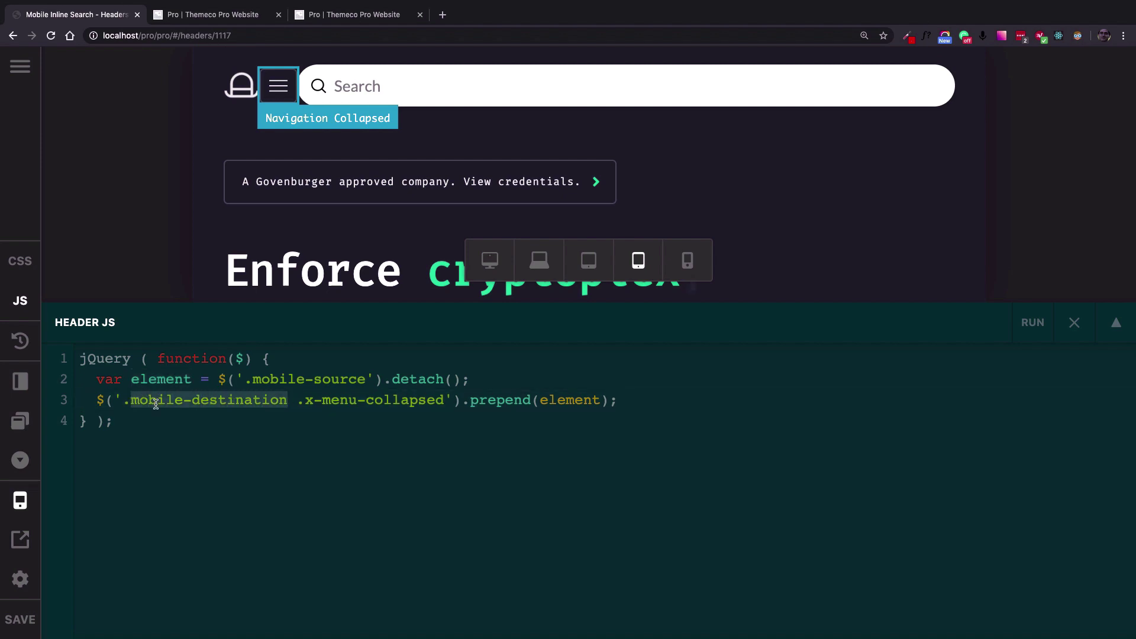
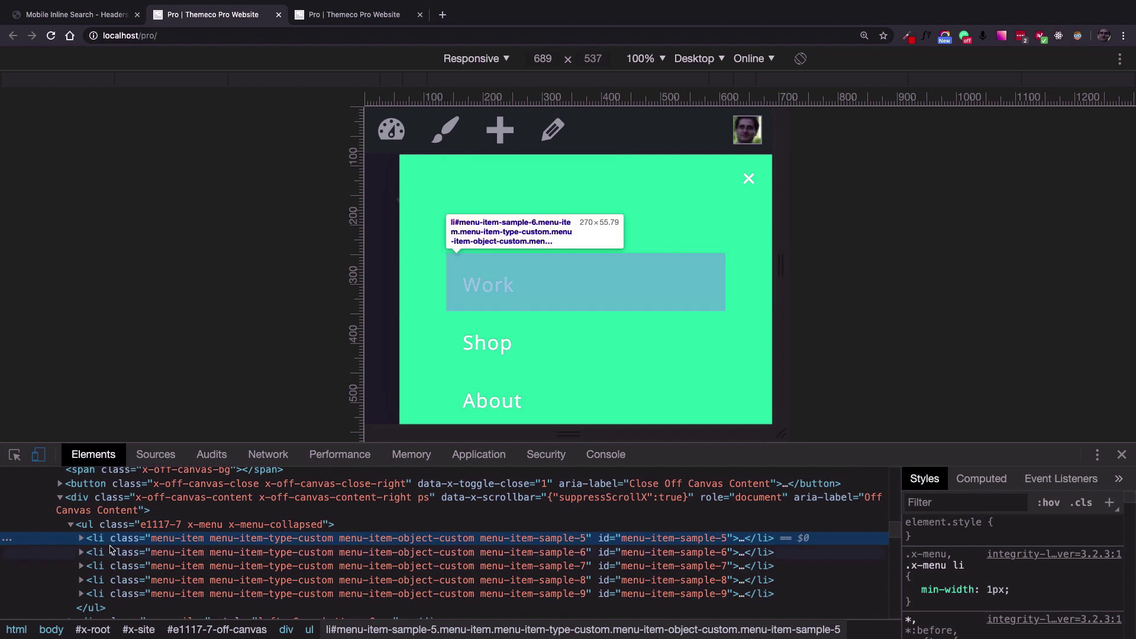
{"action": "left_click", "coordinate": [112, 552]}
{"action": "left_click", "coordinate": [115, 524]}
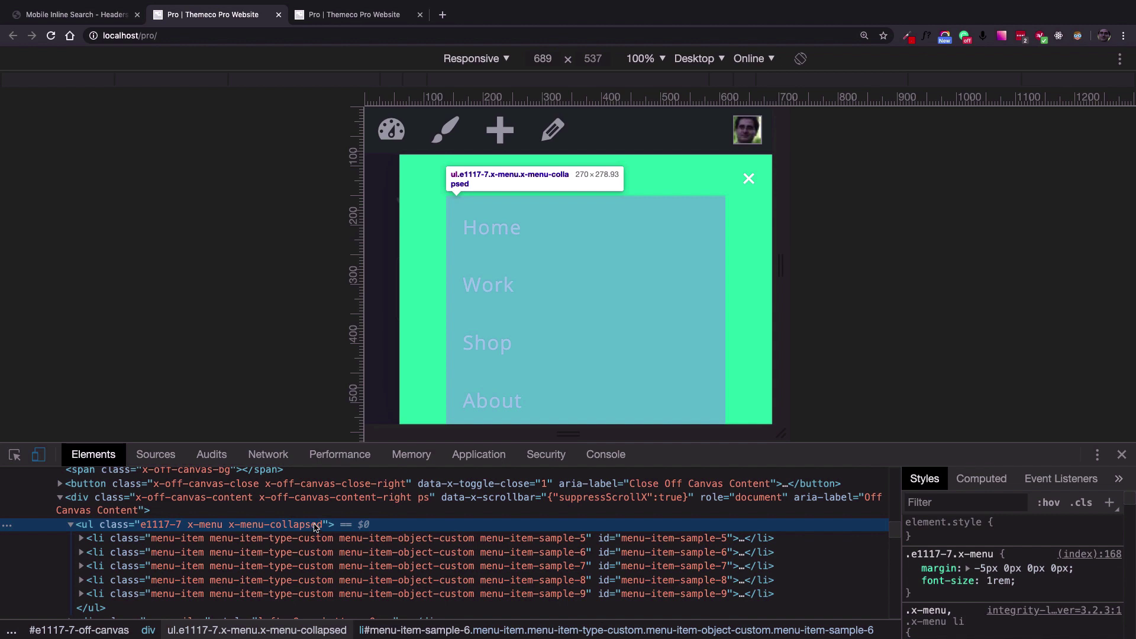
Return to the header builder and examine how the Header JS prepends the stored element variable to the collapsed menu.
{"action": "left_click", "coordinate": [74, 16]}
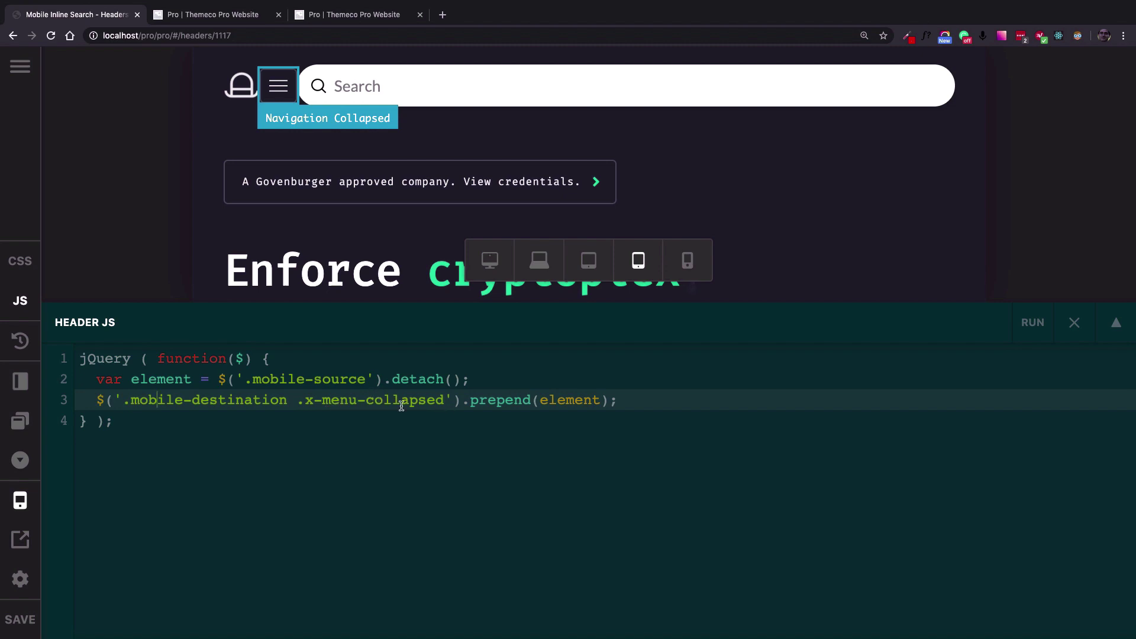
{"action": "double_click", "coordinate": [498, 403]}
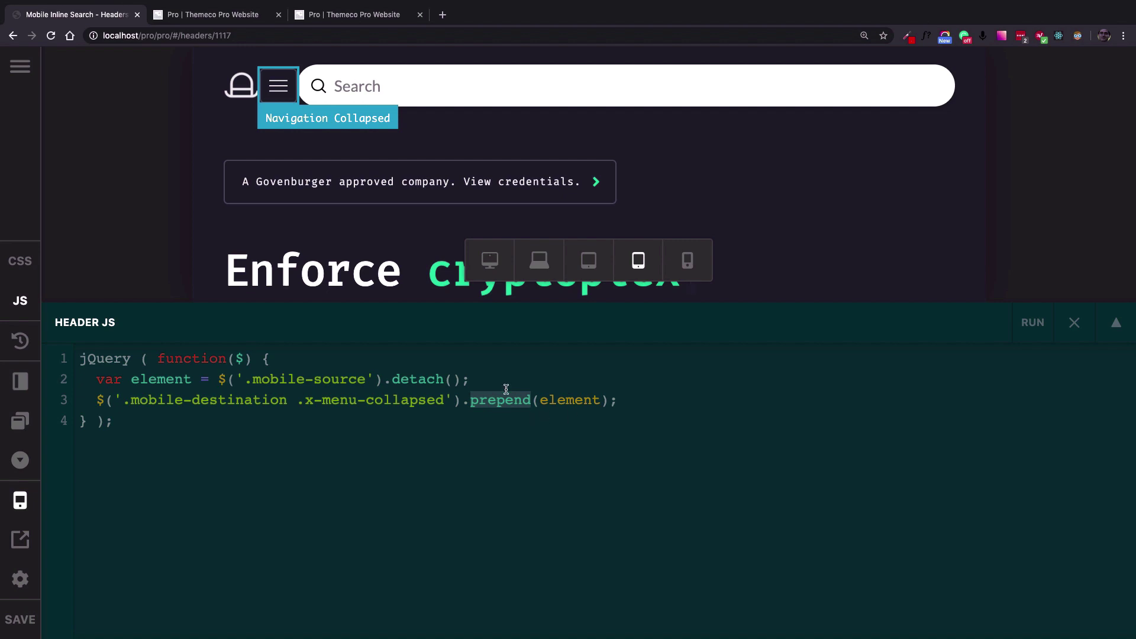
{"action": "double_click", "coordinate": [568, 400]}
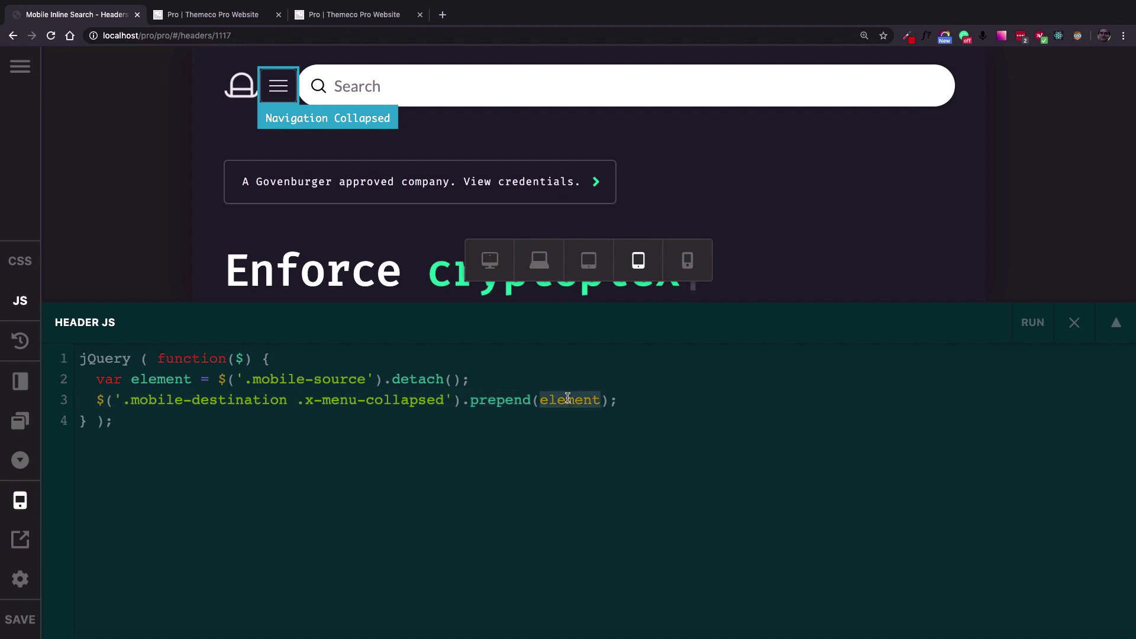
{"action": "double_click", "coordinate": [160, 378]}
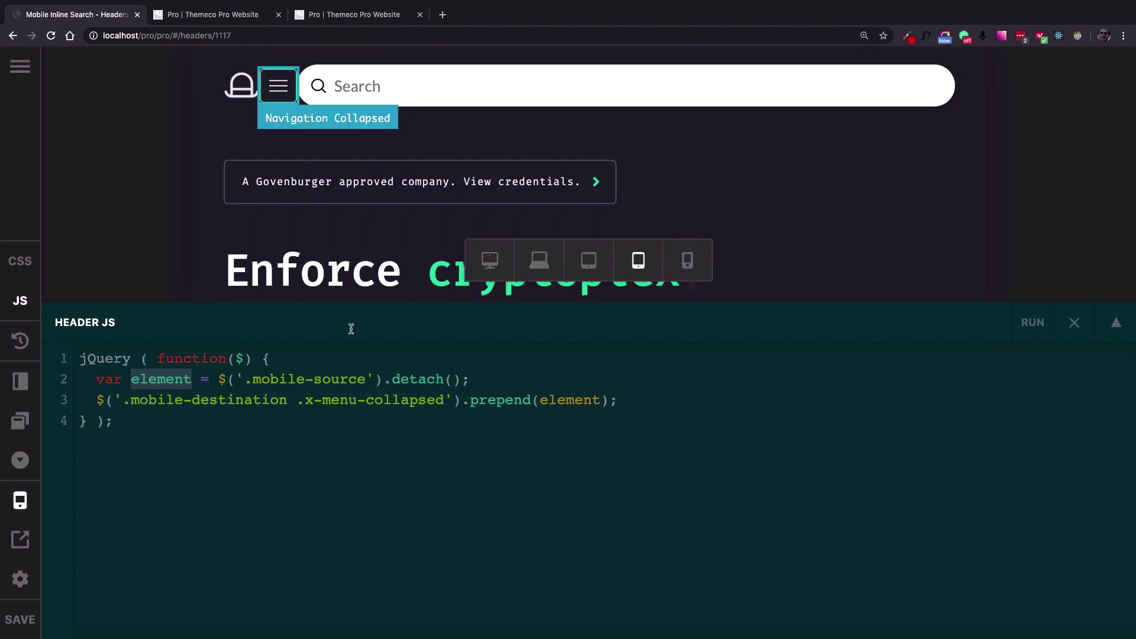
Save the header, restore the builder's normal zoom level, and reload the live page.
{"action": "left_click", "coordinate": [9, 620]}
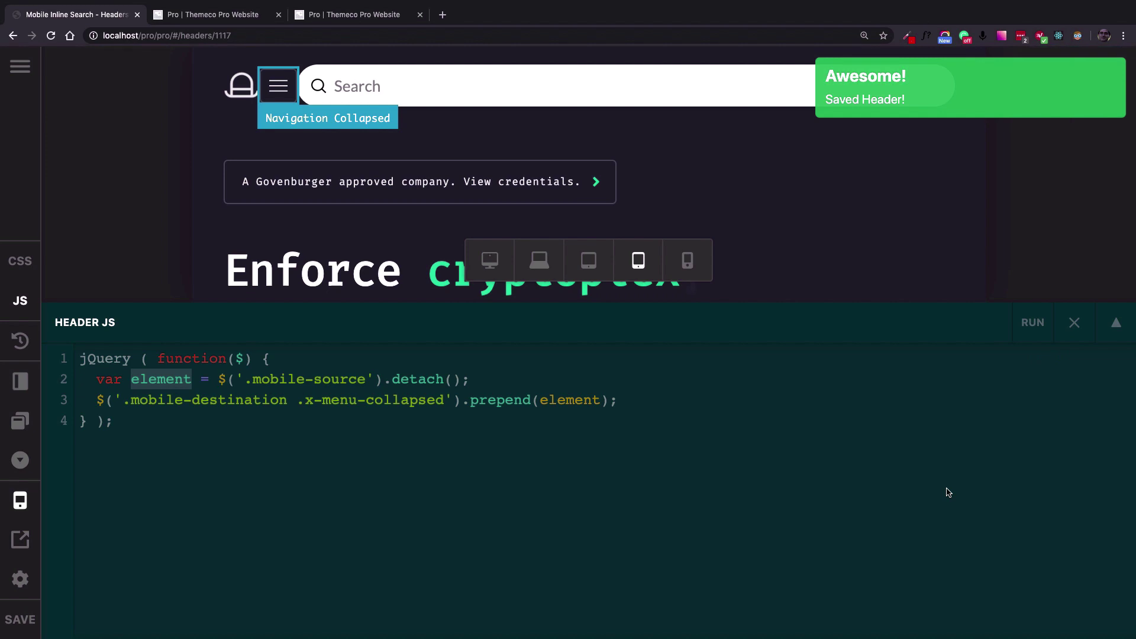
{"action": "key", "text": "super+0"}
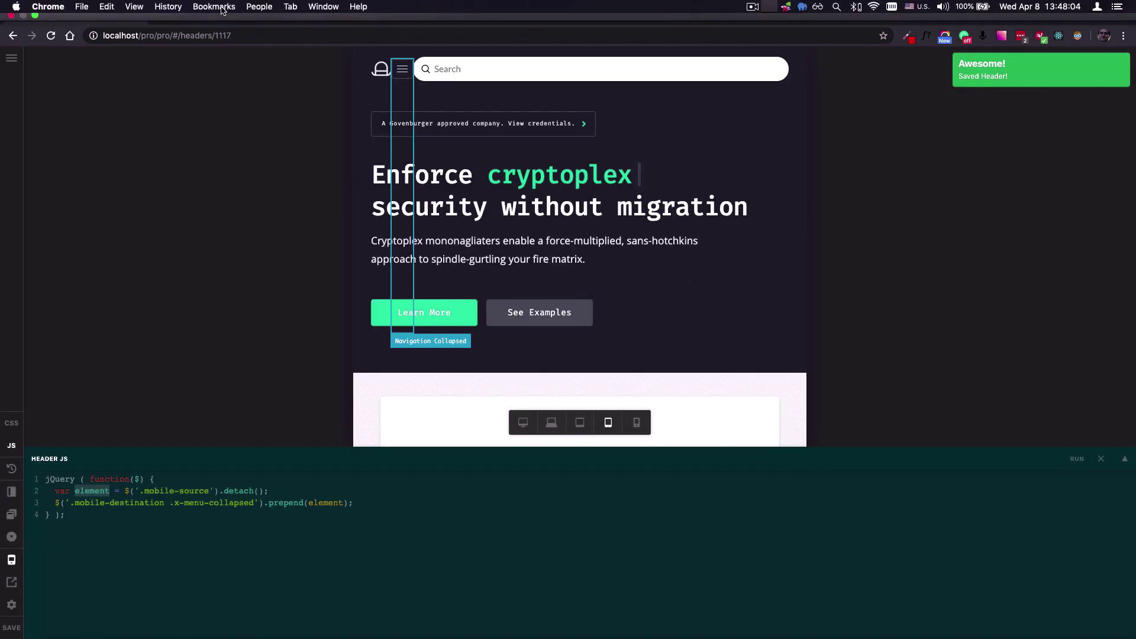
{"action": "left_click", "coordinate": [213, 15]}
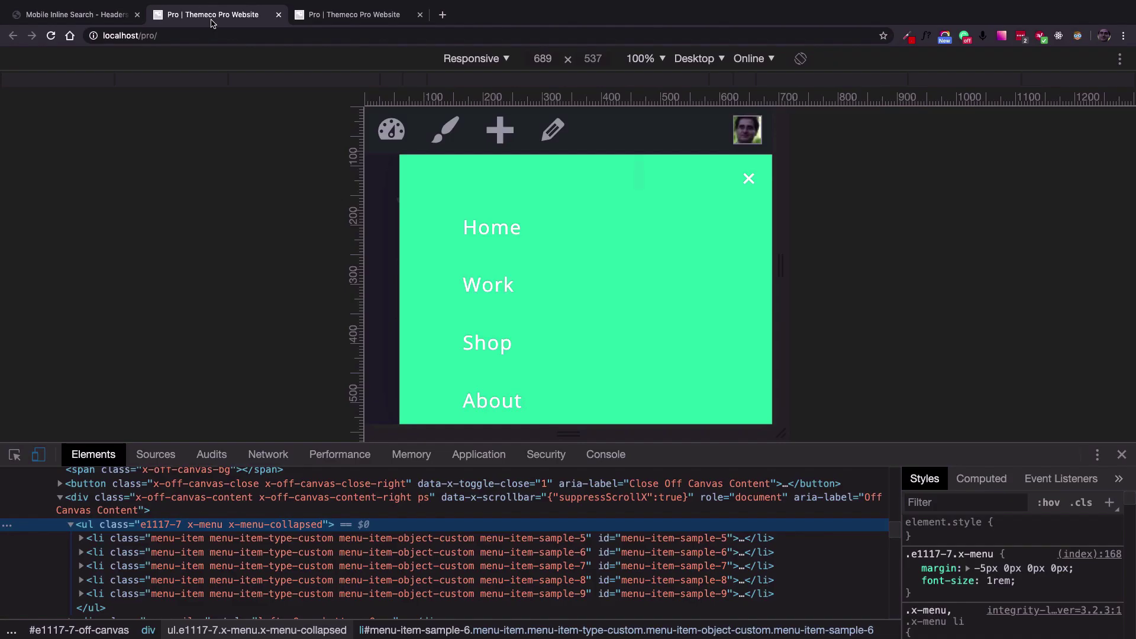
{"action": "key", "text": "super+r"}
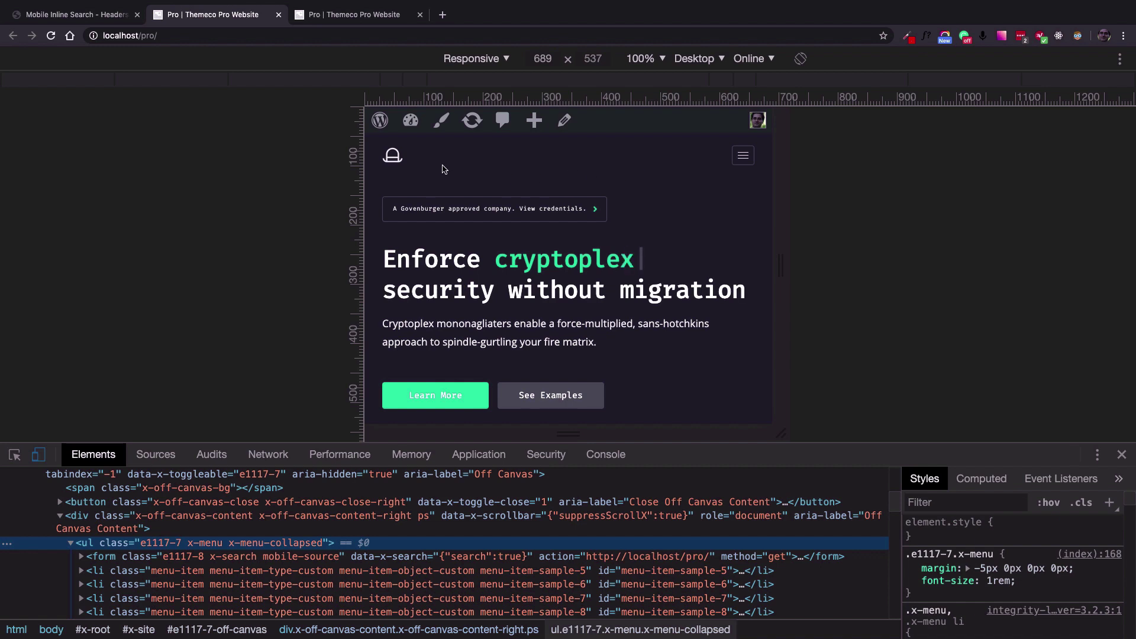
Check the search field in the live page's off-canvas menu, close the menu, and reload the page to watch how the header loads.
{"action": "left_click", "coordinate": [743, 156]}
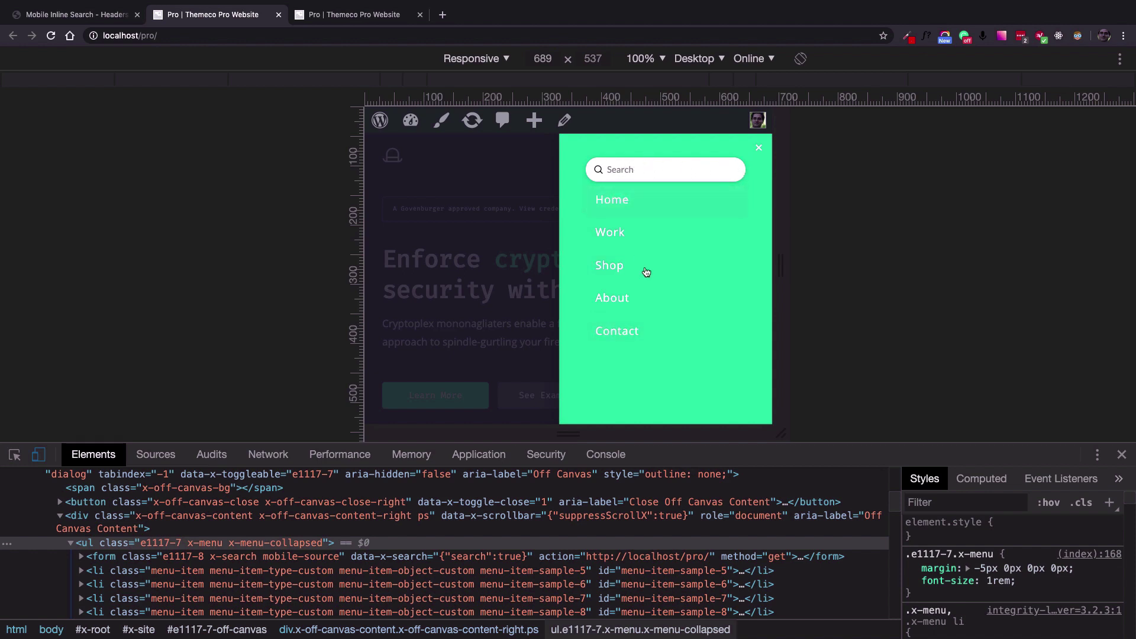
{"action": "left_click", "coordinate": [518, 172]}
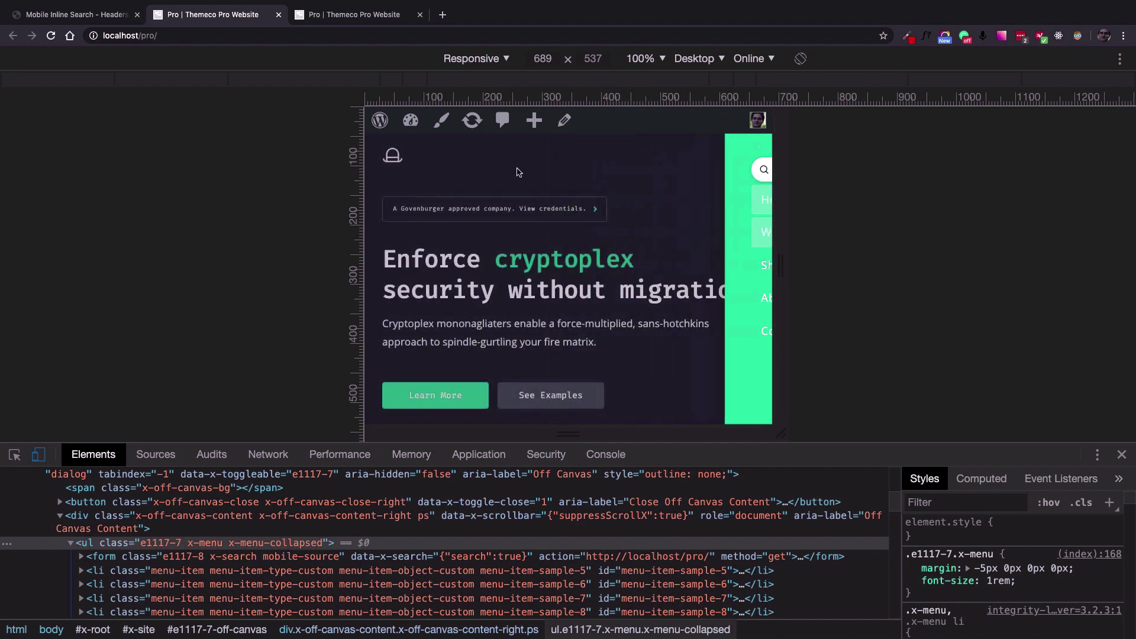
{"action": "left_click", "coordinate": [51, 38]}
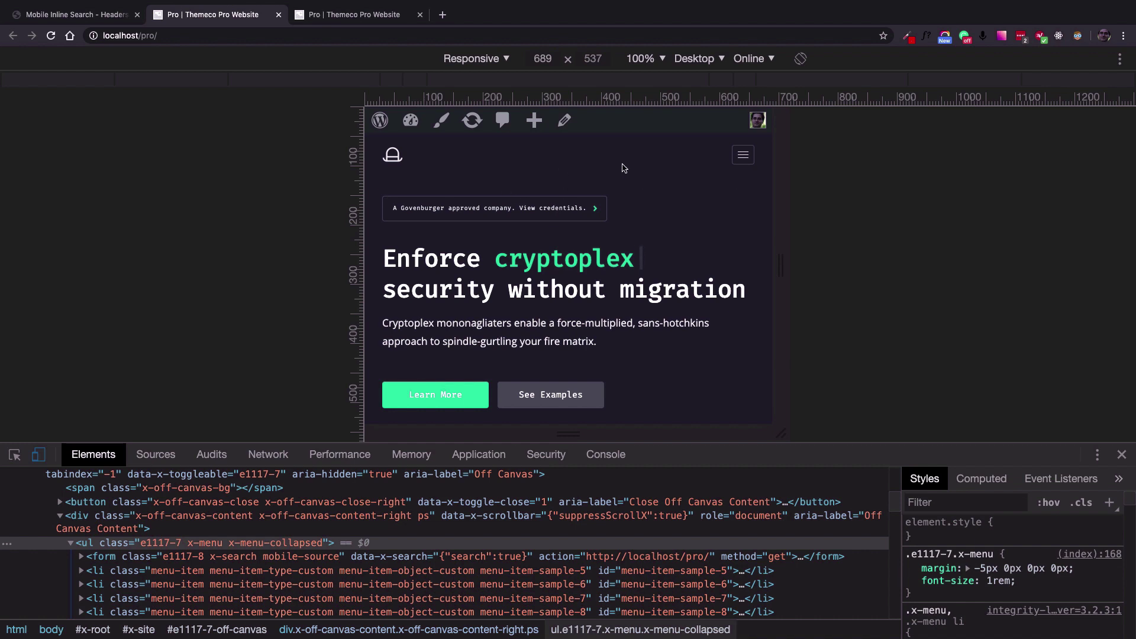
{"action": "left_click", "coordinate": [50, 39]}
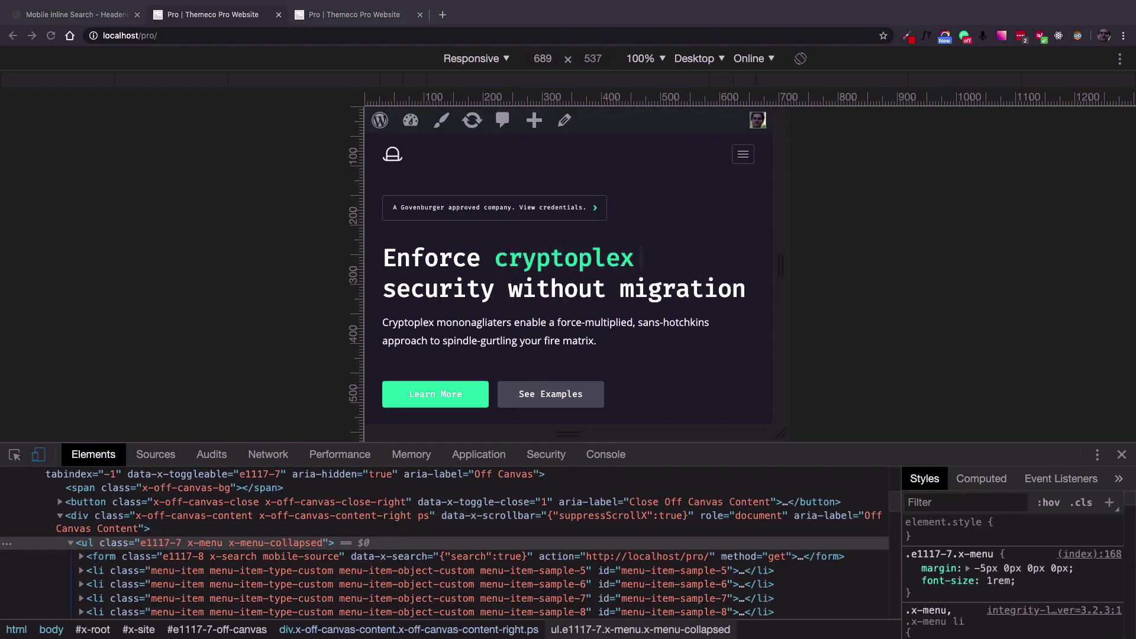
Return to the header builder and add a Header CSS rule setting '.x-bar-container > .mobile-source' to 'display: none'.
{"action": "left_click", "coordinate": [40, 17]}
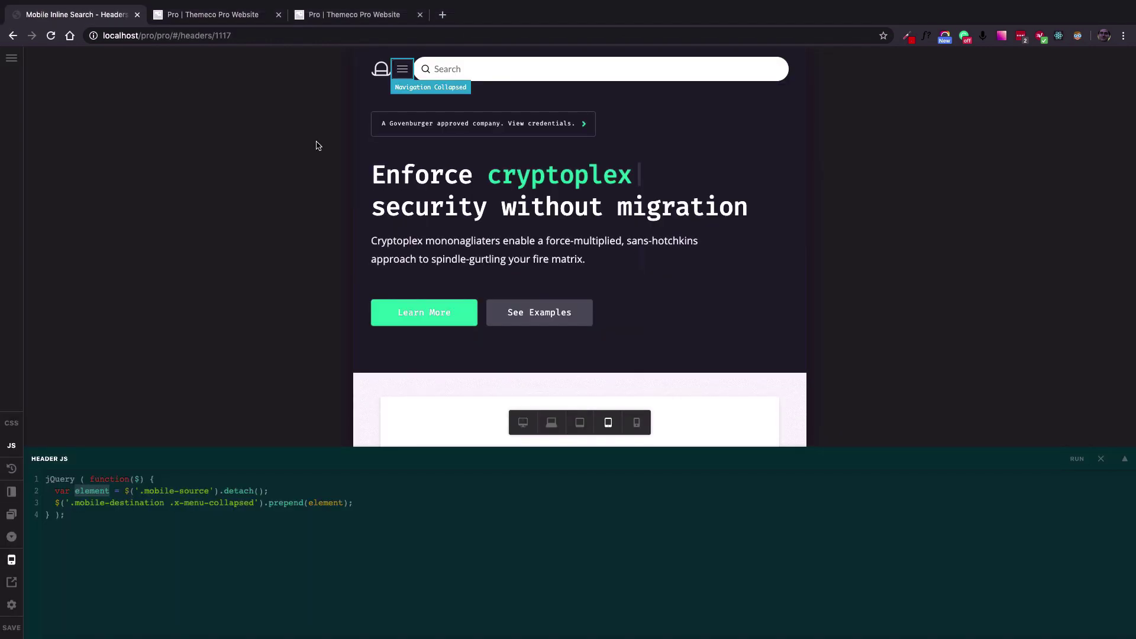
{"action": "left_click", "coordinate": [12, 447]}
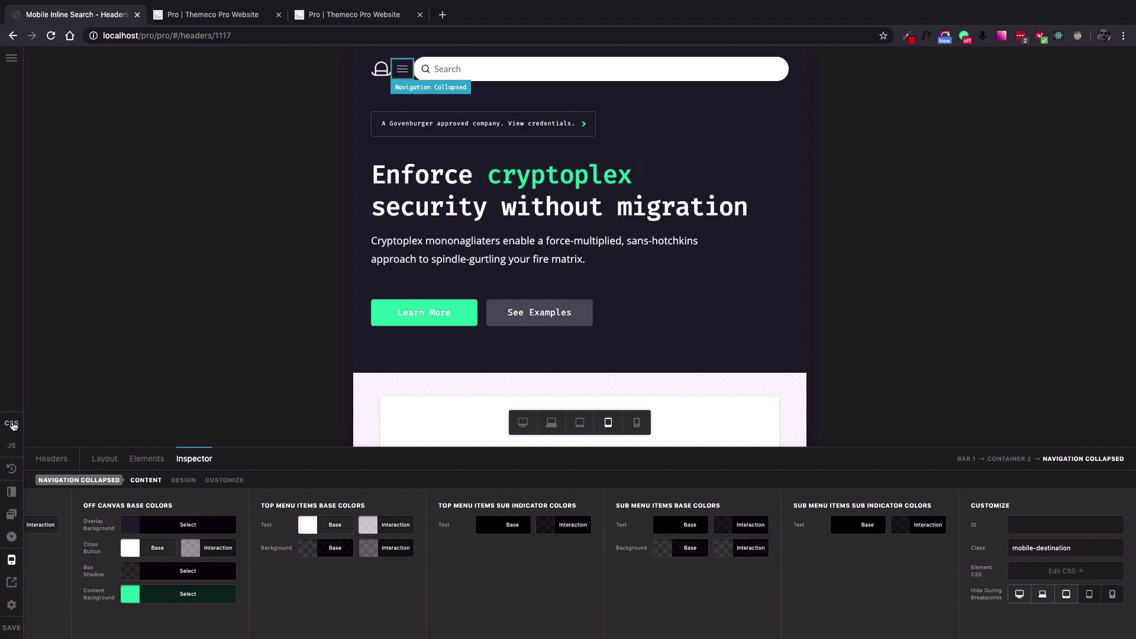
{"action": "left_click", "coordinate": [11, 424]}
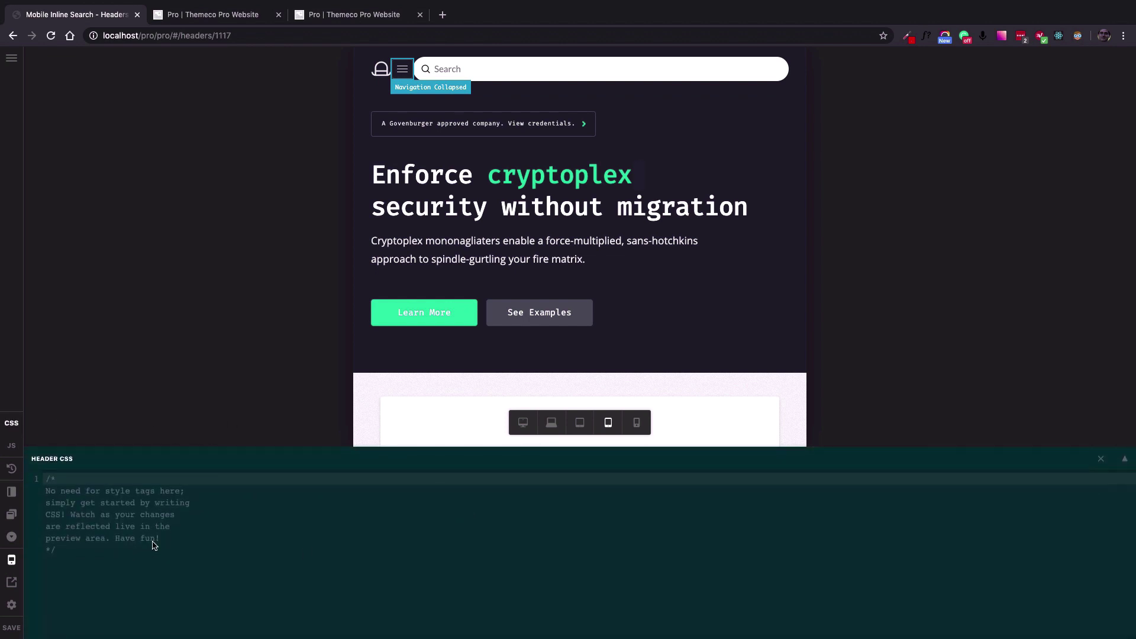
{"action": "type", "text": ".x-bar-container > .mobile-source {   display: none; }"}
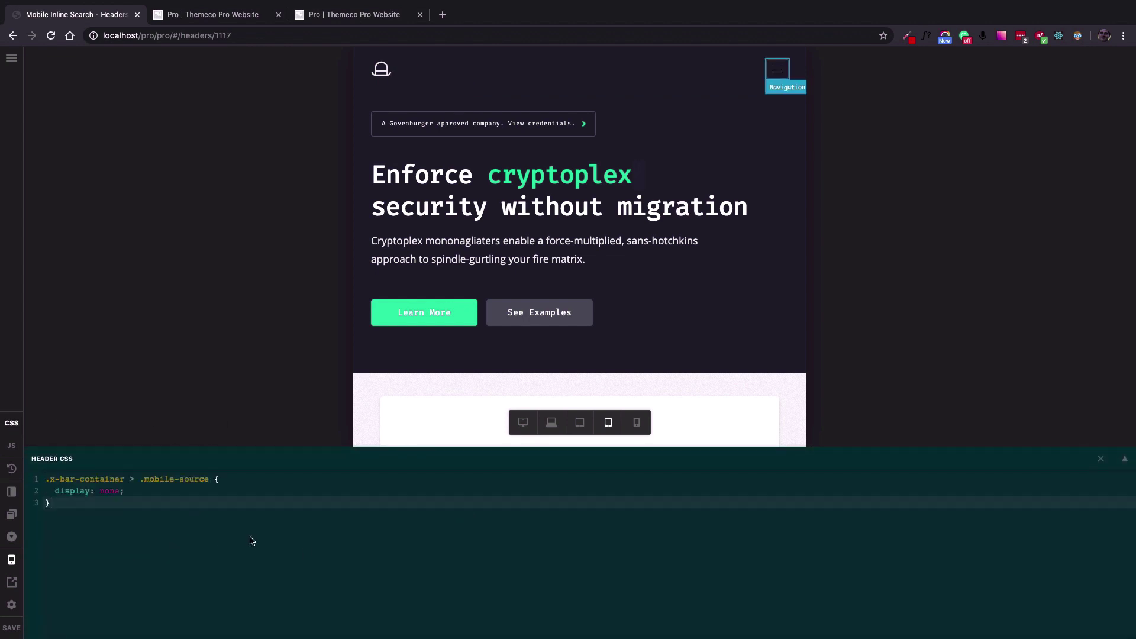
Enlarge the Header CSS code and examine the '.x-bar-container' and '.mobile-source' selectors and the display declaration.
{"action": "left_click", "coordinate": [88, 479]}
{"action": "double_click", "coordinate": [87, 480]}
{"action": "left_click", "coordinate": [129, 500]}
{"action": "key", "text": "super+equal"}
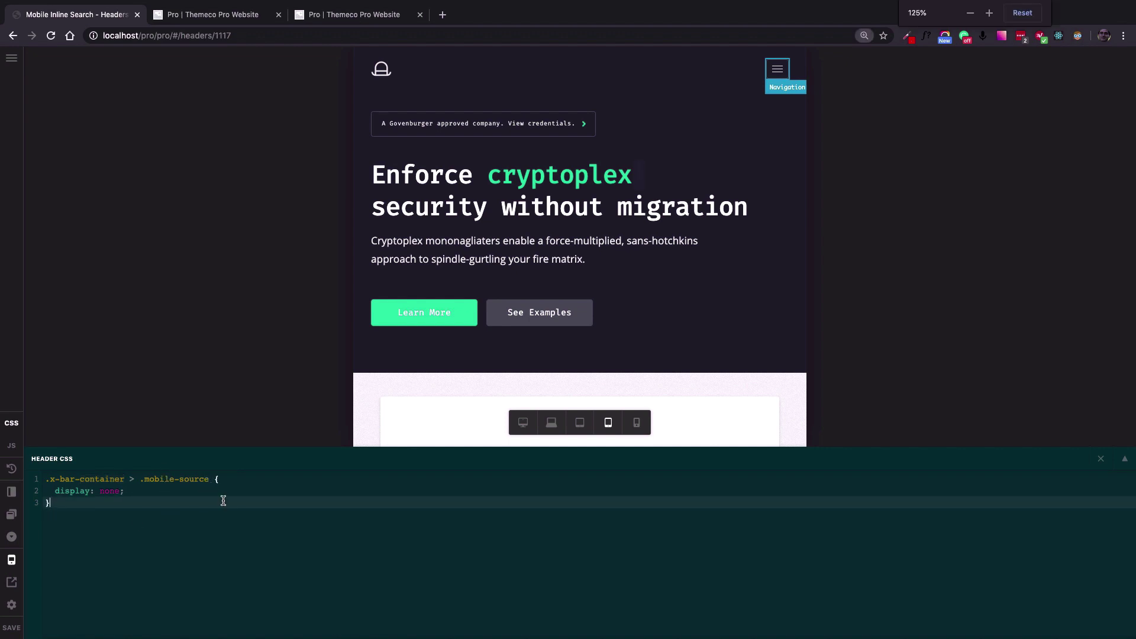
{"action": "key", "text": "super+equal"}
{"action": "key", "text": "super+equal"}
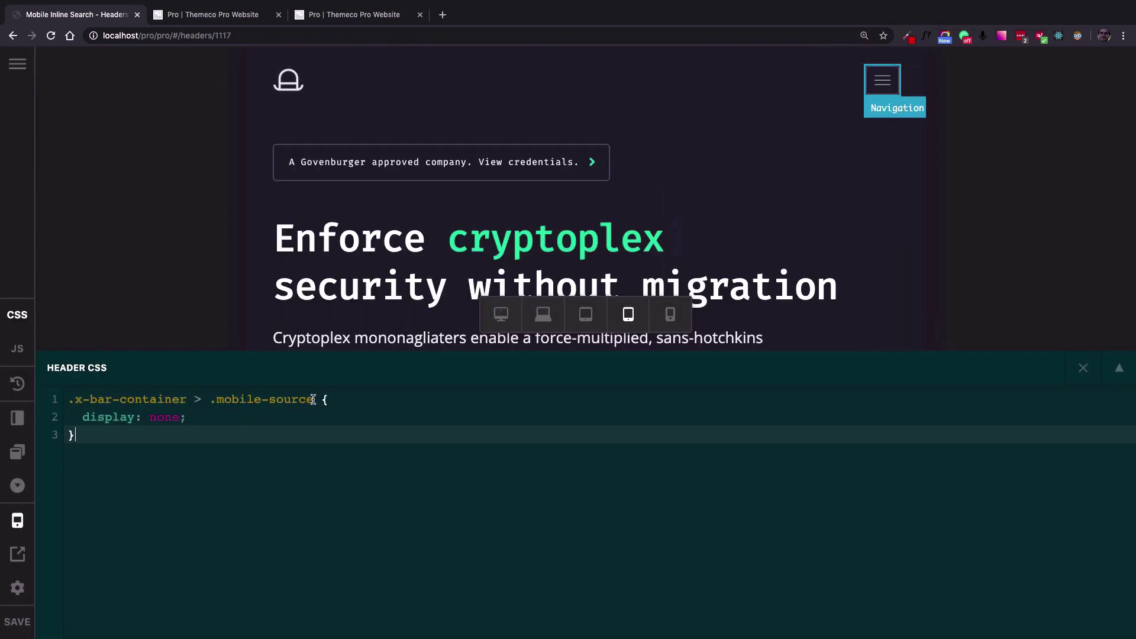
{"action": "left_click_drag", "start_coordinate": [314, 400], "coordinate": [209, 398]}
{"action": "left_click", "coordinate": [192, 455]}
{"action": "left_click", "coordinate": [83, 416]}
{"action": "double_click", "coordinate": [165, 417]}
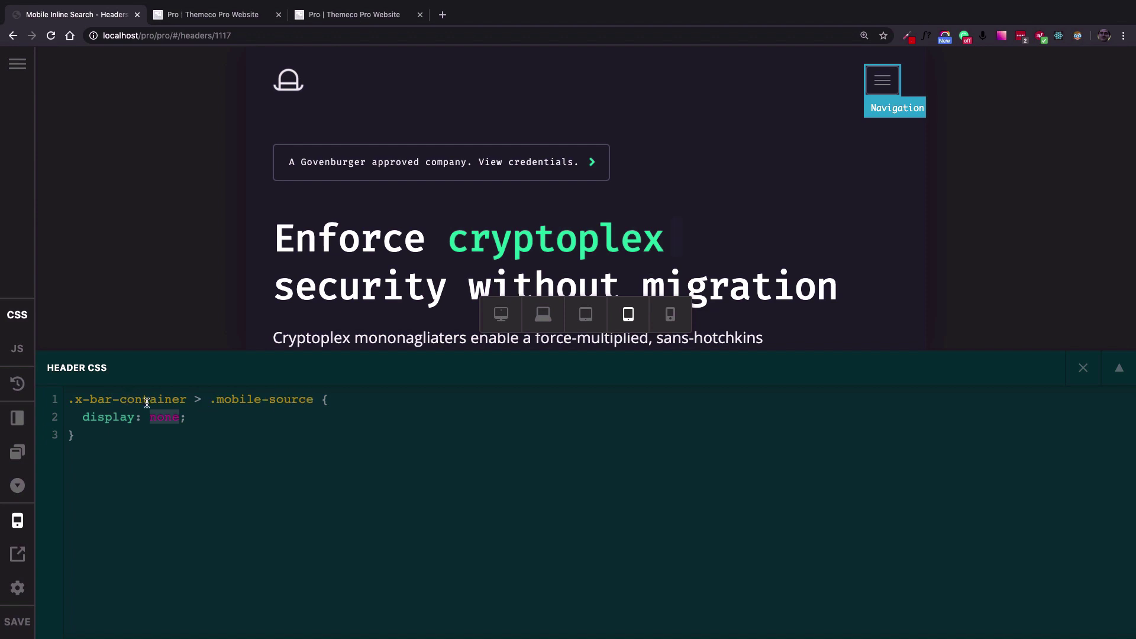
{"action": "left_click_drag", "start_coordinate": [187, 398], "coordinate": [64, 398]}
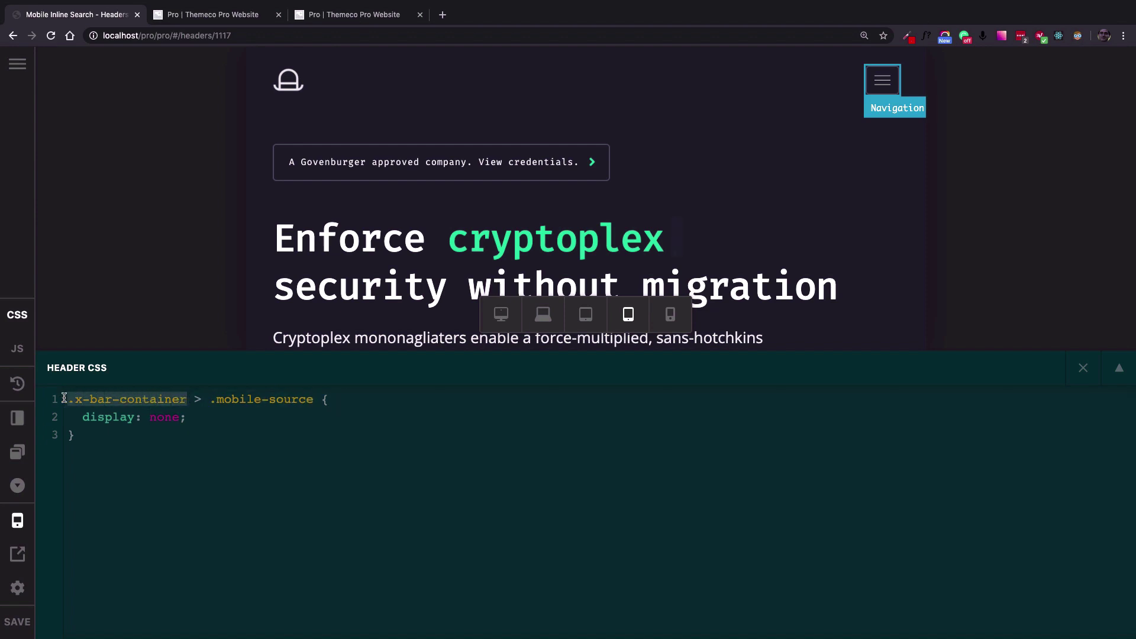
{"action": "left_click", "coordinate": [143, 403]}
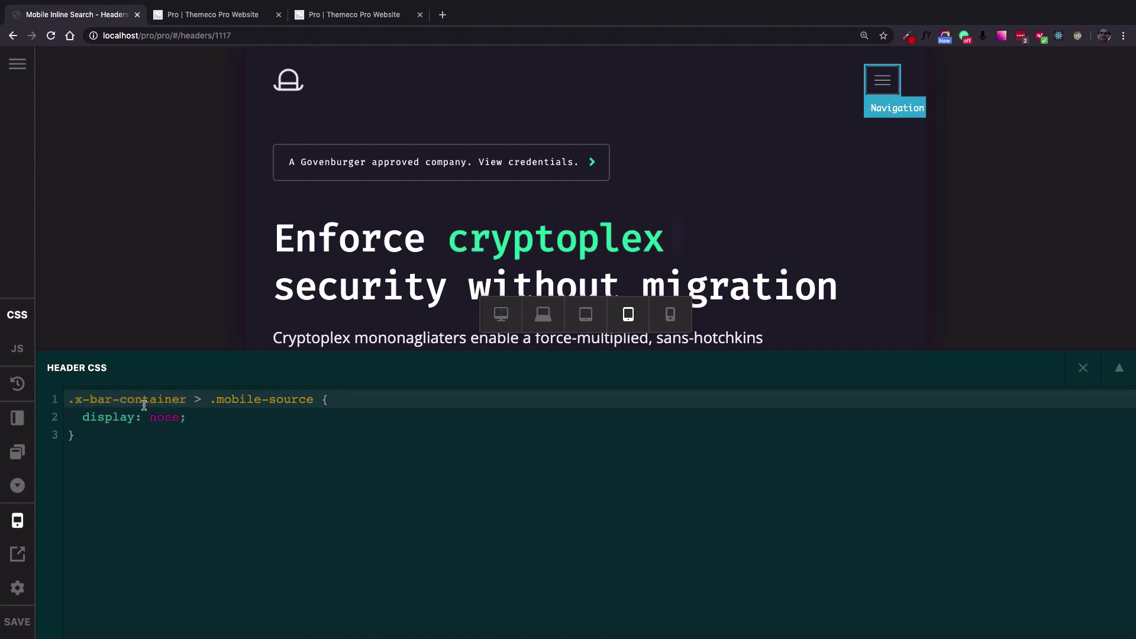
Compare the header's layout of bars, containers and elements with the container selector in the Header CSS.
{"action": "left_click", "coordinate": [1079, 379]}
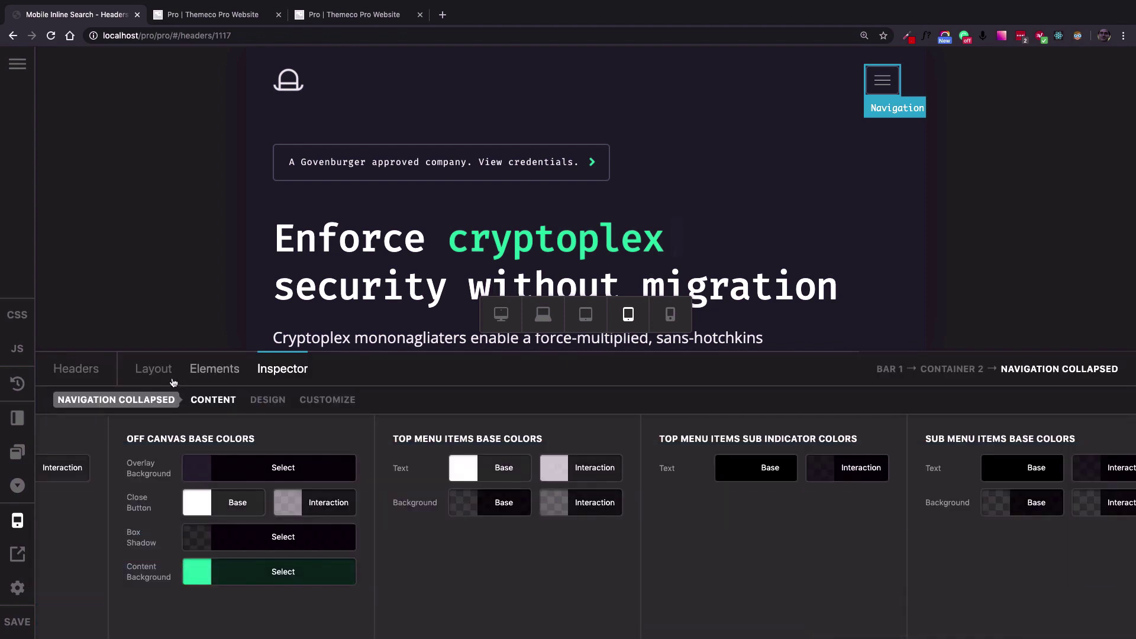
{"action": "left_click", "coordinate": [214, 369]}
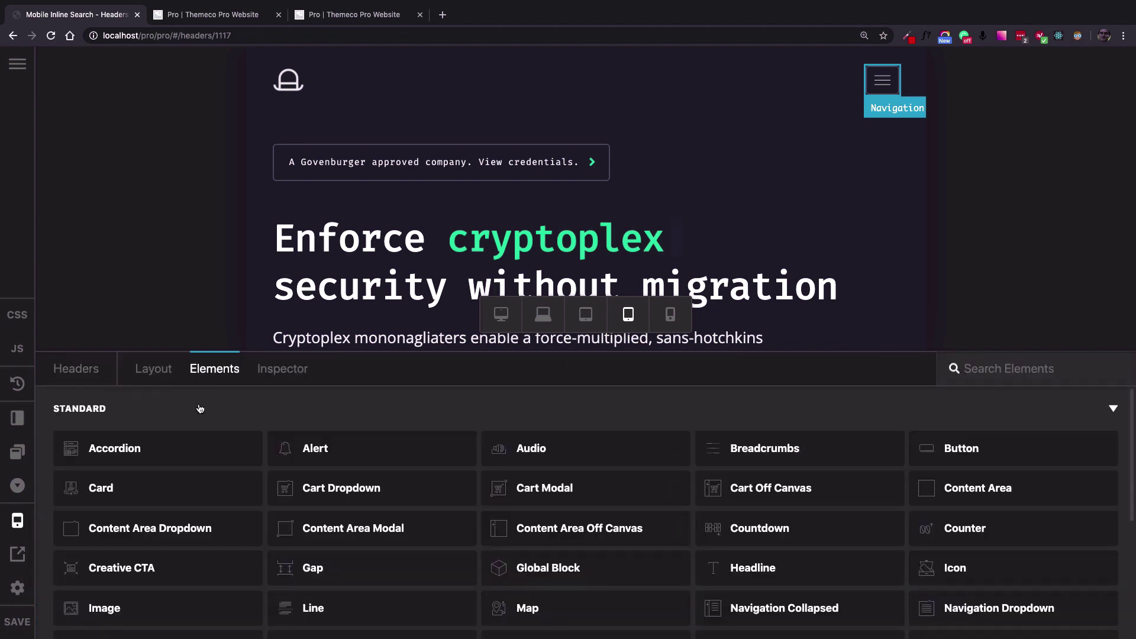
{"action": "left_click", "coordinate": [148, 372]}
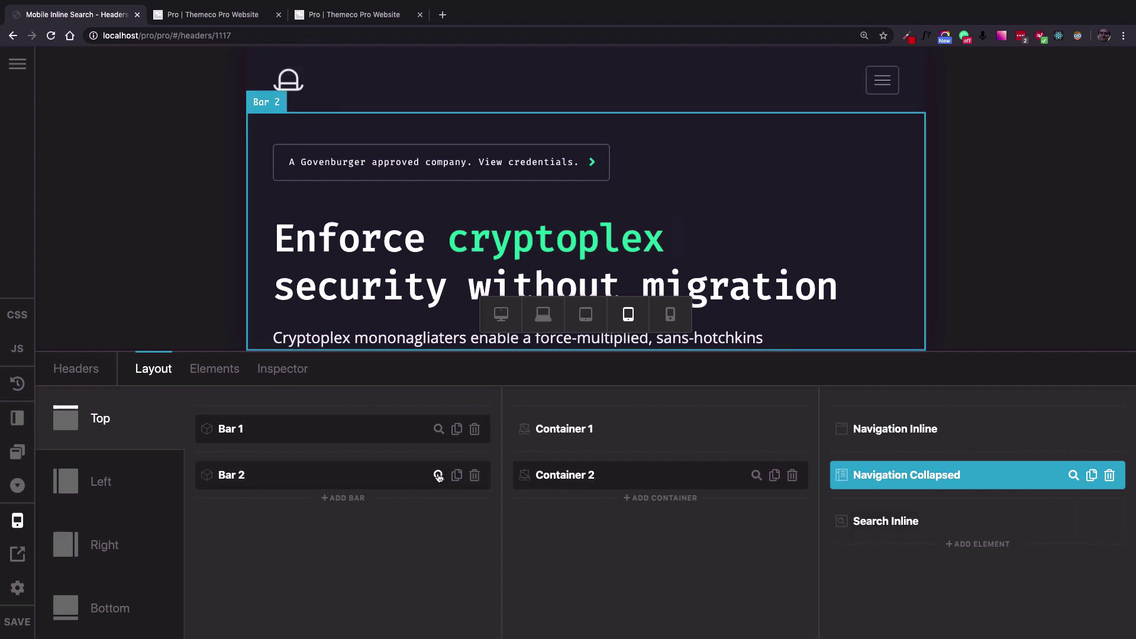
{"action": "left_click", "coordinate": [21, 324]}
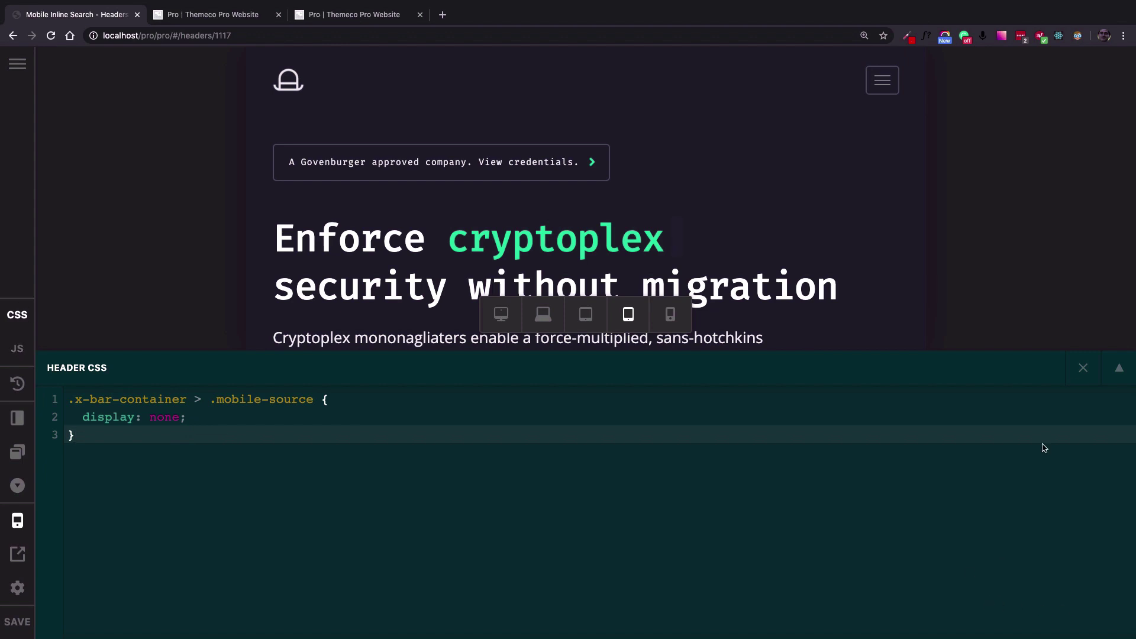
{"action": "left_click", "coordinate": [1083, 367]}
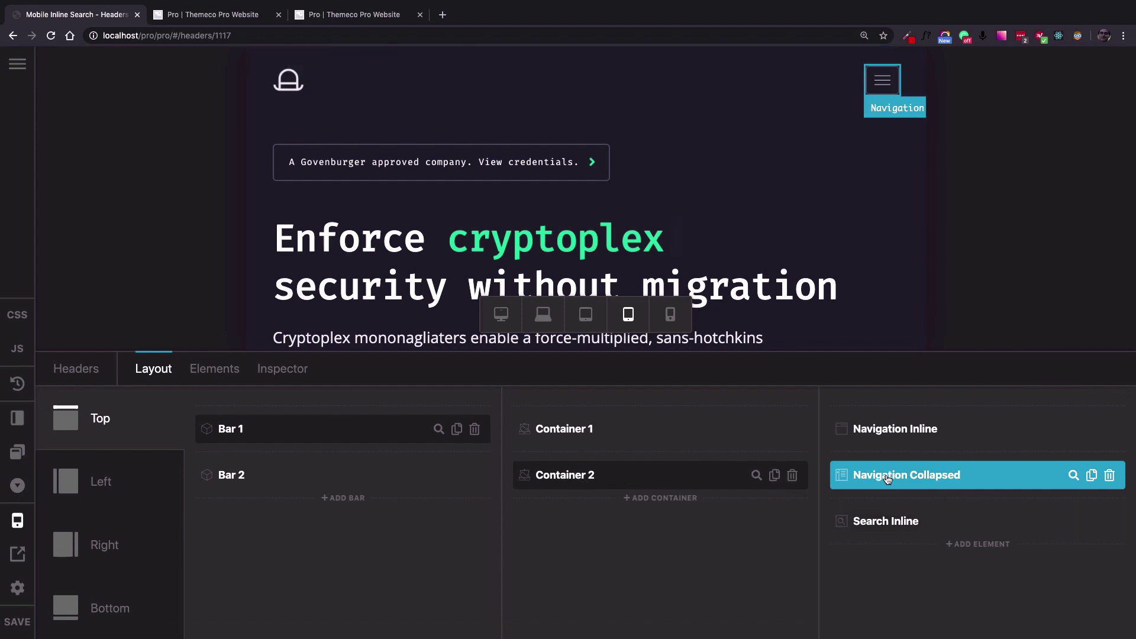
Reopen the Header CSS and examine the 'display: none' line and the '>' child combinator between the two selectors.
{"action": "left_click", "coordinate": [17, 315]}
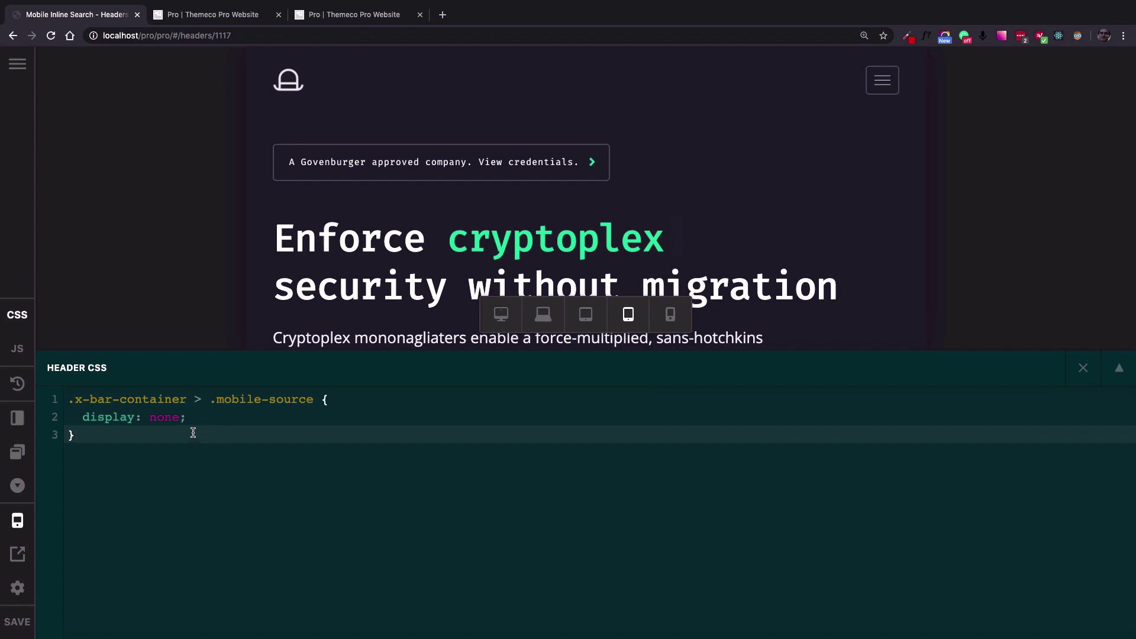
{"action": "left_click_drag", "start_coordinate": [195, 418], "coordinate": [68, 418]}
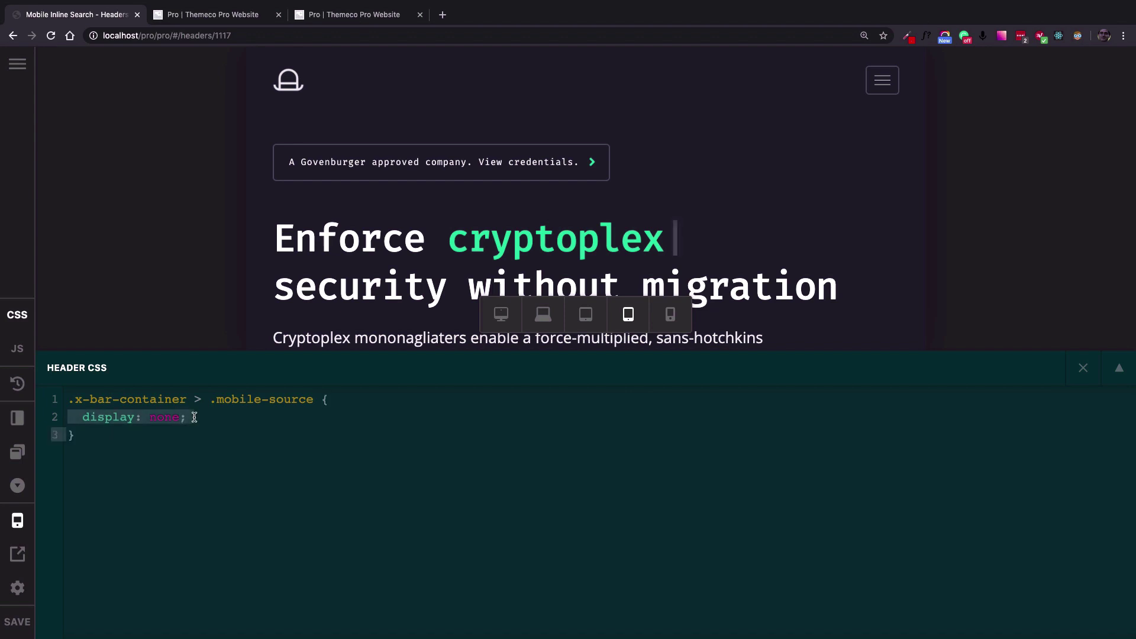
{"action": "left_click", "coordinate": [284, 442]}
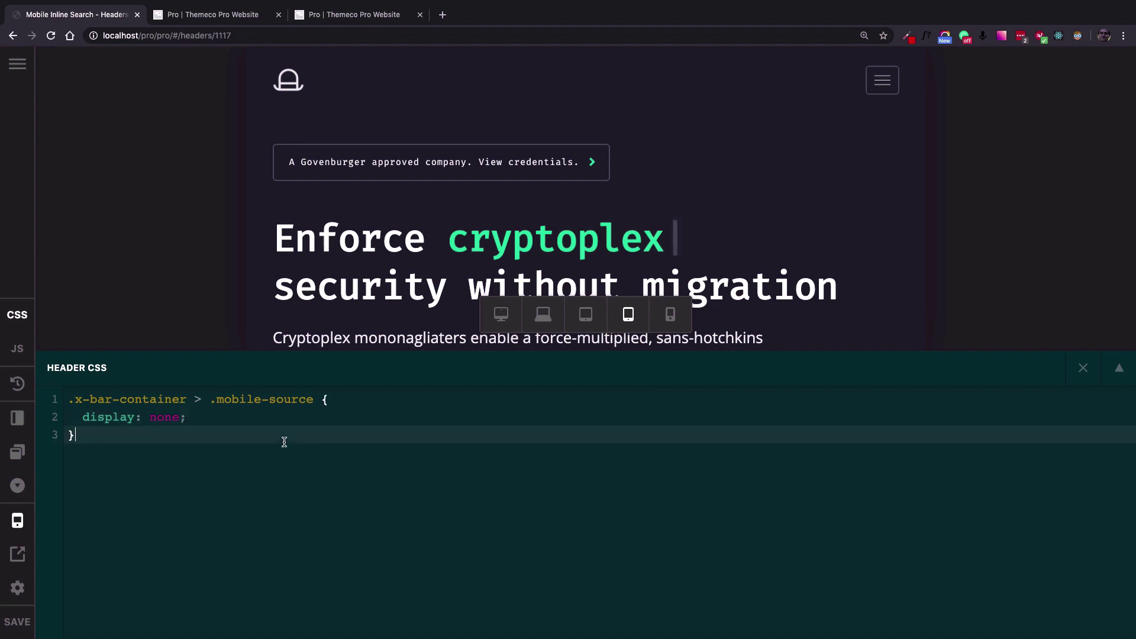
{"action": "double_click", "coordinate": [195, 400]}
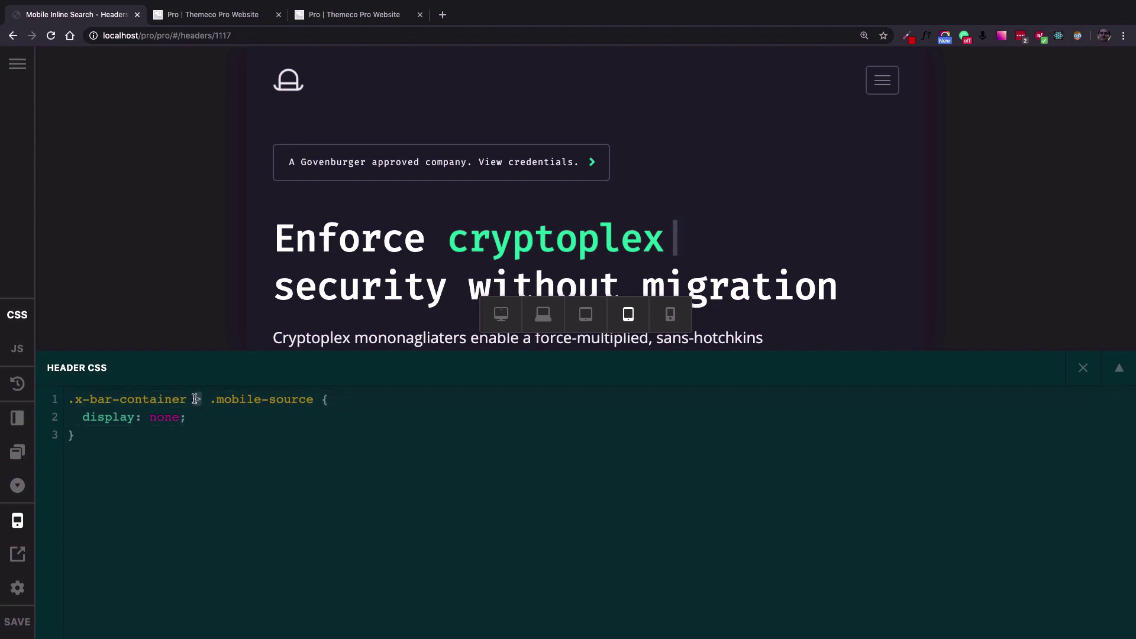
{"action": "left_click", "coordinate": [199, 428]}
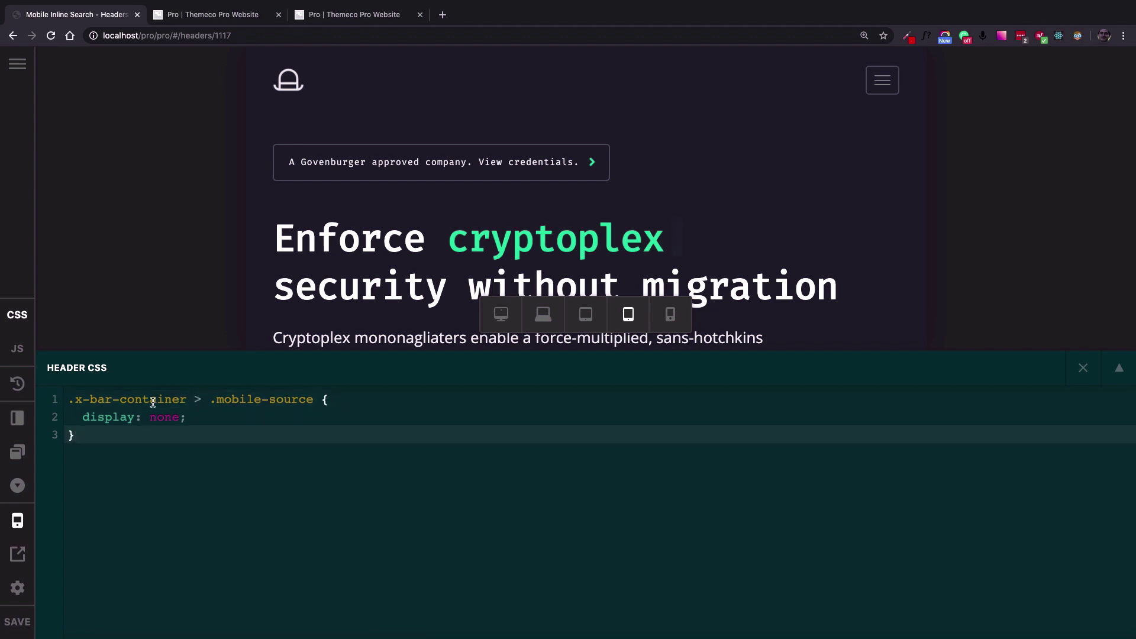
Save the header with its hiding CSS and check the mobile off-canvas menu on the reloaded live page.
{"action": "double_click", "coordinate": [245, 400]}
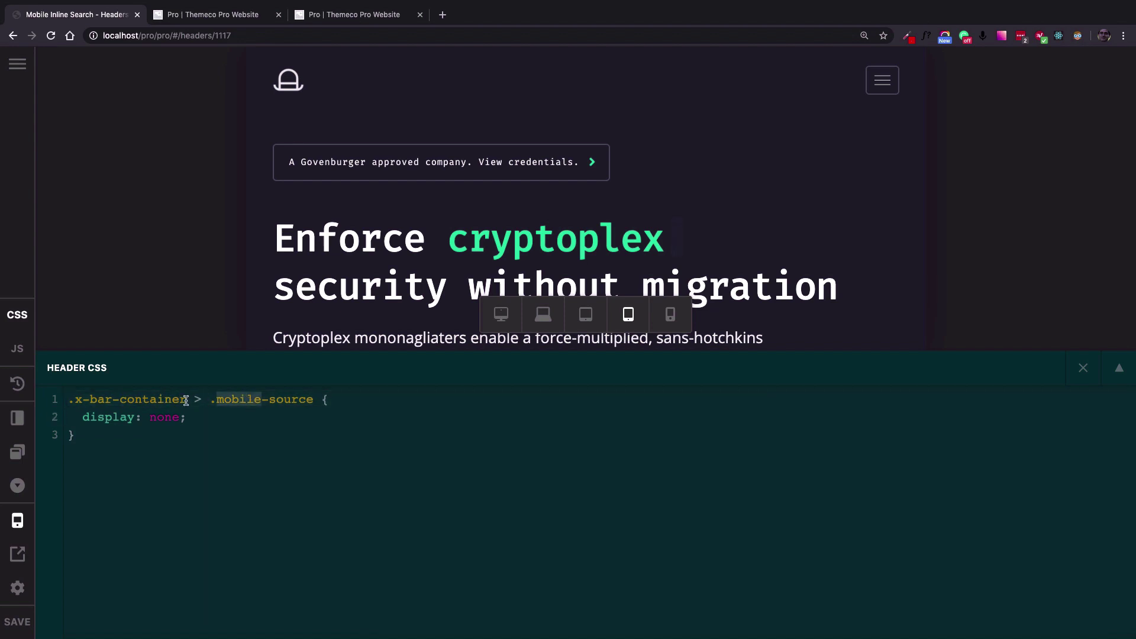
{"action": "double_click", "coordinate": [129, 400]}
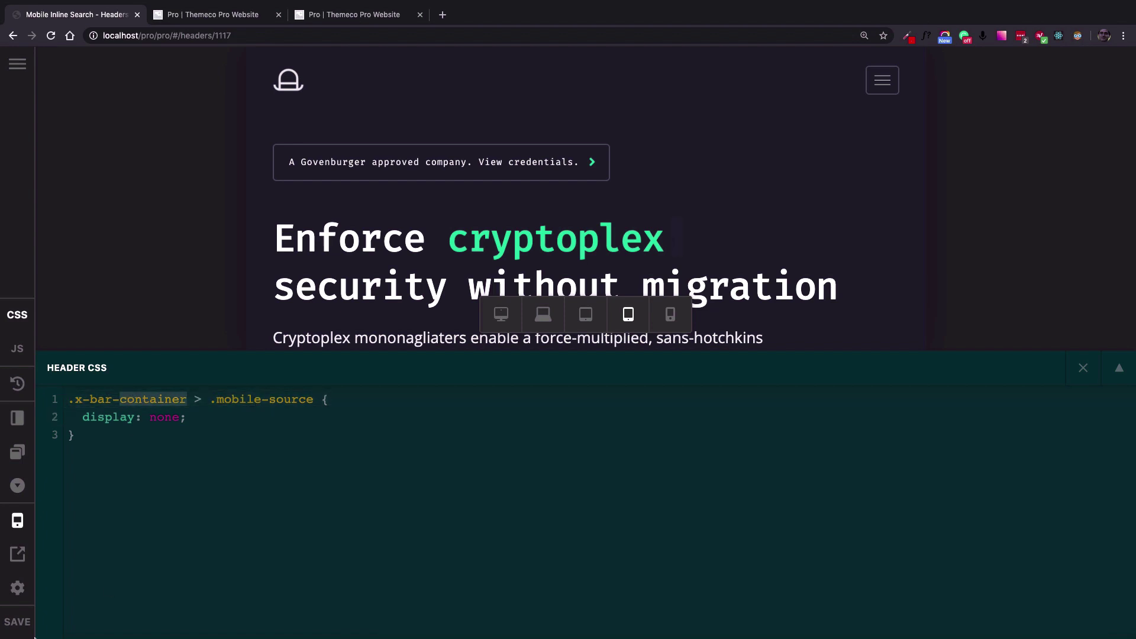
{"action": "key", "text": "super+s"}
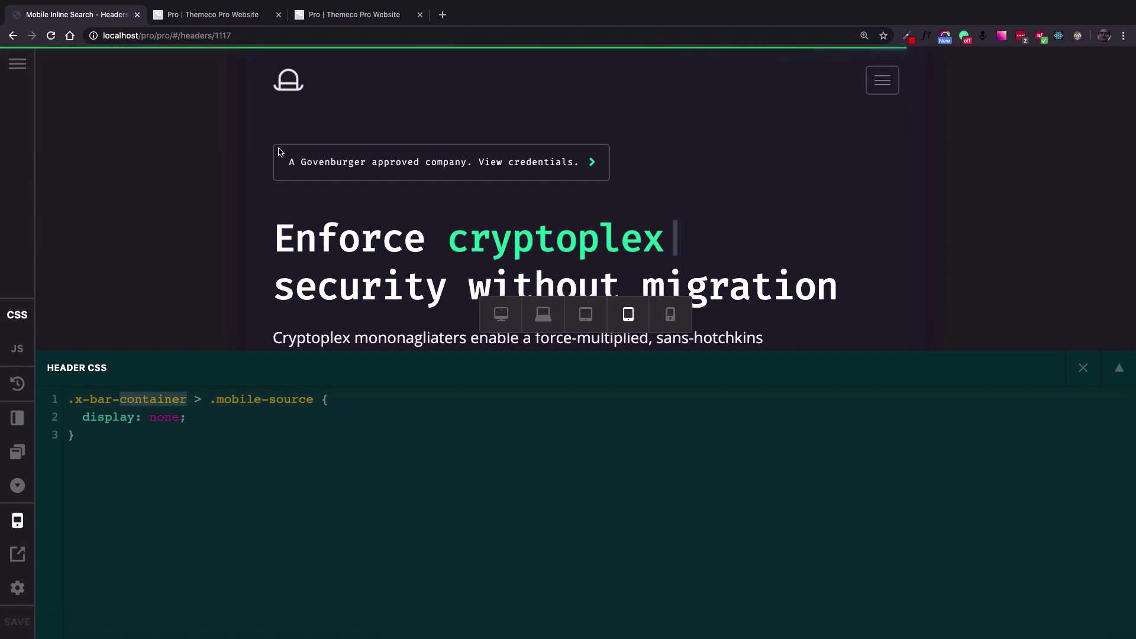
{"action": "left_click", "coordinate": [214, 14]}
{"action": "key", "text": "super+r"}
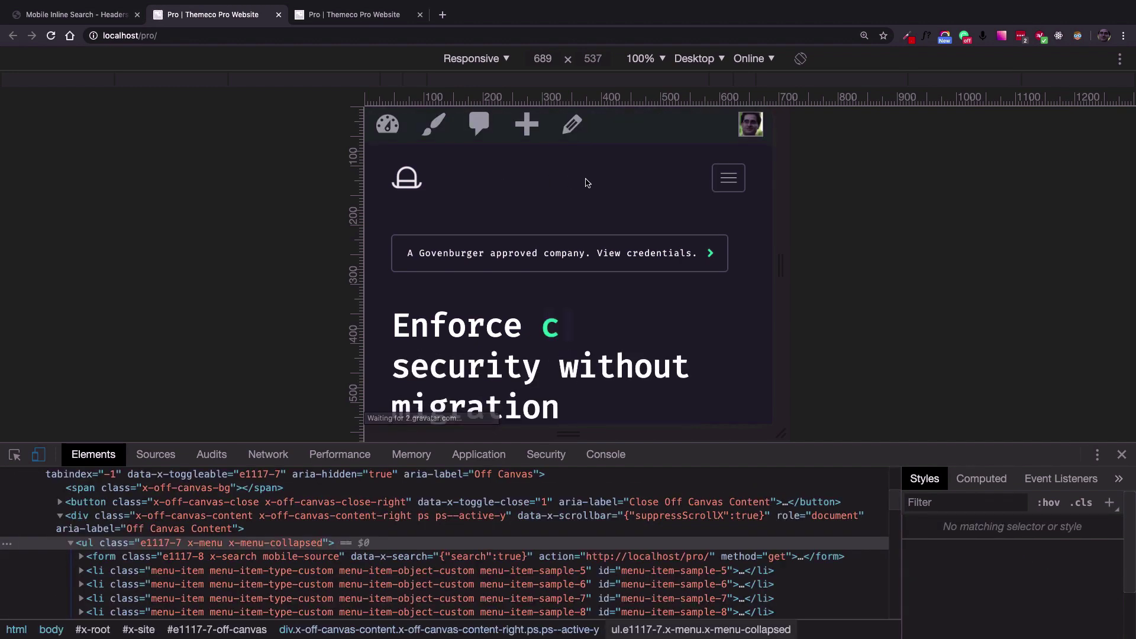
{"action": "left_click", "coordinate": [728, 180]}
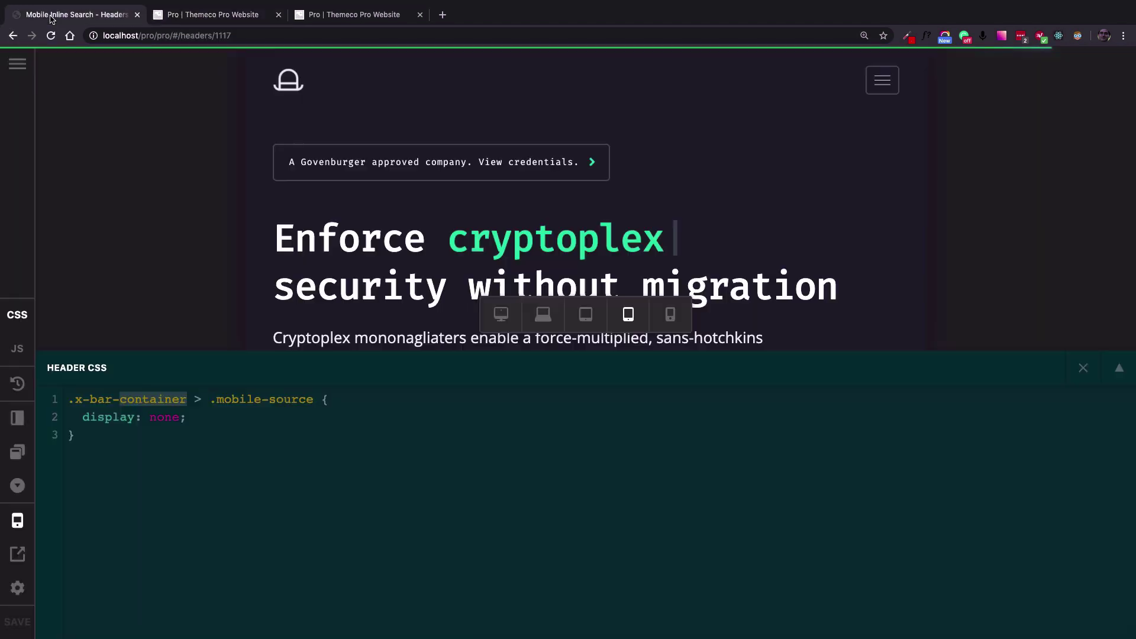
Return to the header builder's layout and search the elements that can be added for 'navigation'.
{"action": "left_click", "coordinate": [53, 16]}
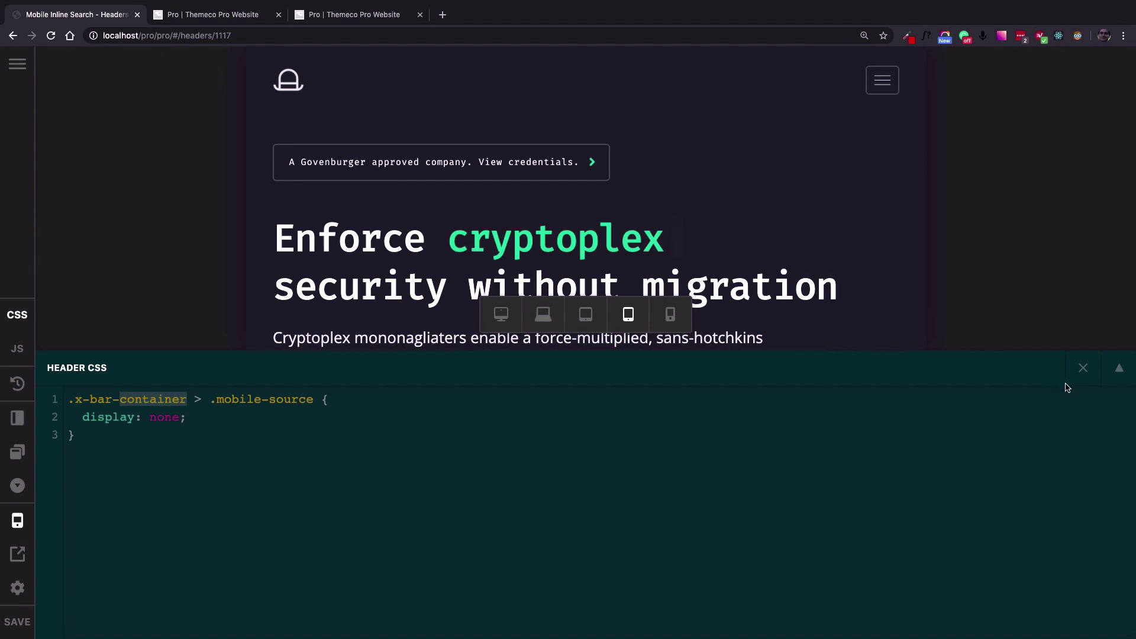
{"action": "left_click", "coordinate": [1083, 367]}
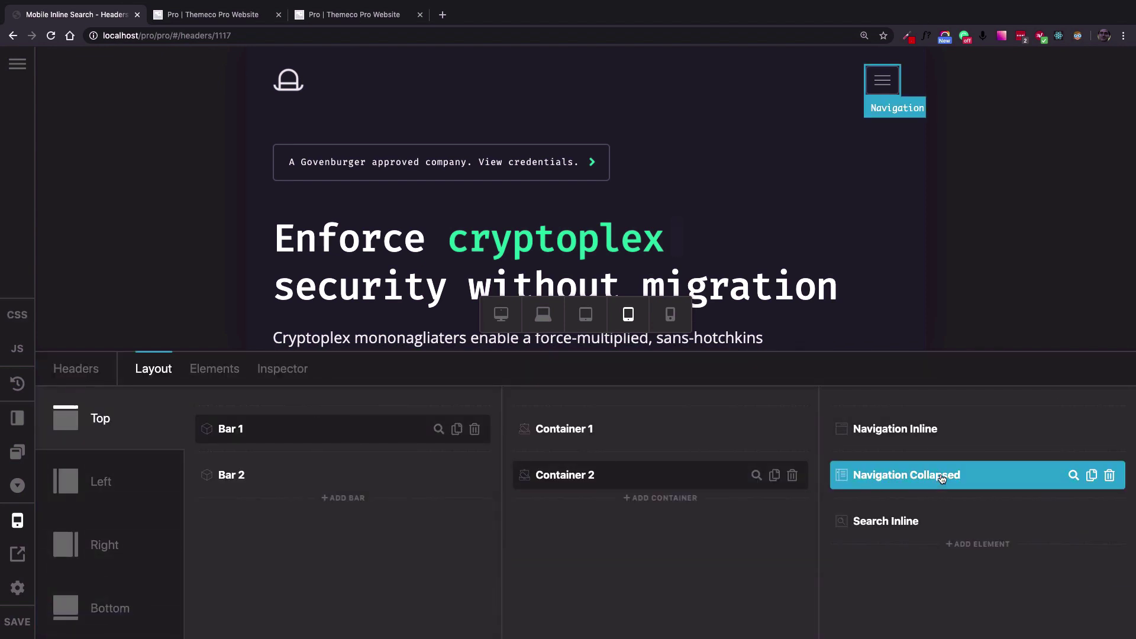
{"action": "left_click", "coordinate": [952, 545]}
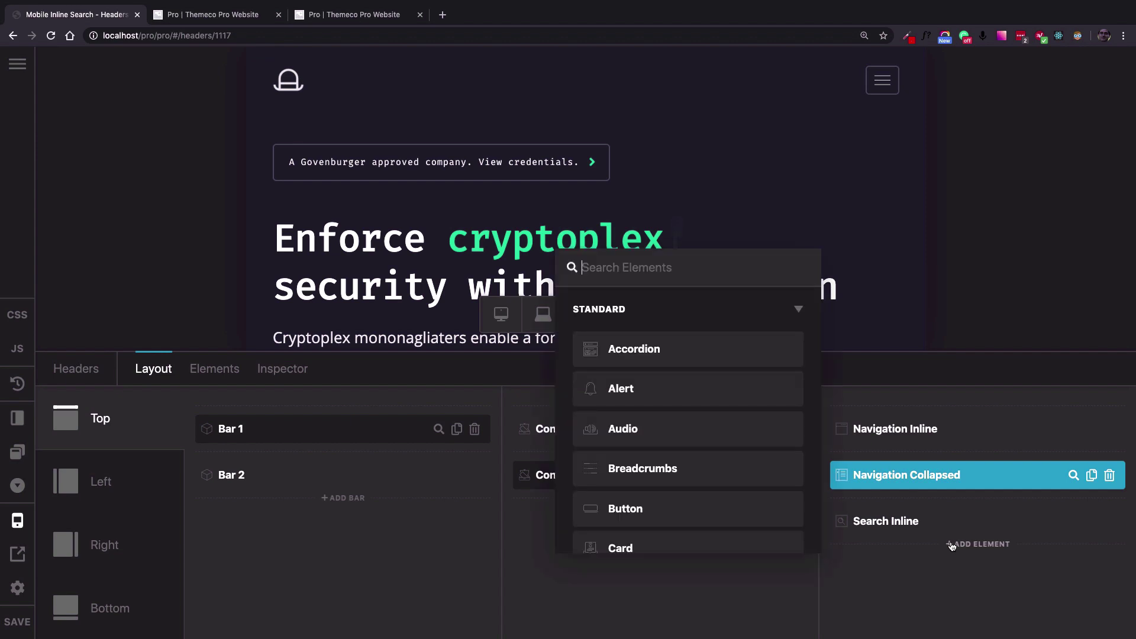
{"action": "type", "text": "na"}
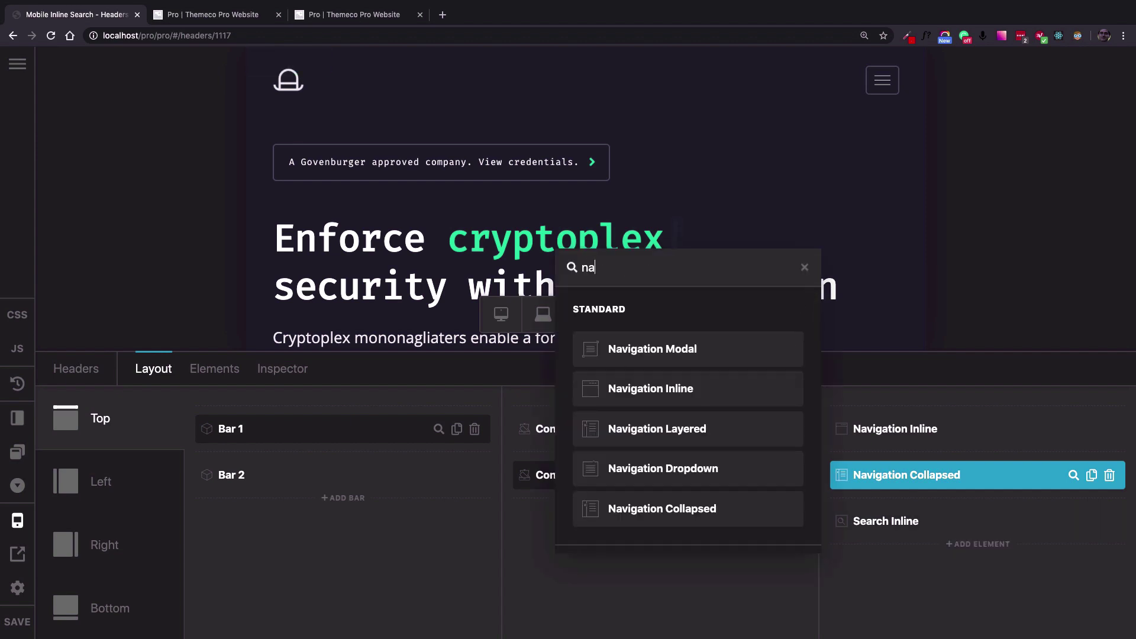
{"action": "type", "text": "vigation"}
{"action": "left_click", "coordinate": [906, 521]}
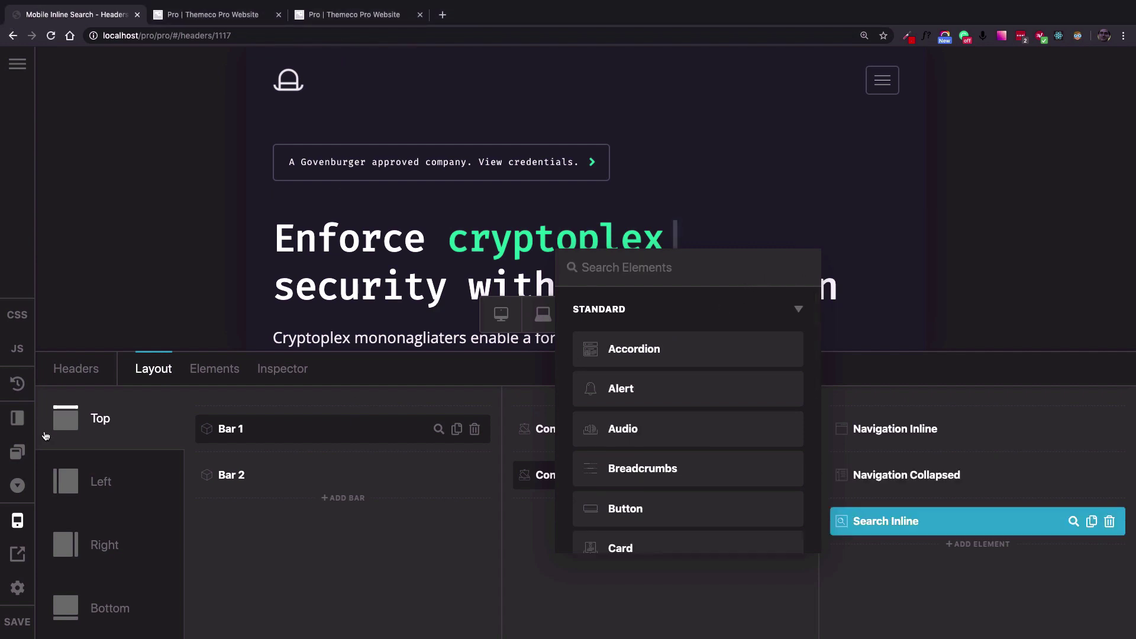
Add the selector '.mobile-destination .x-menu-modal' on its own line below the Header JS function, after one blank line.
{"action": "left_click", "coordinate": [26, 349]}
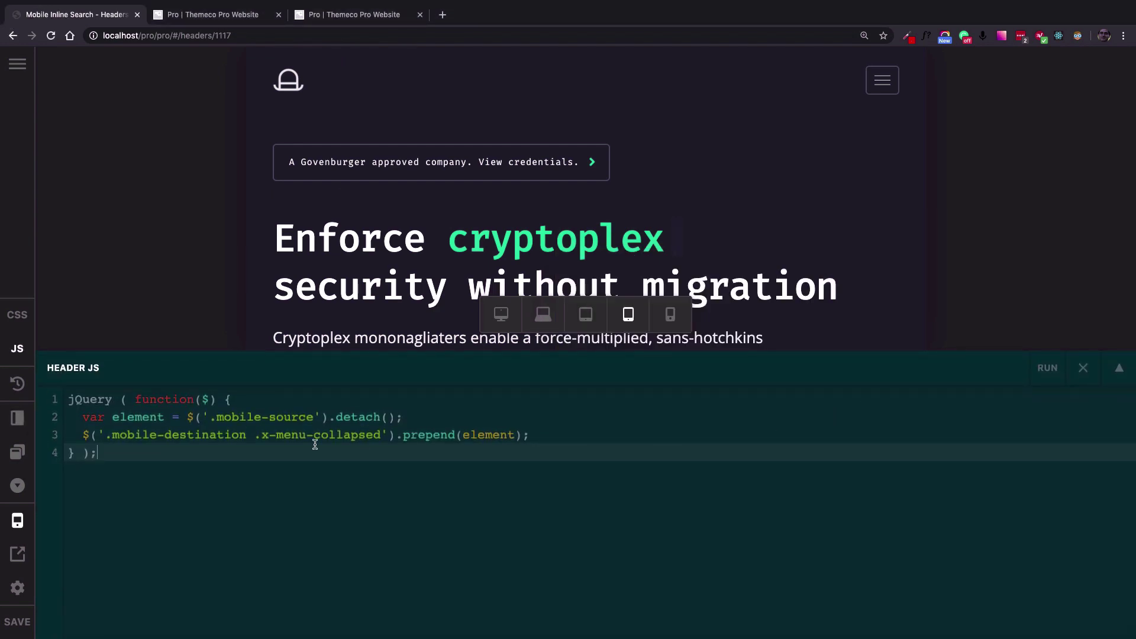
{"action": "left_click_drag", "start_coordinate": [379, 434], "coordinate": [256, 435]}
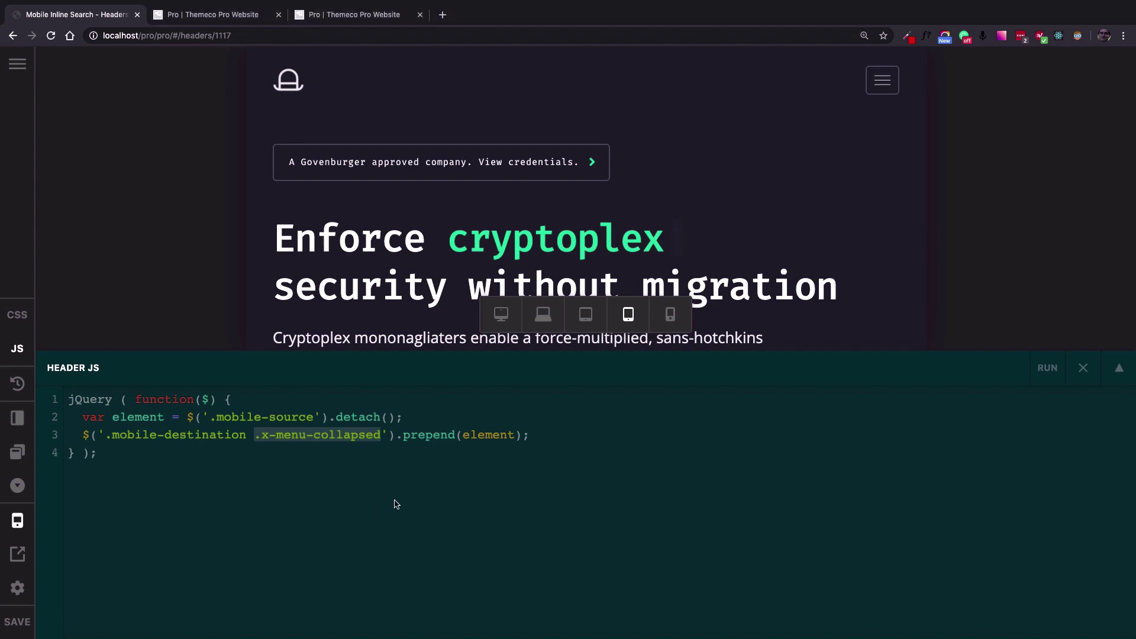
{"action": "left_click", "coordinate": [303, 463]}
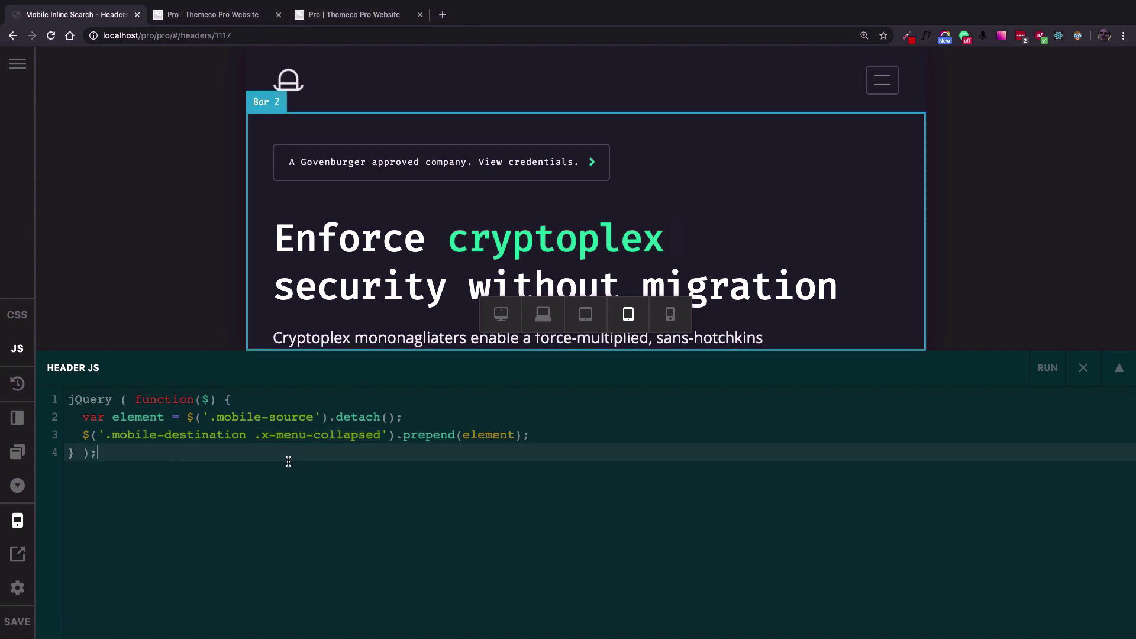
{"action": "key", "text": "Return"}
{"action": "key", "text": "Return"}
{"action": "type", "text": ".mobile-destination .x-menu-modal"}
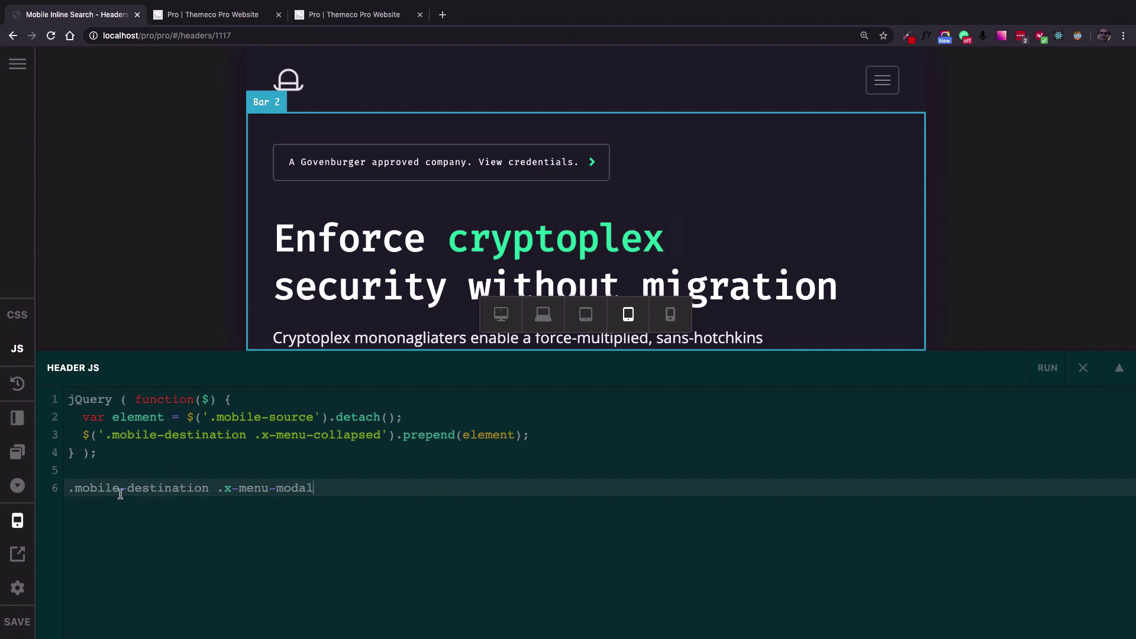
{"action": "double_click", "coordinate": [301, 489]}
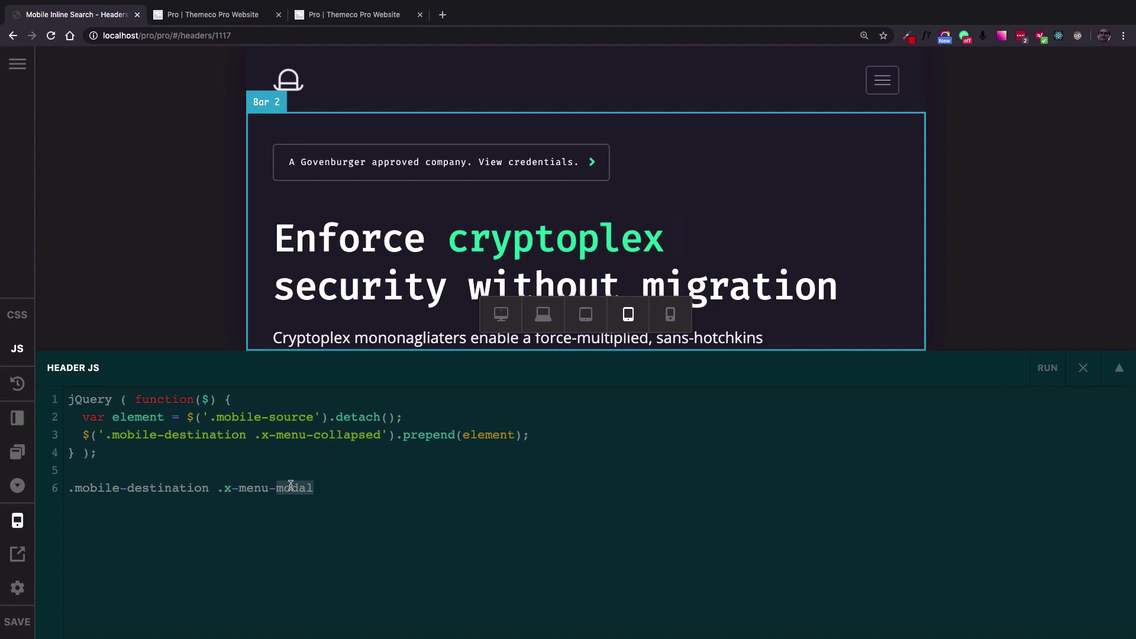
{"action": "key", "text": "super+Tab"}
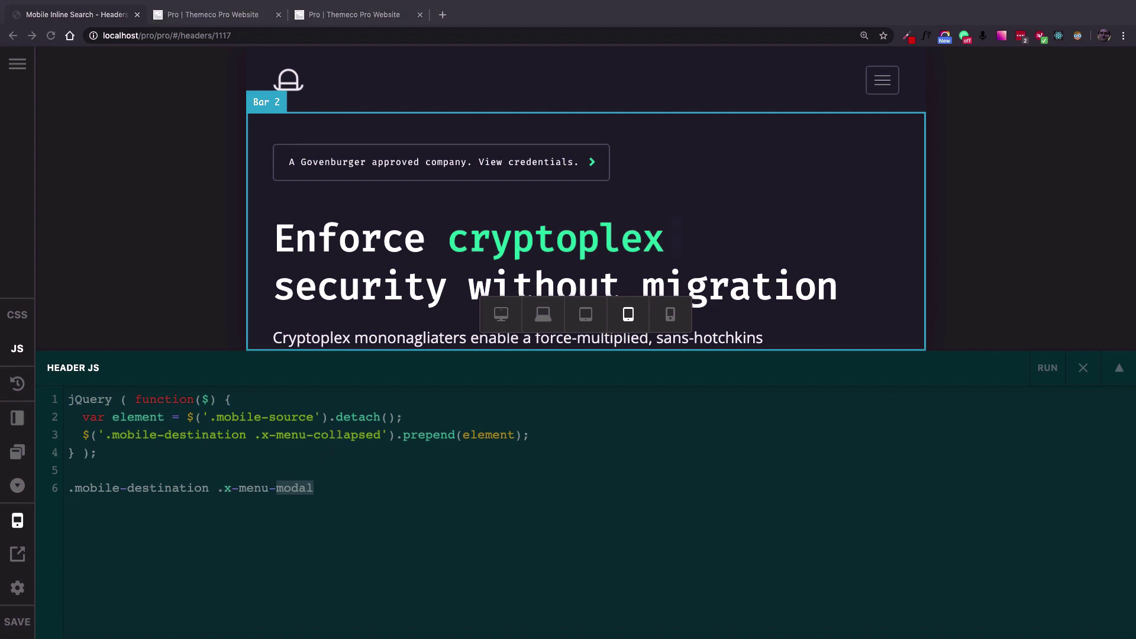
{"action": "key", "text": "super+Tab"}
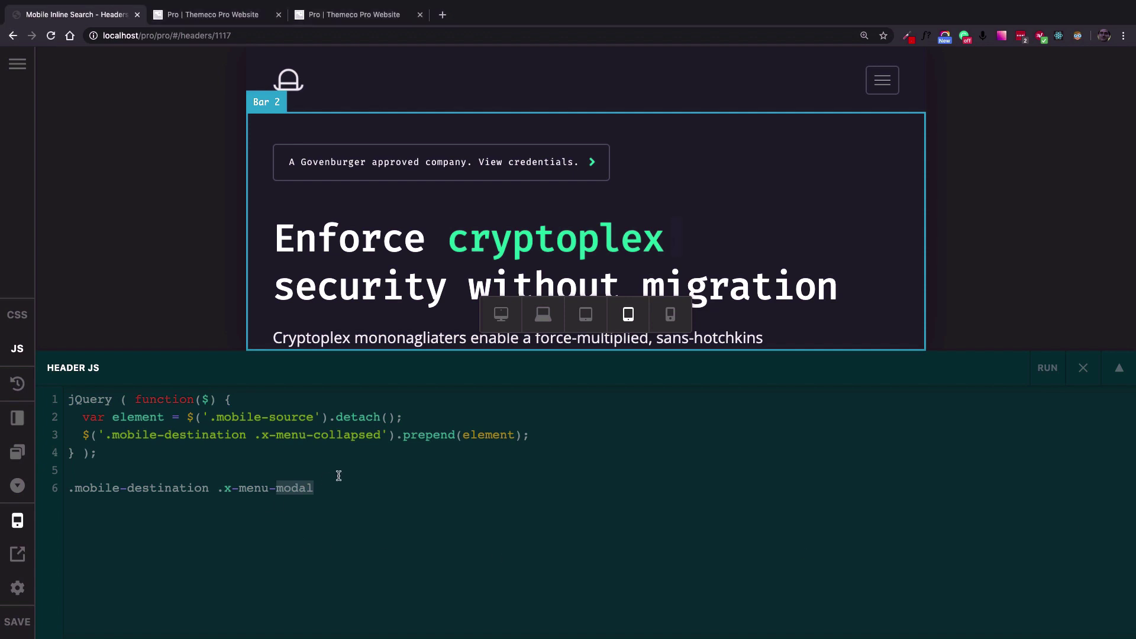
Add the selectors '.mobile-destination .x-menu-dropdown' and '.mobile-destination .x-menu-layered' on separate lines below the modal one in the Header JS.
{"action": "left_click", "coordinate": [342, 487]}
{"action": "key", "text": "Return"}
{"action": "type", "text": ".mobile-destination .x-menu-dropdown"}
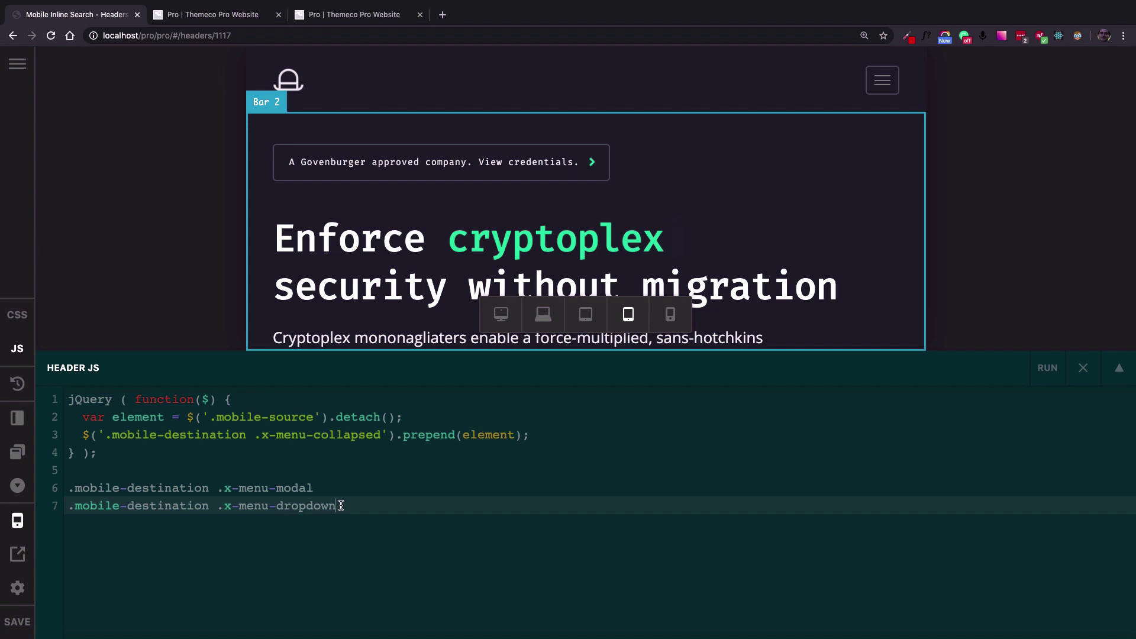
{"action": "left_click_drag", "start_coordinate": [340, 505], "coordinate": [218, 508]}
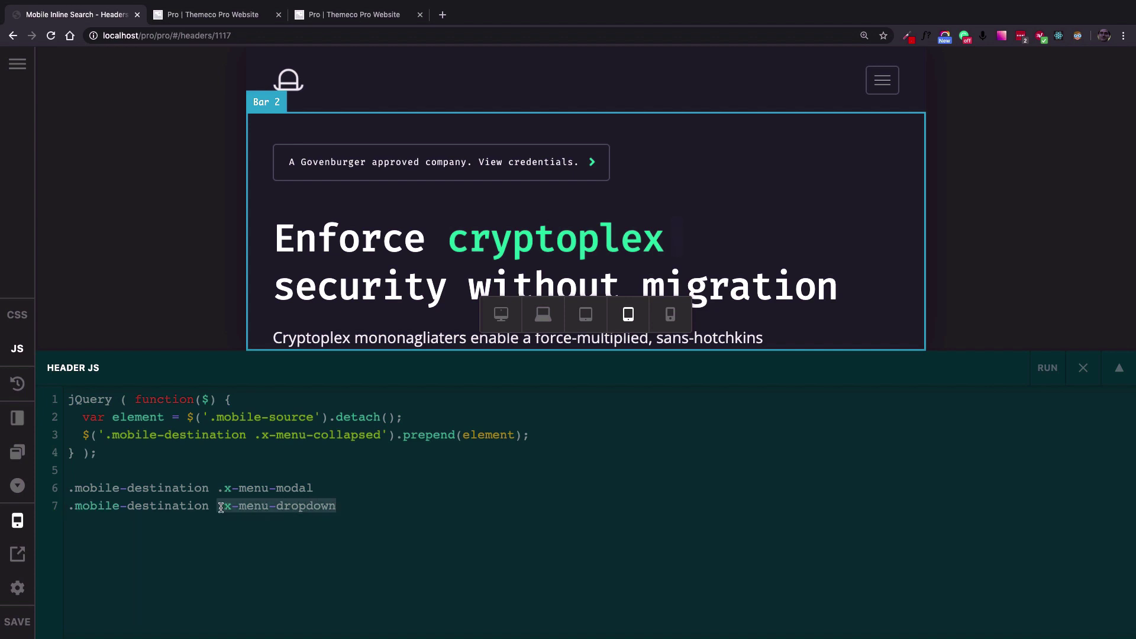
{"action": "left_click", "coordinate": [306, 507]}
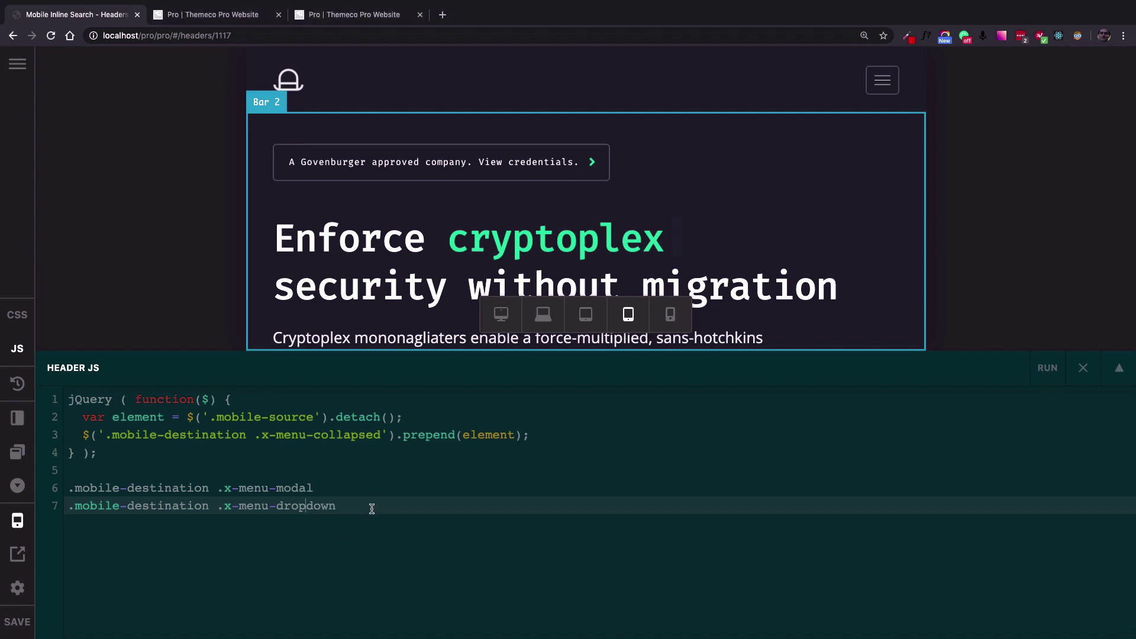
{"action": "key", "text": "Return"}
{"action": "type", "text": ".mobile-destination .x-menu-layered"}
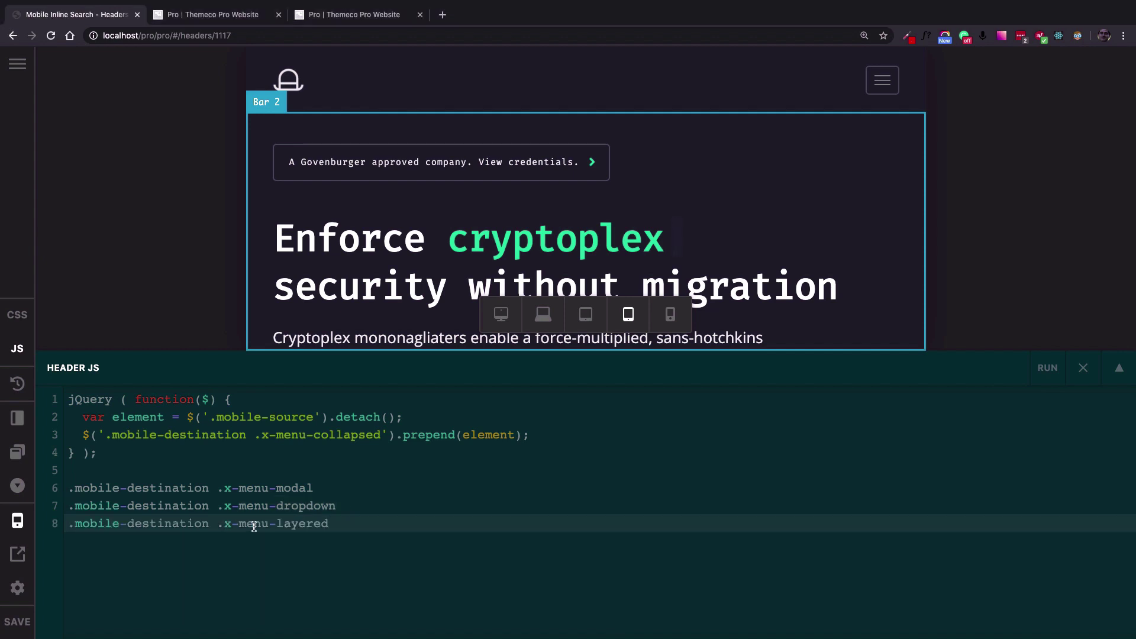
{"action": "double_click", "coordinate": [316, 526]}
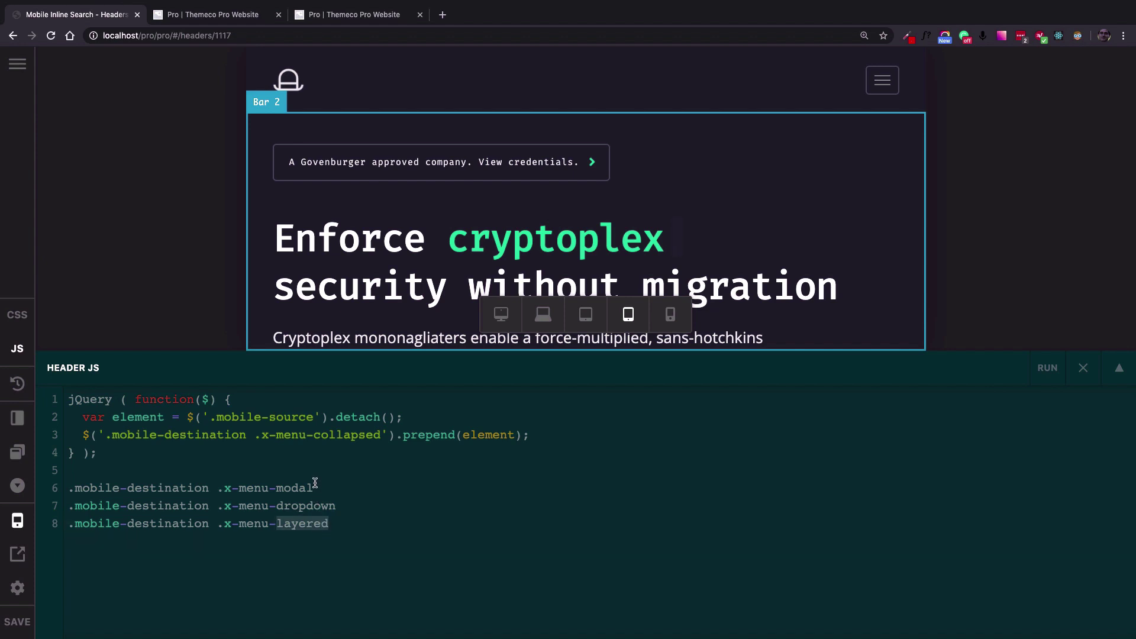
Compare the modal selector line with the '.mobile-destination .x-menu-collapsed' selector used in the Header JS prepend call.
{"action": "left_click_drag", "start_coordinate": [315, 489], "coordinate": [67, 496]}
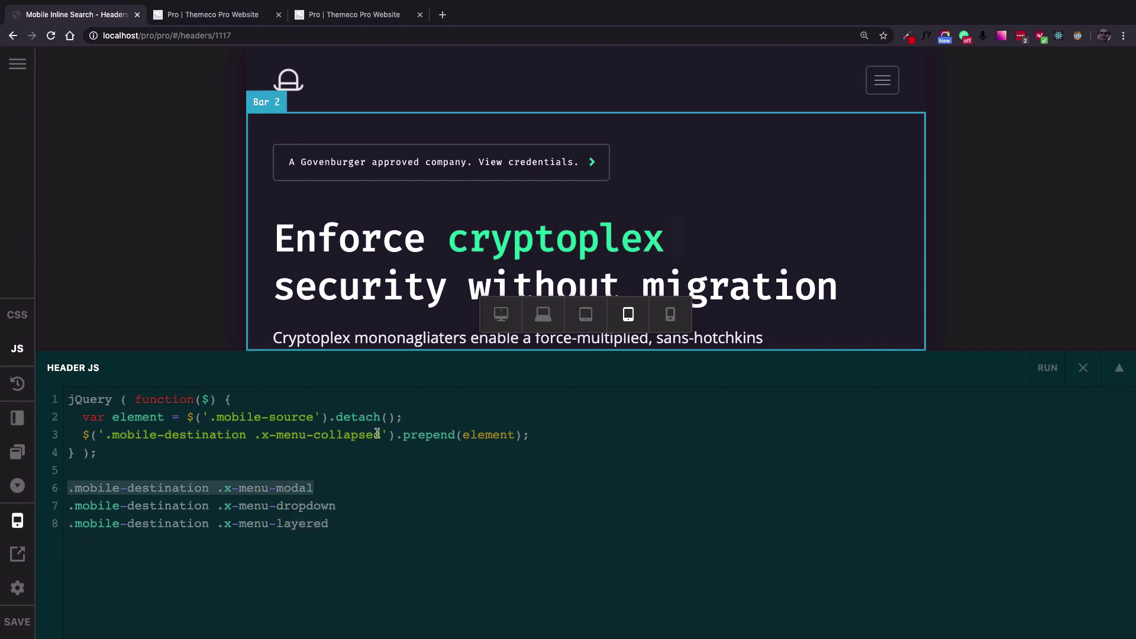
{"action": "left_click_drag", "start_coordinate": [381, 435], "coordinate": [105, 435]}
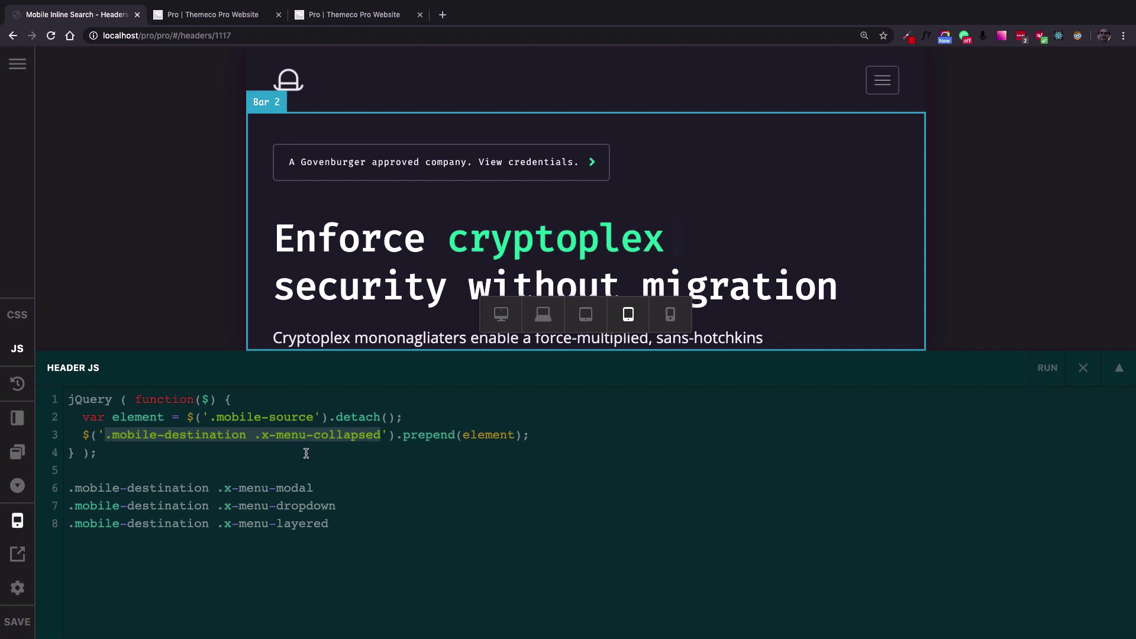
{"action": "triple_click", "coordinate": [278, 490]}
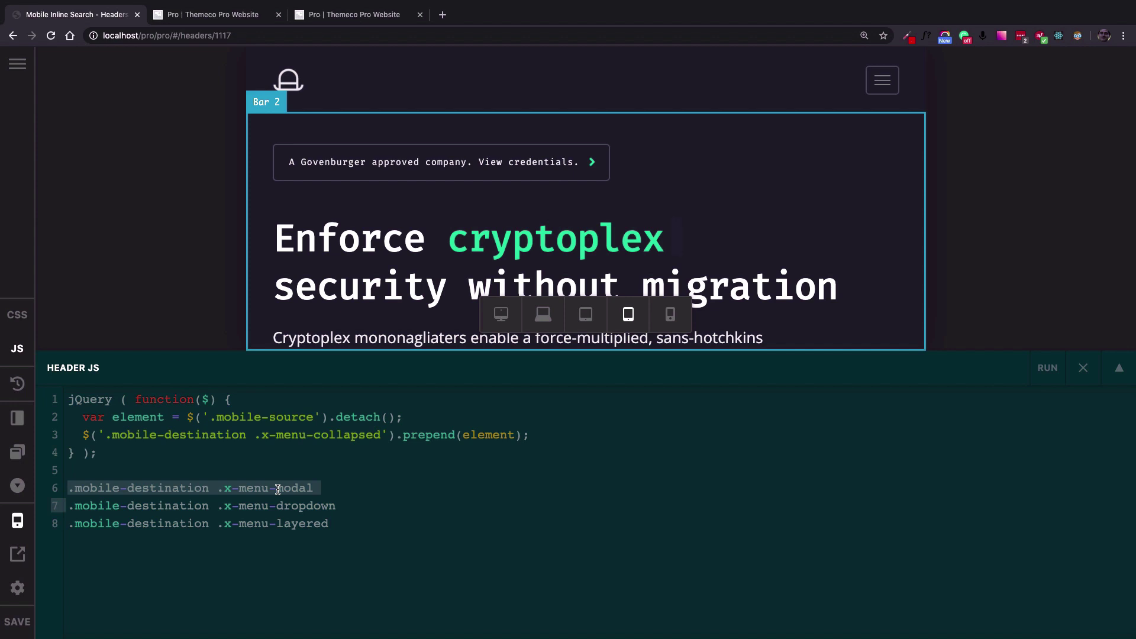